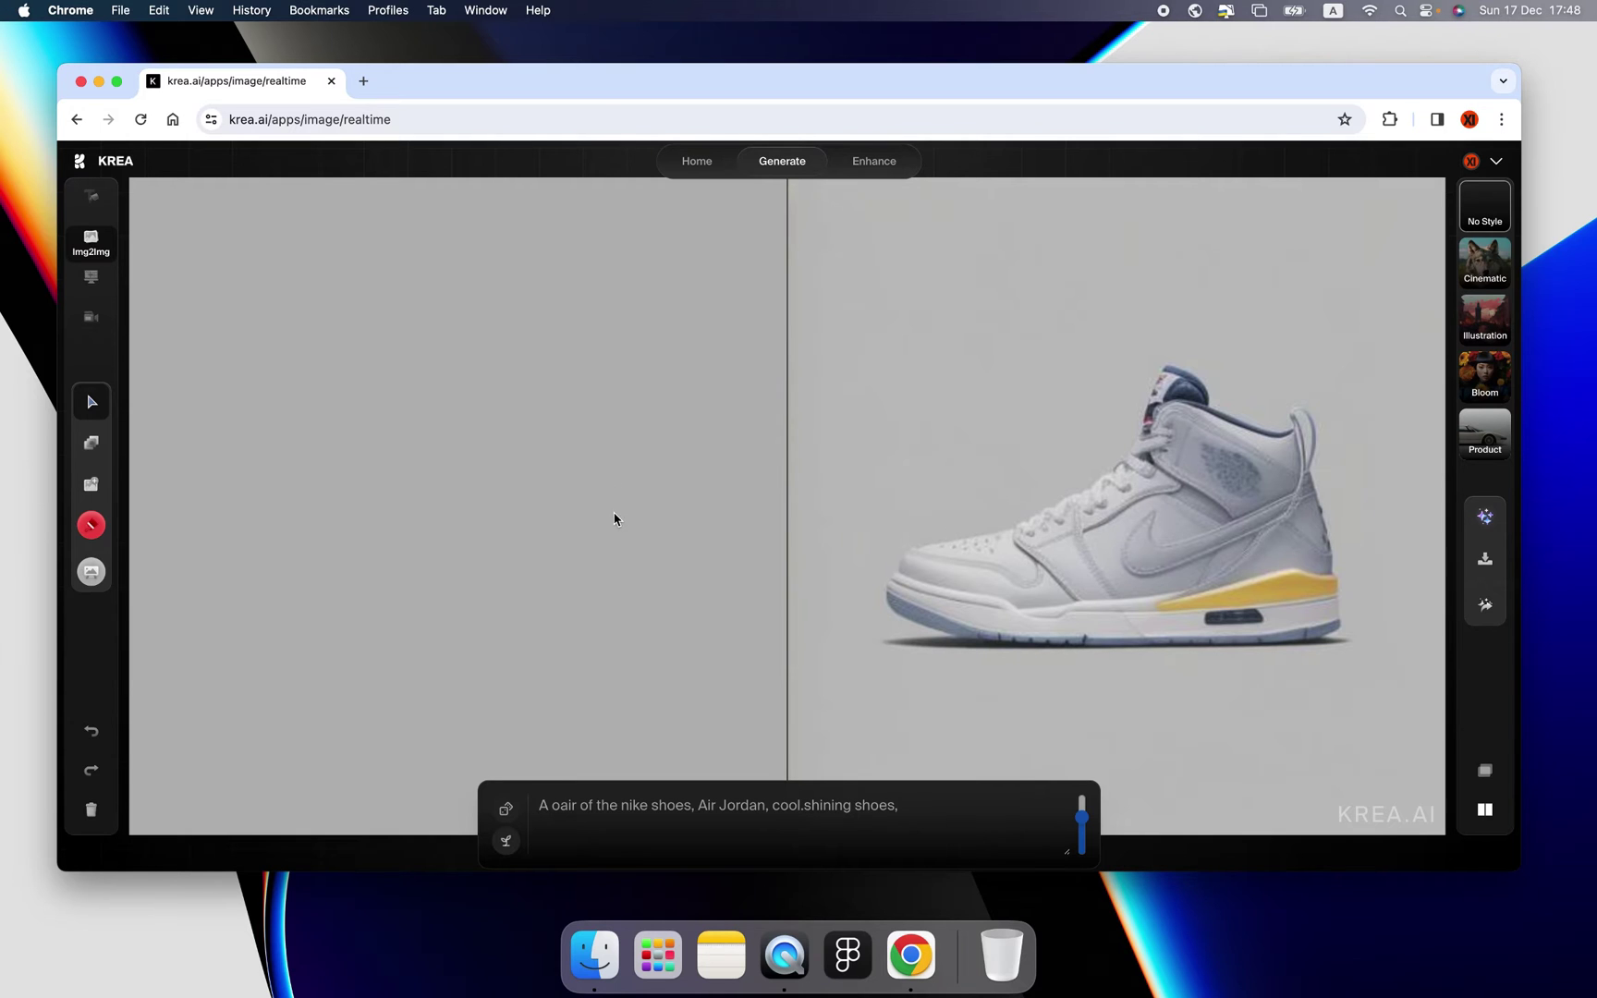
Darken the canvas background to a slightly deeper grey.
{"action": "mouse_move", "coordinate": [610, 96]}
{"action": "left_mouse_down"}
{"action": "mouse_move", "coordinate": [625, 85]}
{"action": "mouse_move", "coordinate": [603, 100]}
{"action": "left_mouse_up"}
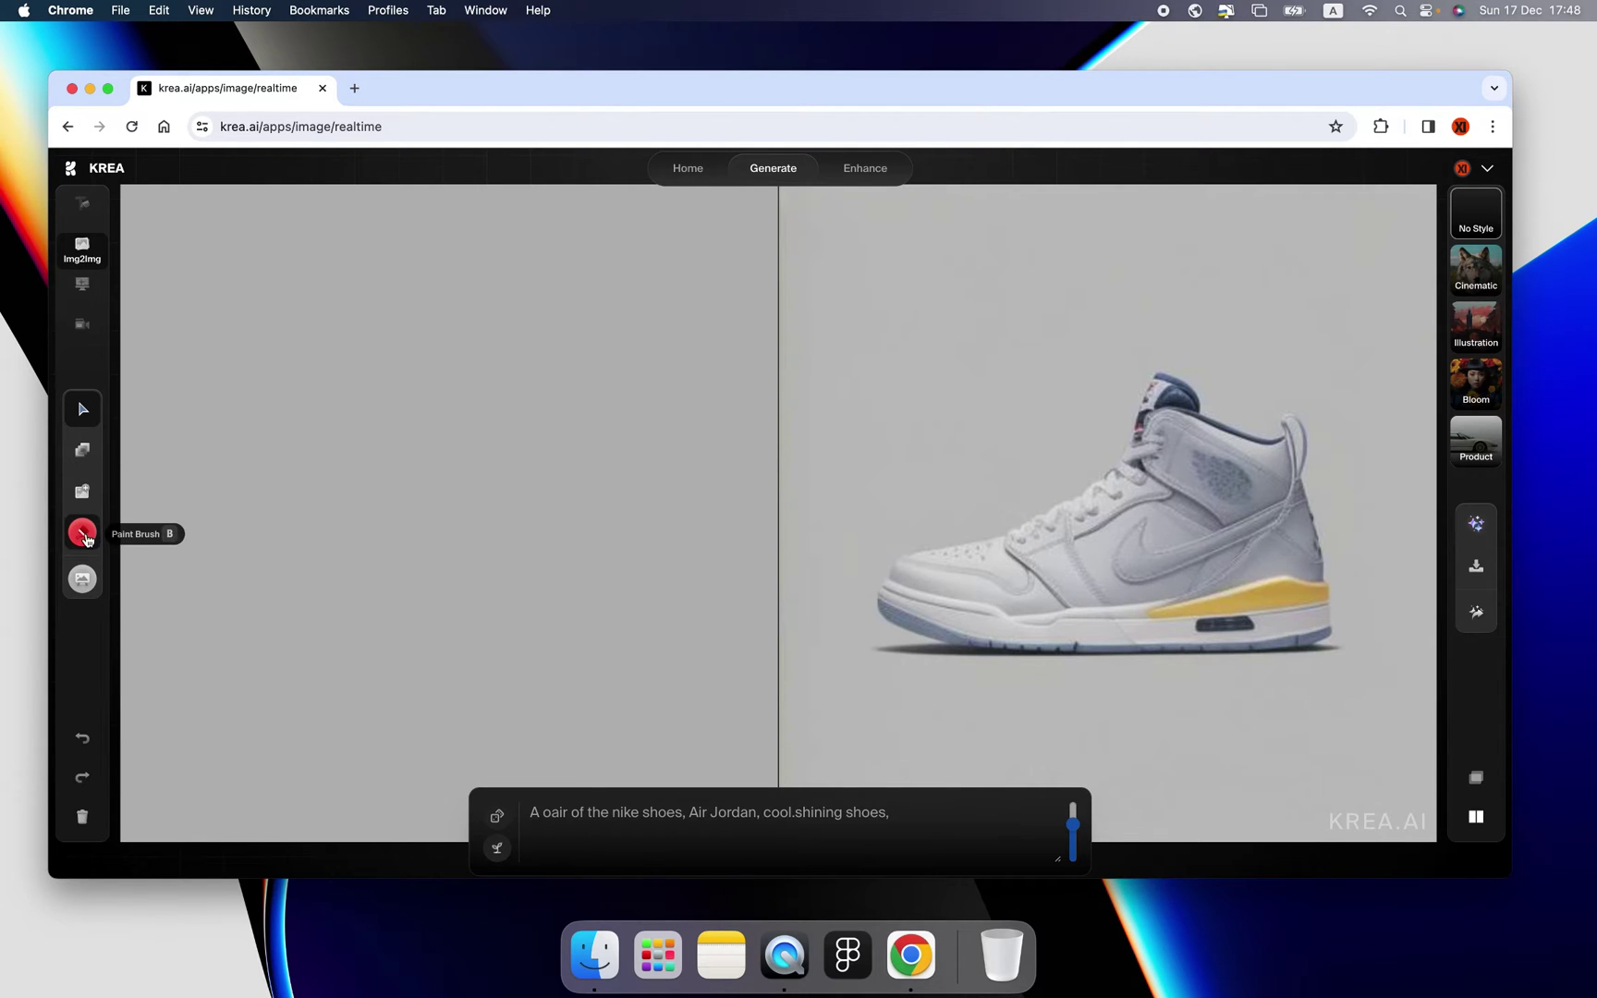
{"action": "left_click", "coordinate": [83, 580]}
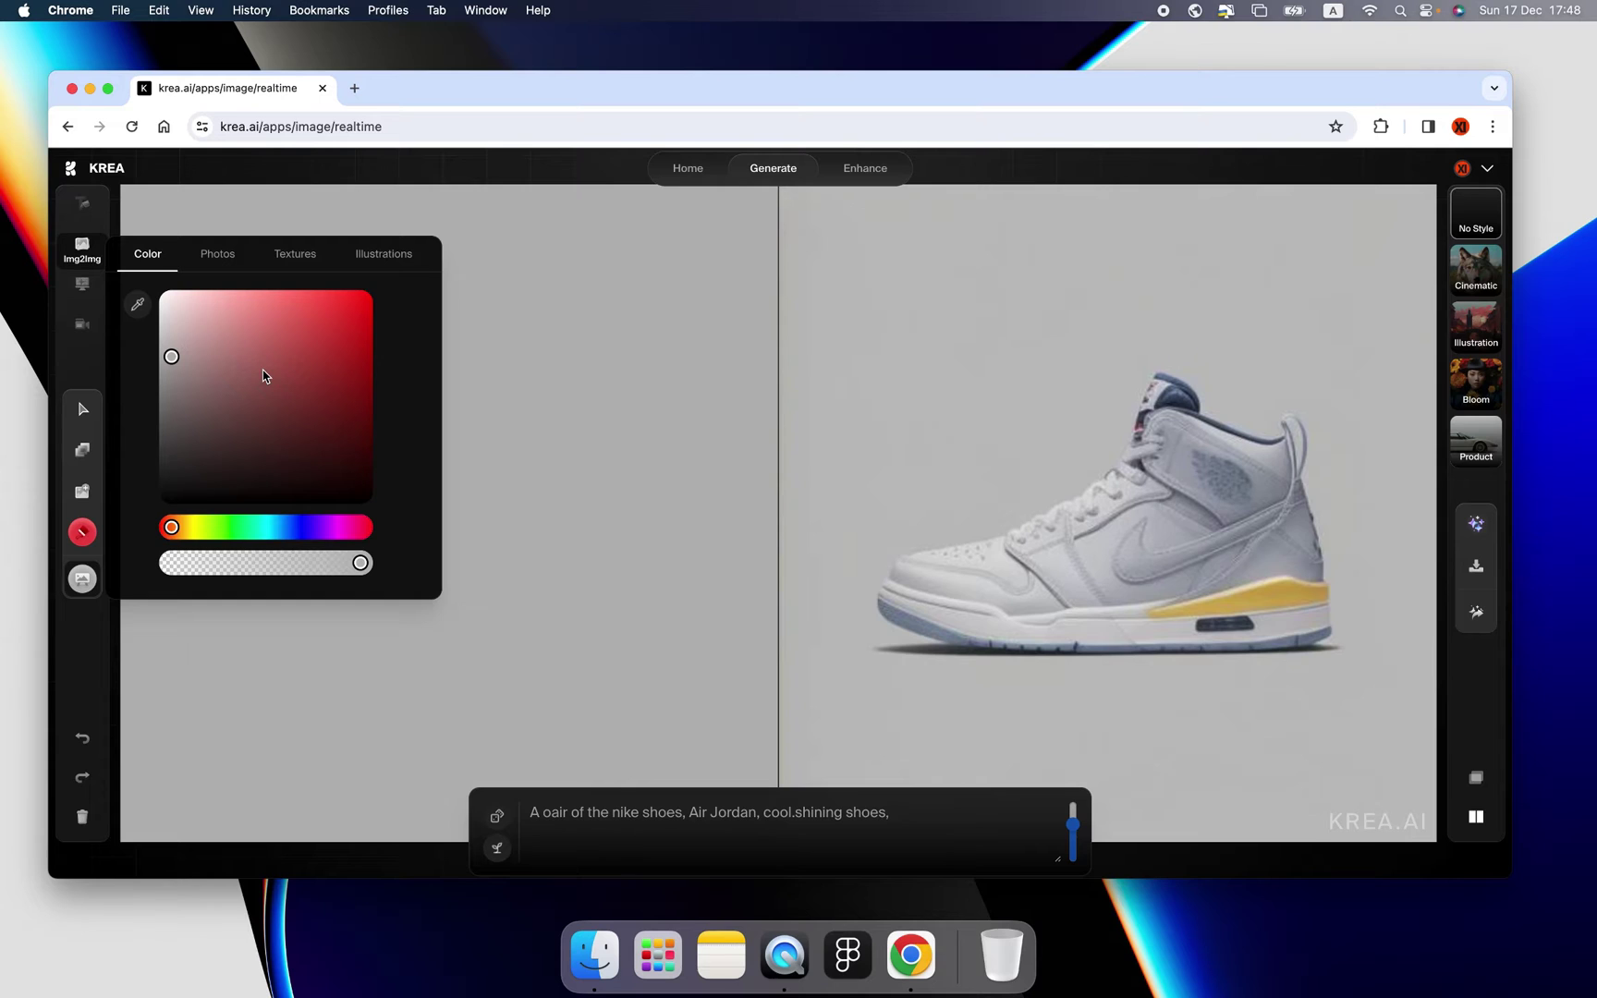
{"action": "left_click_drag", "start_coordinate": [171, 356], "coordinate": [171, 368]}
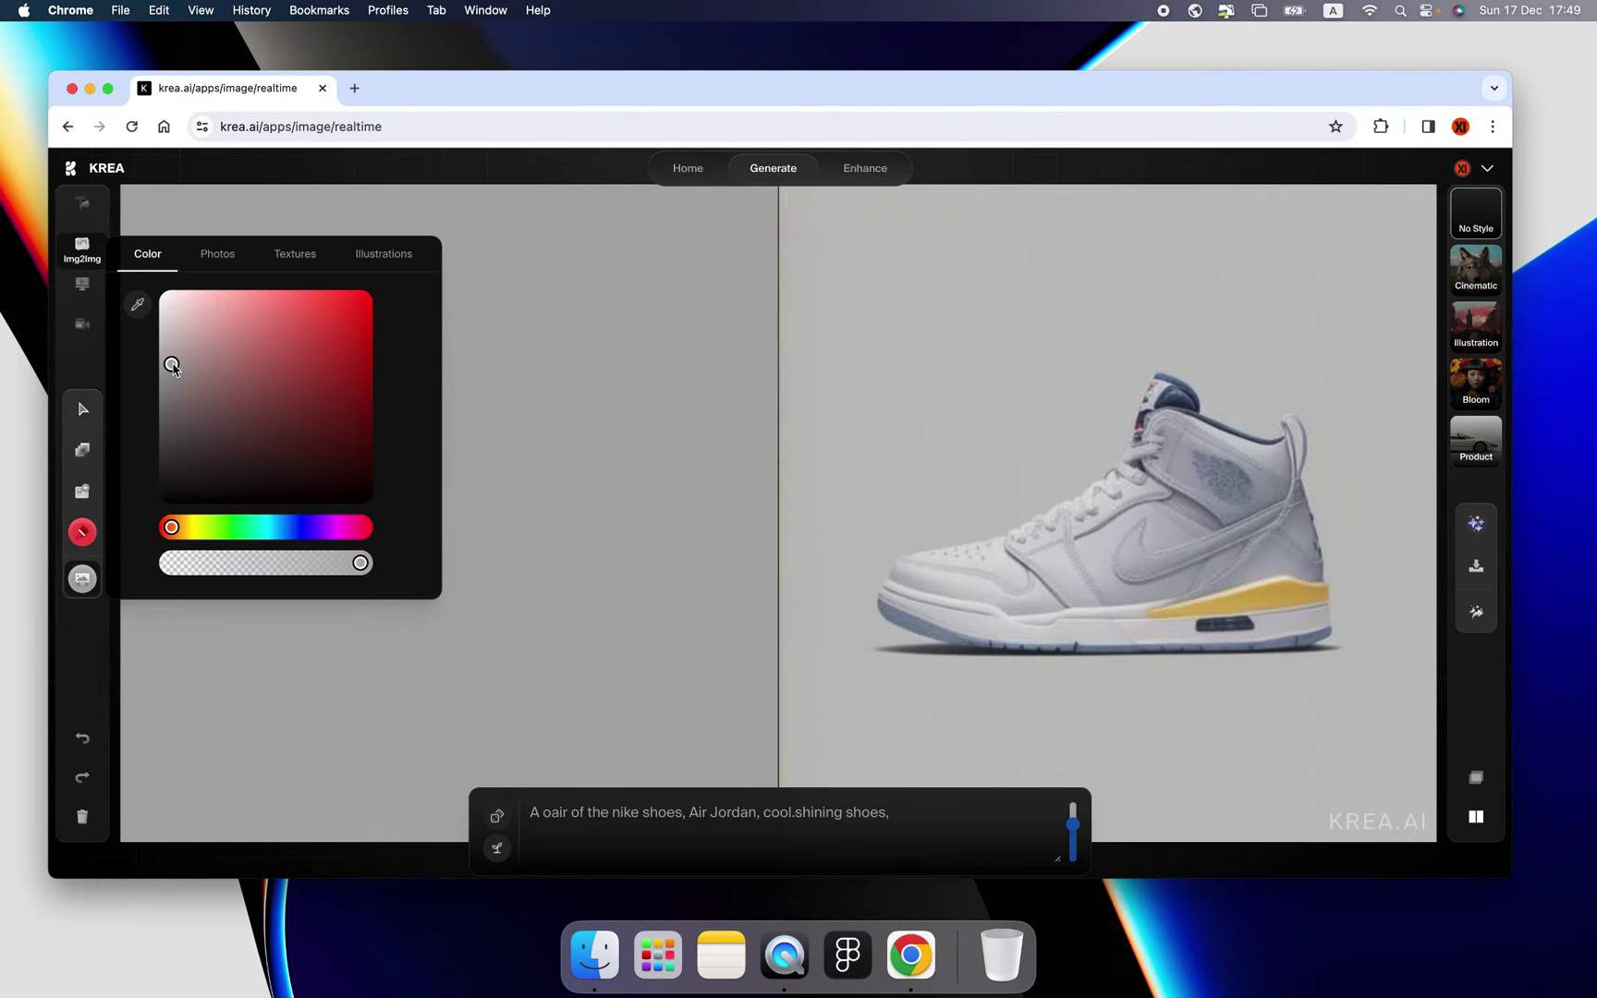
{"action": "left_click", "coordinate": [533, 495]}
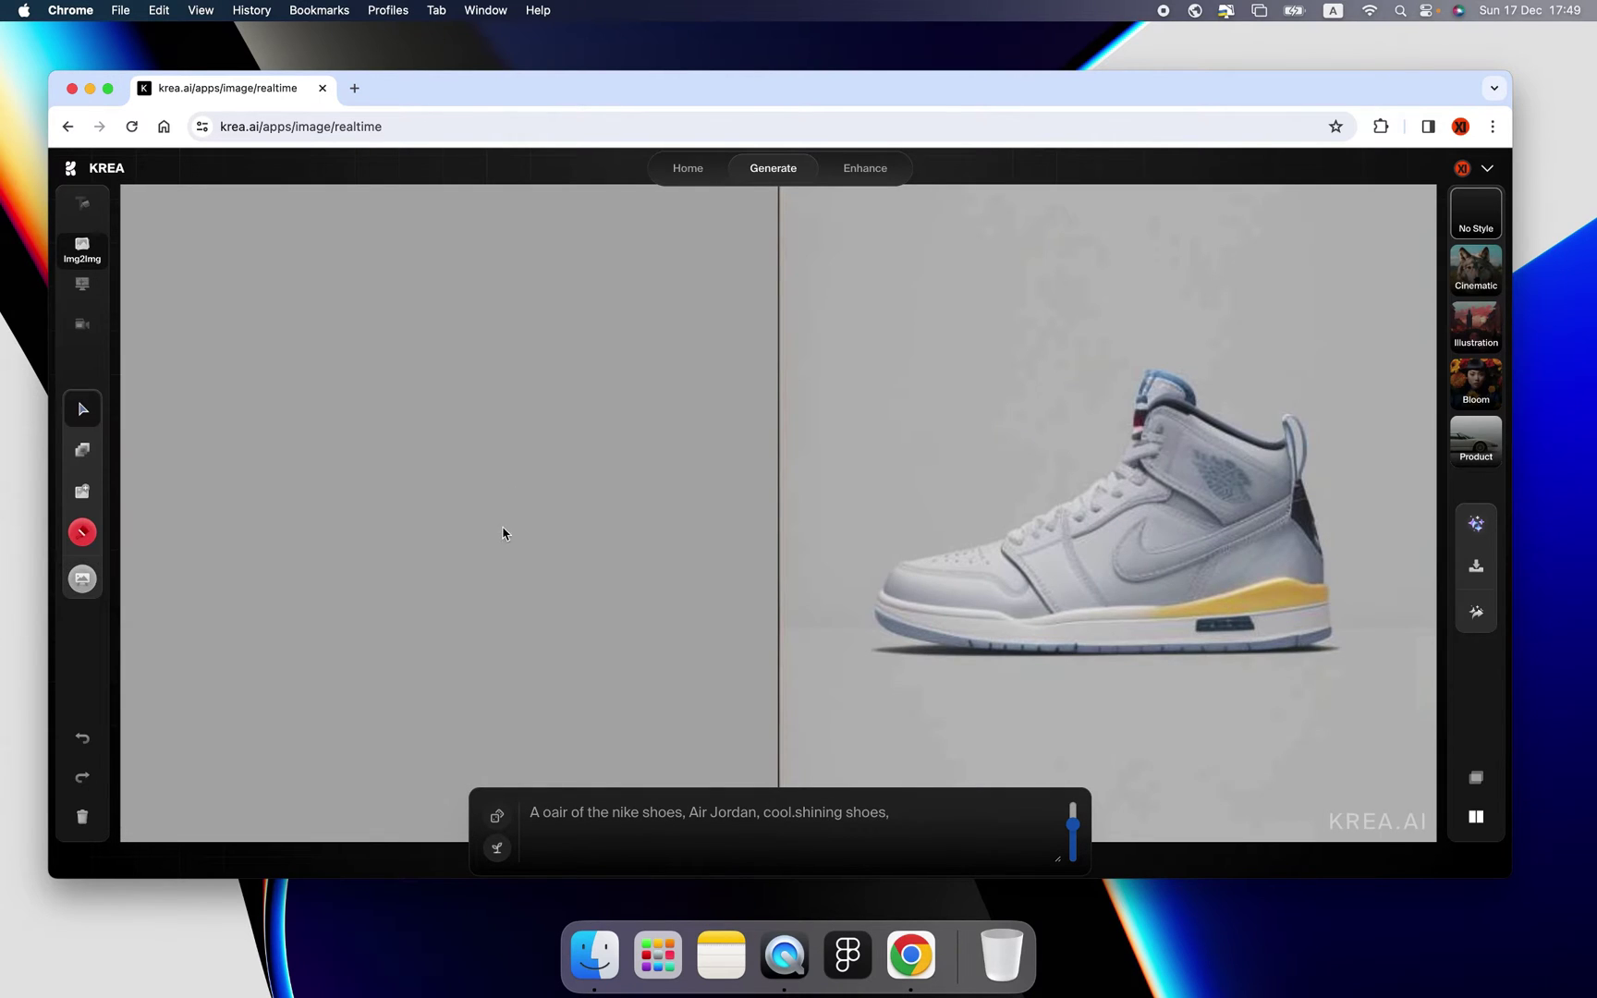
Put the text cursor at the end of the prompt text.
{"action": "left_click", "coordinate": [652, 817]}
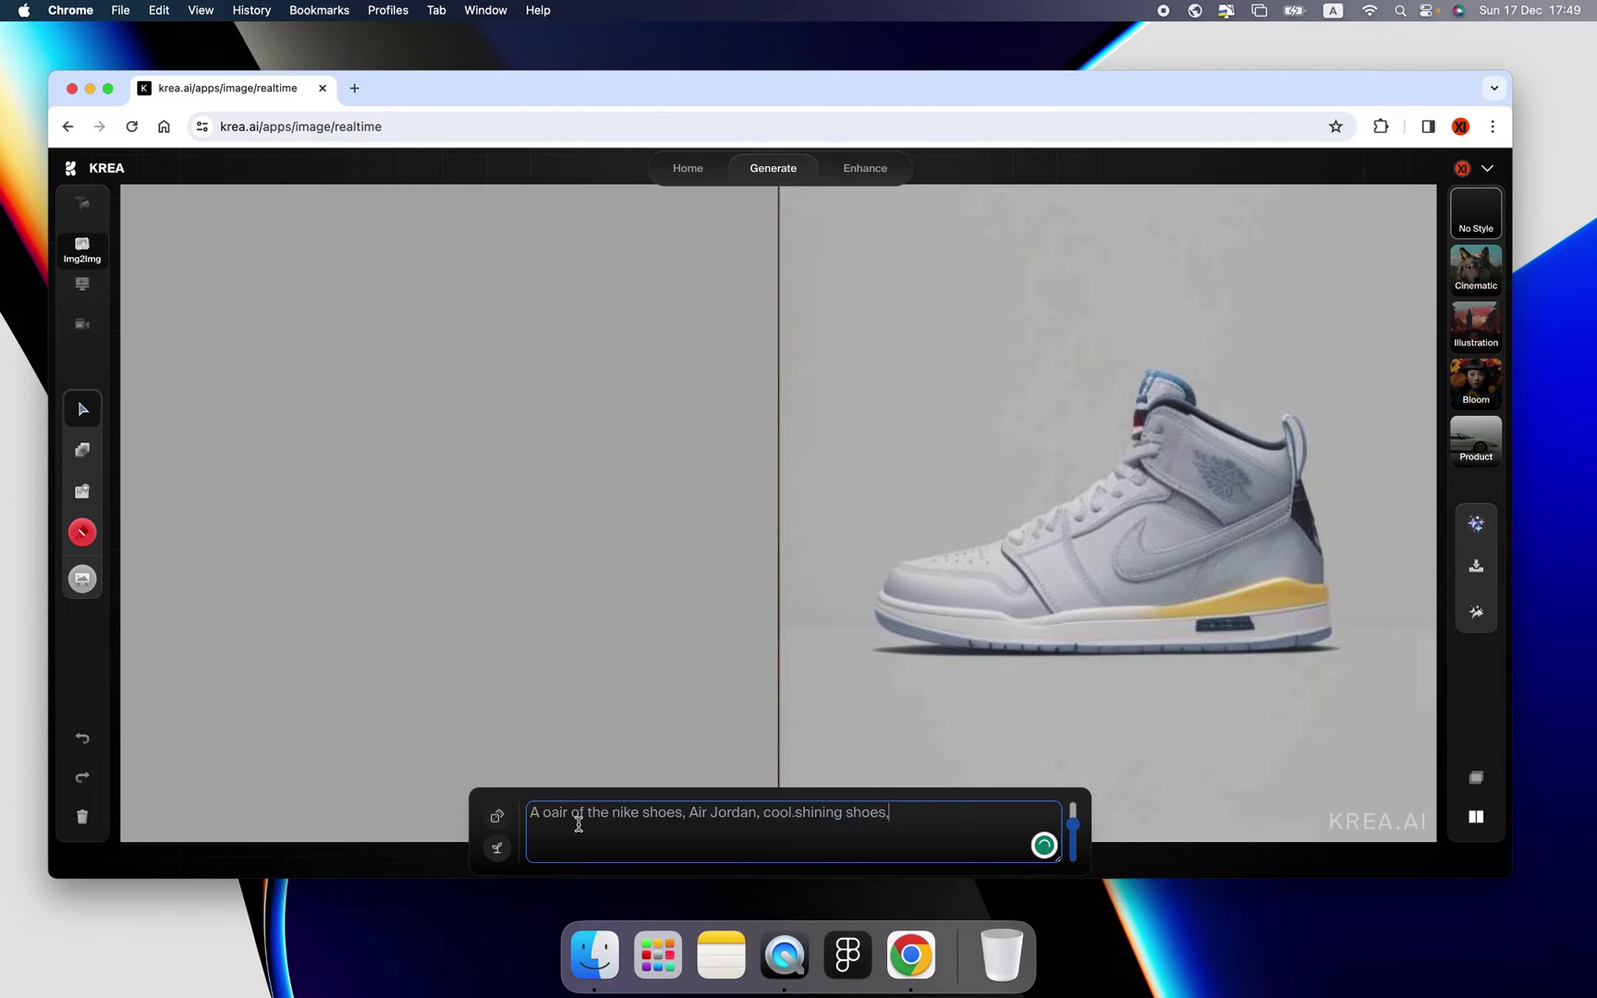
{"action": "triple_click", "coordinate": [548, 822]}
{"action": "double_click", "coordinate": [864, 813]}
{"action": "left_click", "coordinate": [929, 820]}
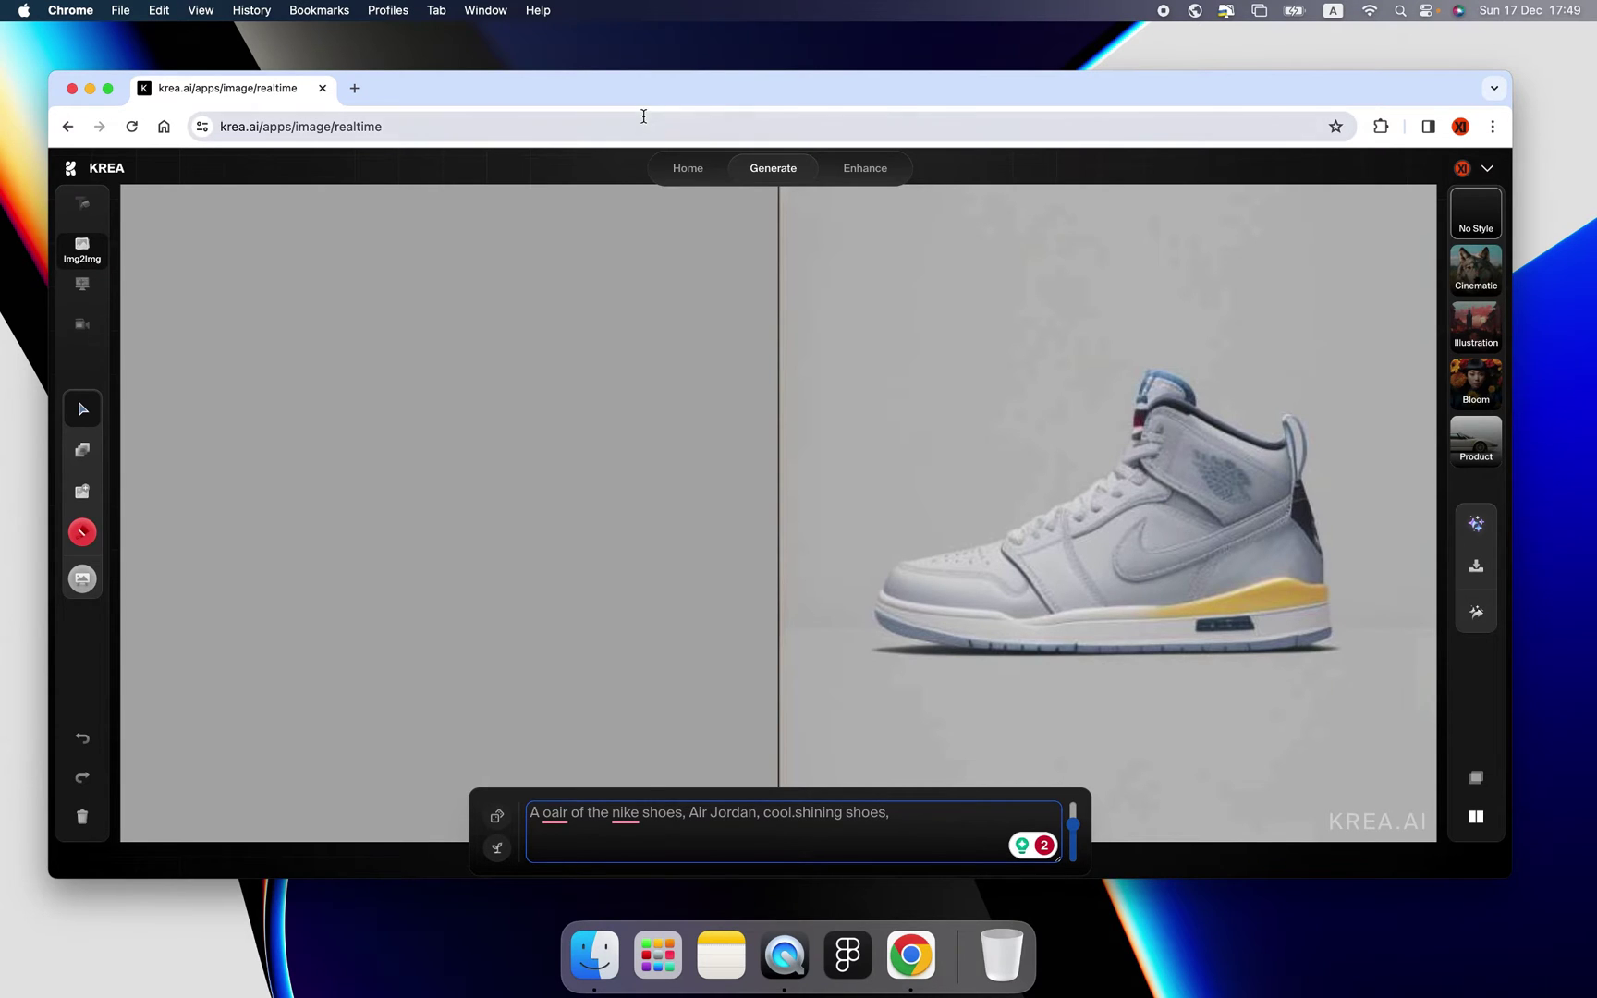
Set the paint brush to black at a smaller size, undoing a dark brown test stroke.
{"action": "left_click_drag", "start_coordinate": [657, 103], "coordinate": [668, 102]}
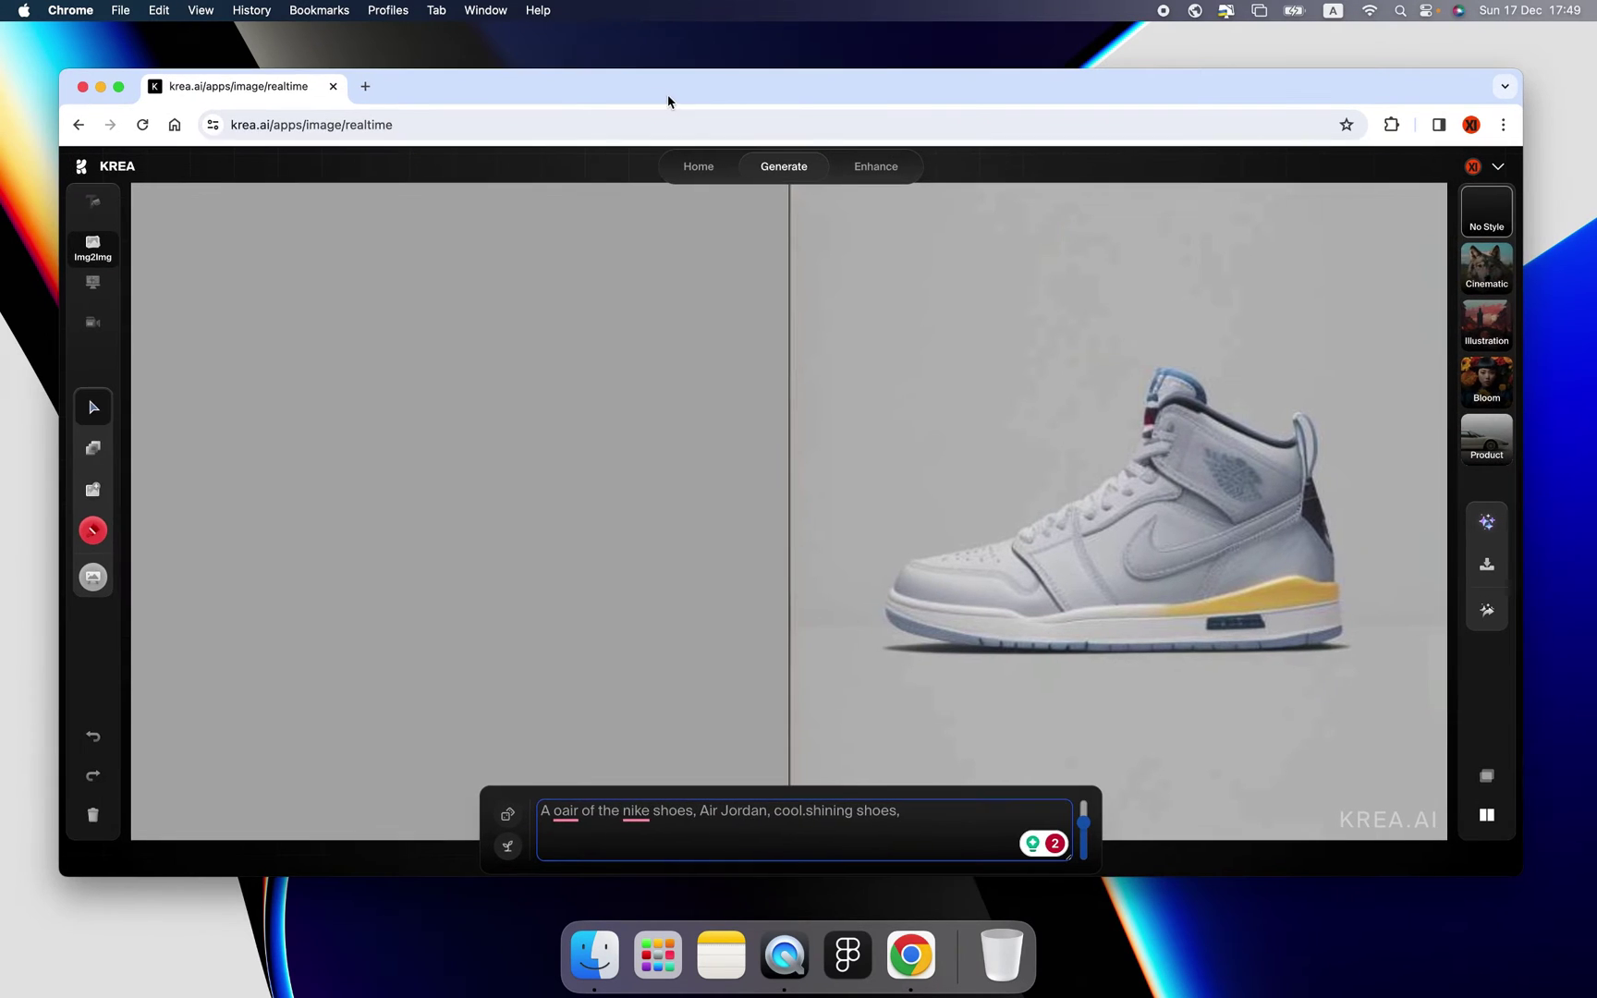
{"action": "left_click", "coordinate": [94, 529]}
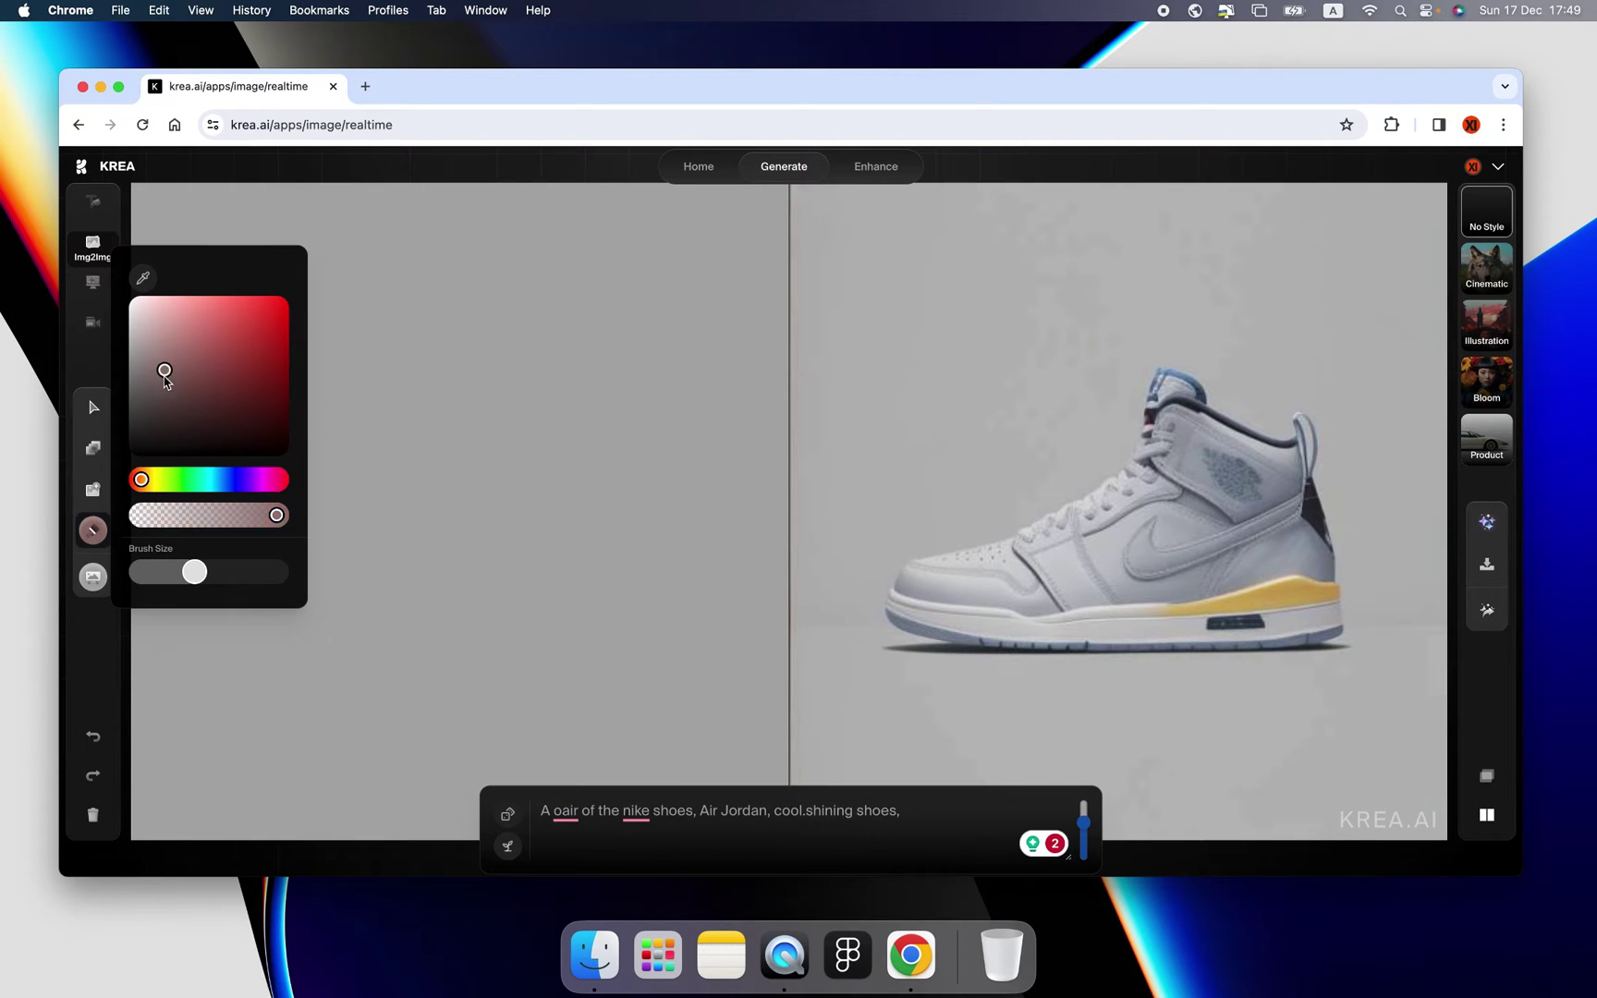
{"action": "left_click_drag", "start_coordinate": [165, 378], "coordinate": [167, 400]}
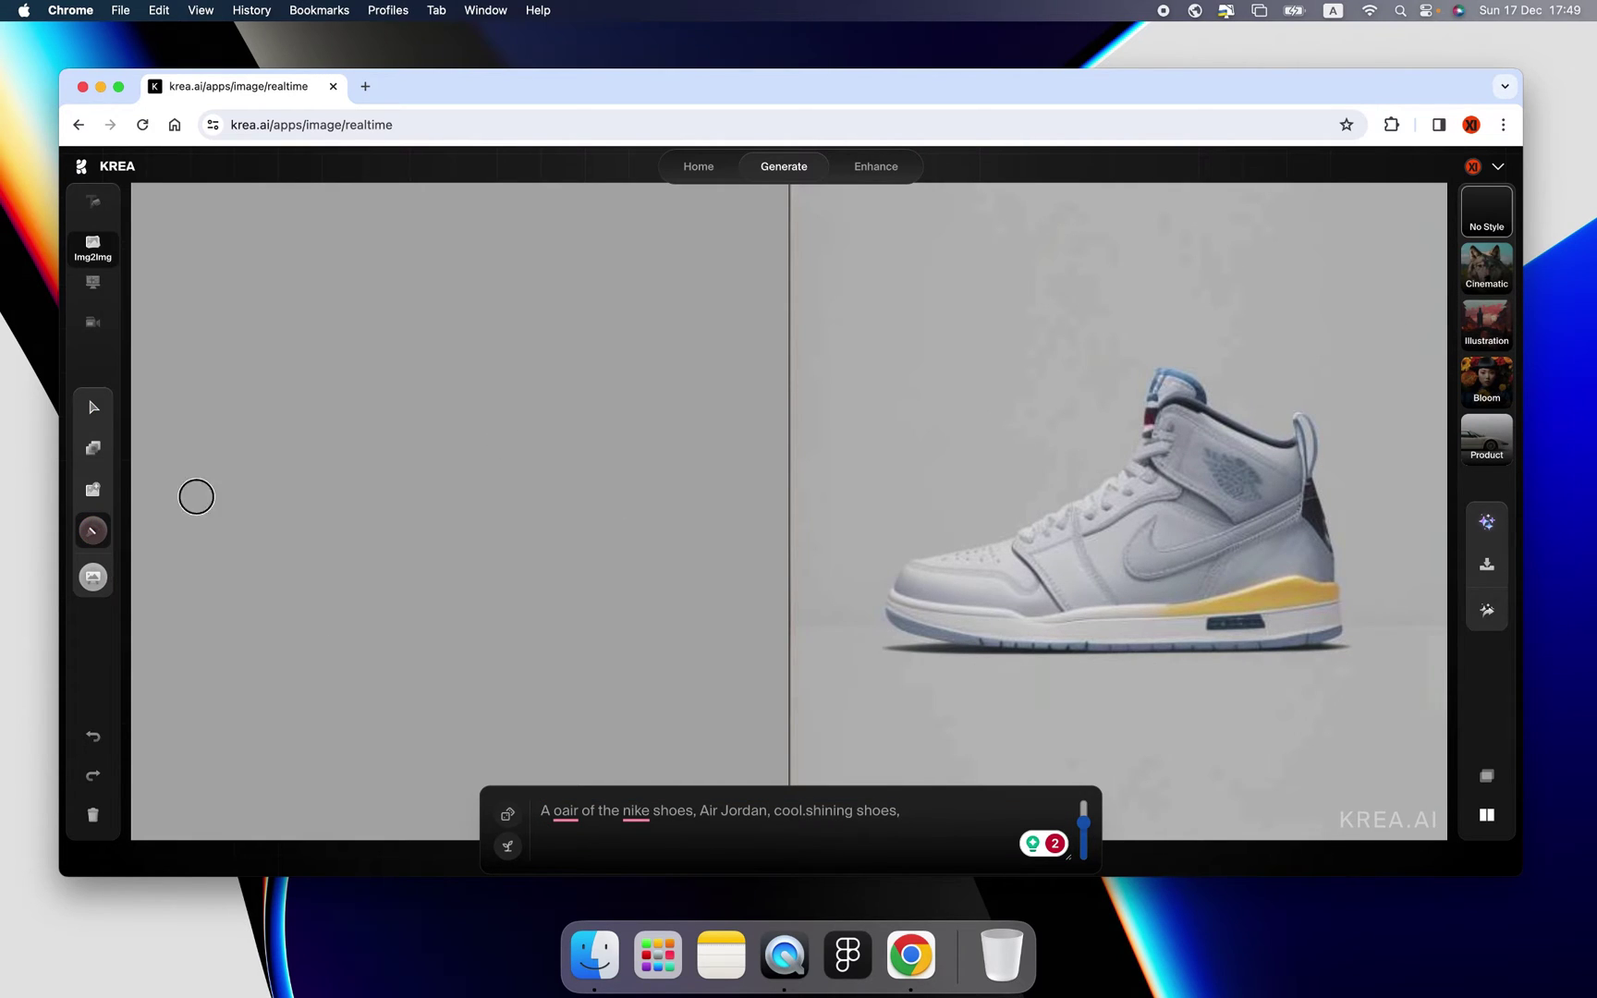
{"action": "left_click", "coordinate": [93, 530]}
{"action": "left_click_drag", "start_coordinate": [192, 572], "coordinate": [180, 572]}
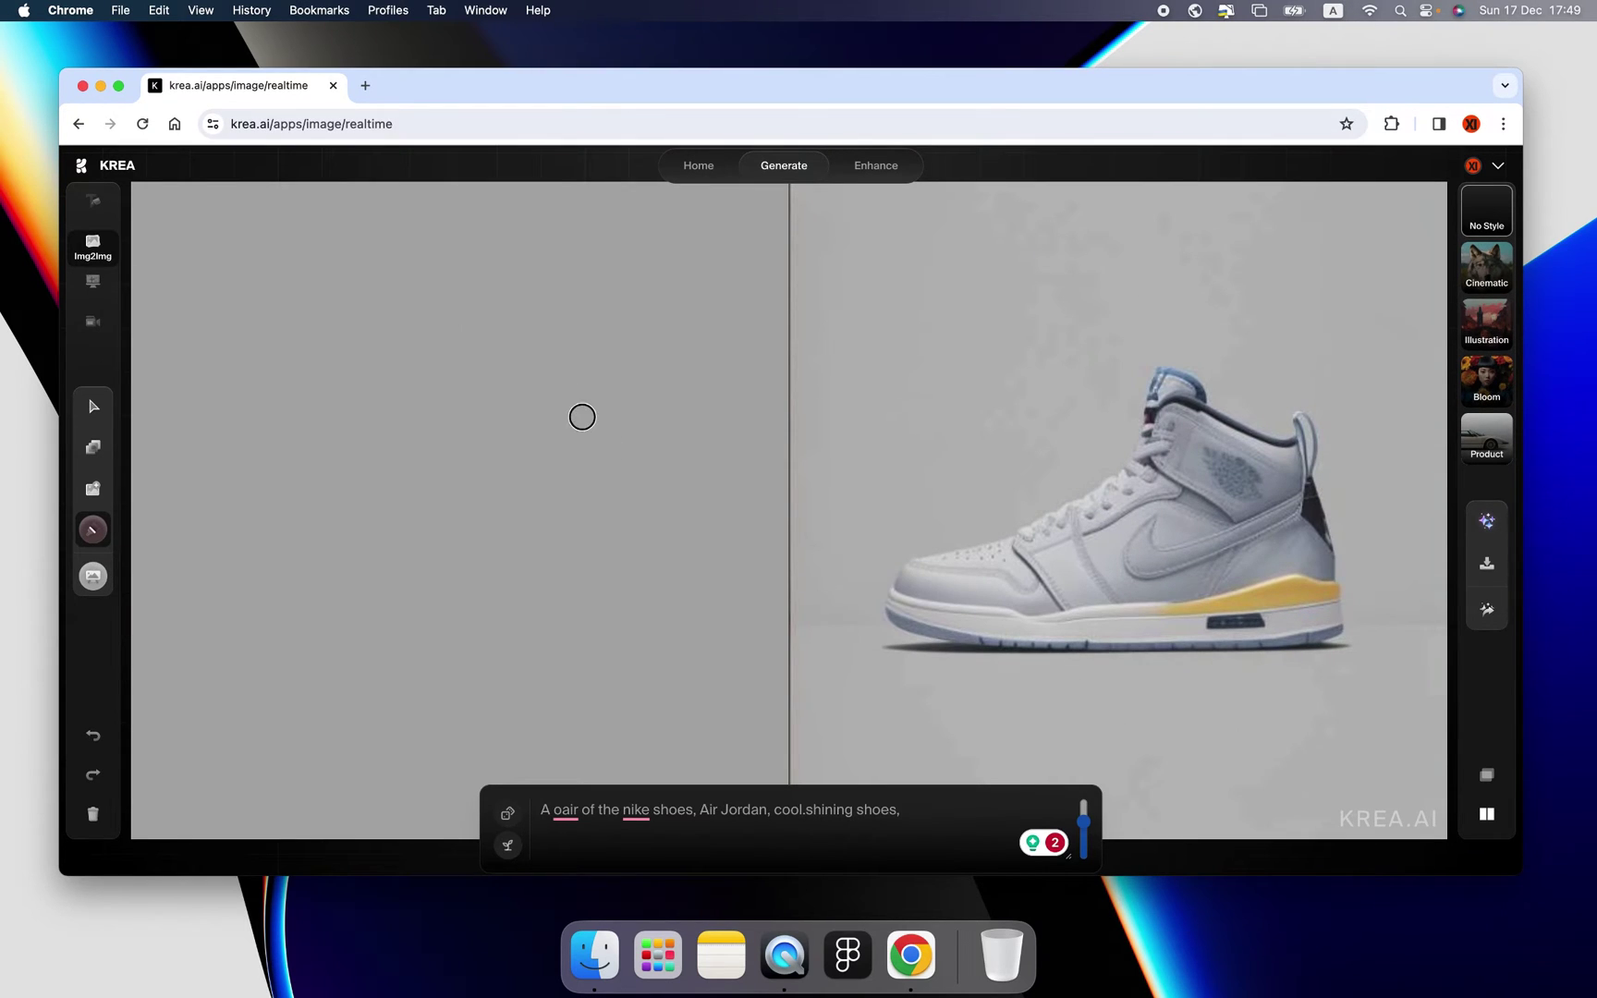
{"action": "left_click_drag", "start_coordinate": [520, 378], "coordinate": [621, 407]}
{"action": "left_click", "coordinate": [93, 530]}
{"action": "key", "text": "super+z"}
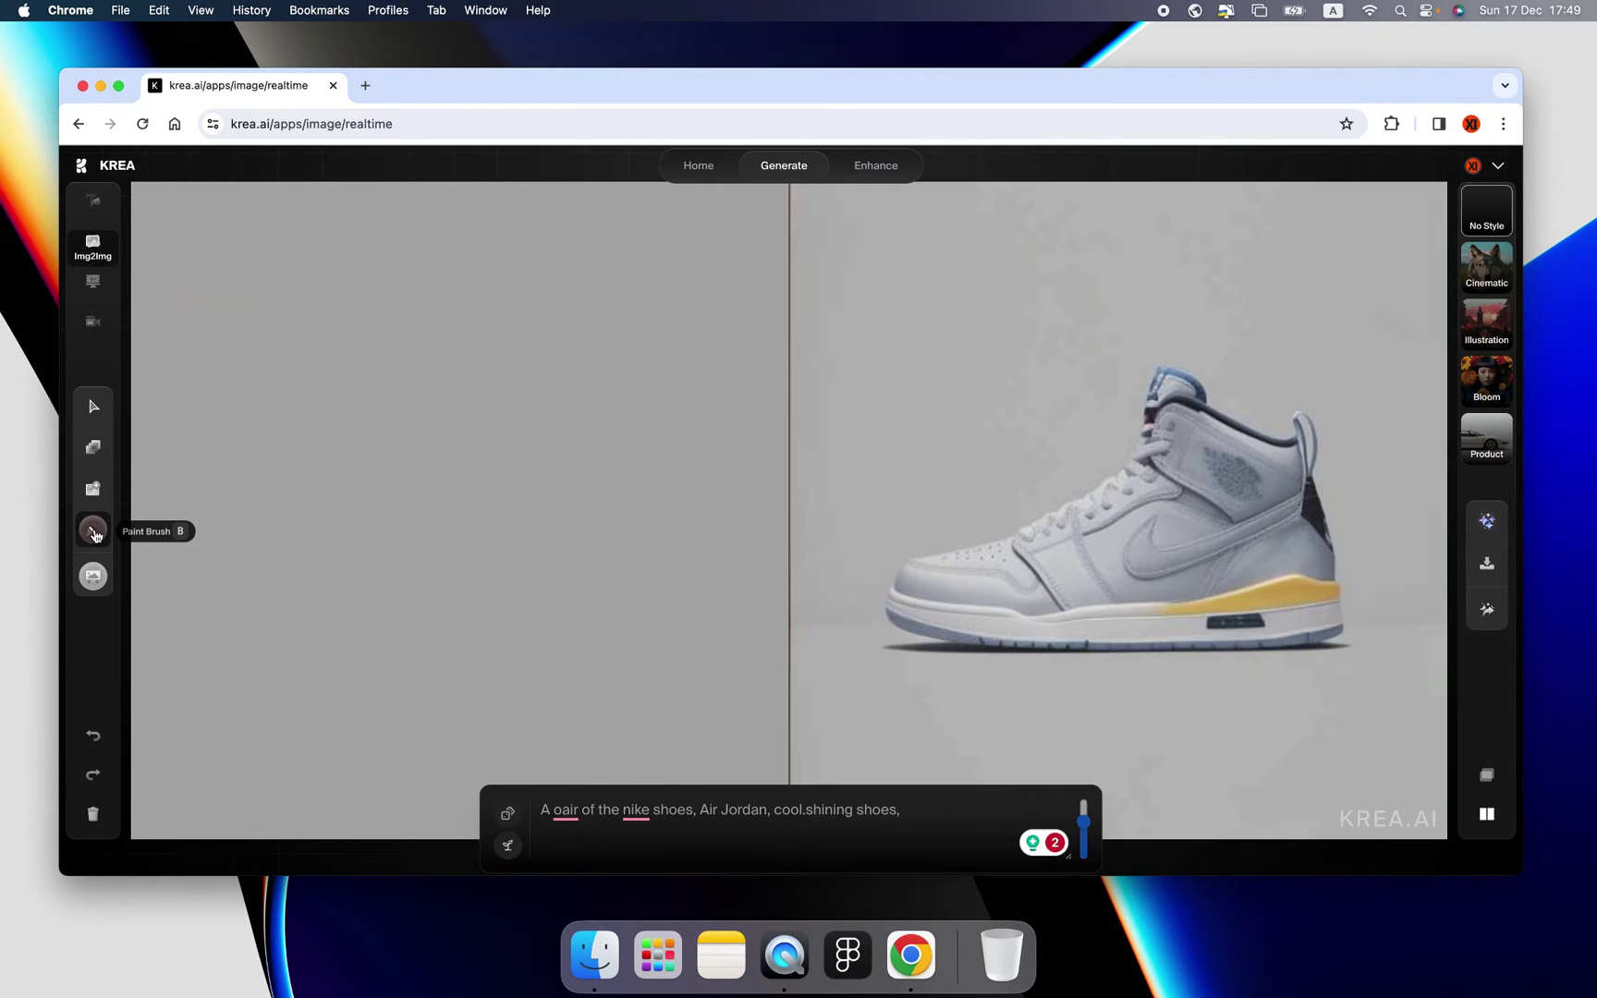
{"action": "left_click", "coordinate": [93, 532]}
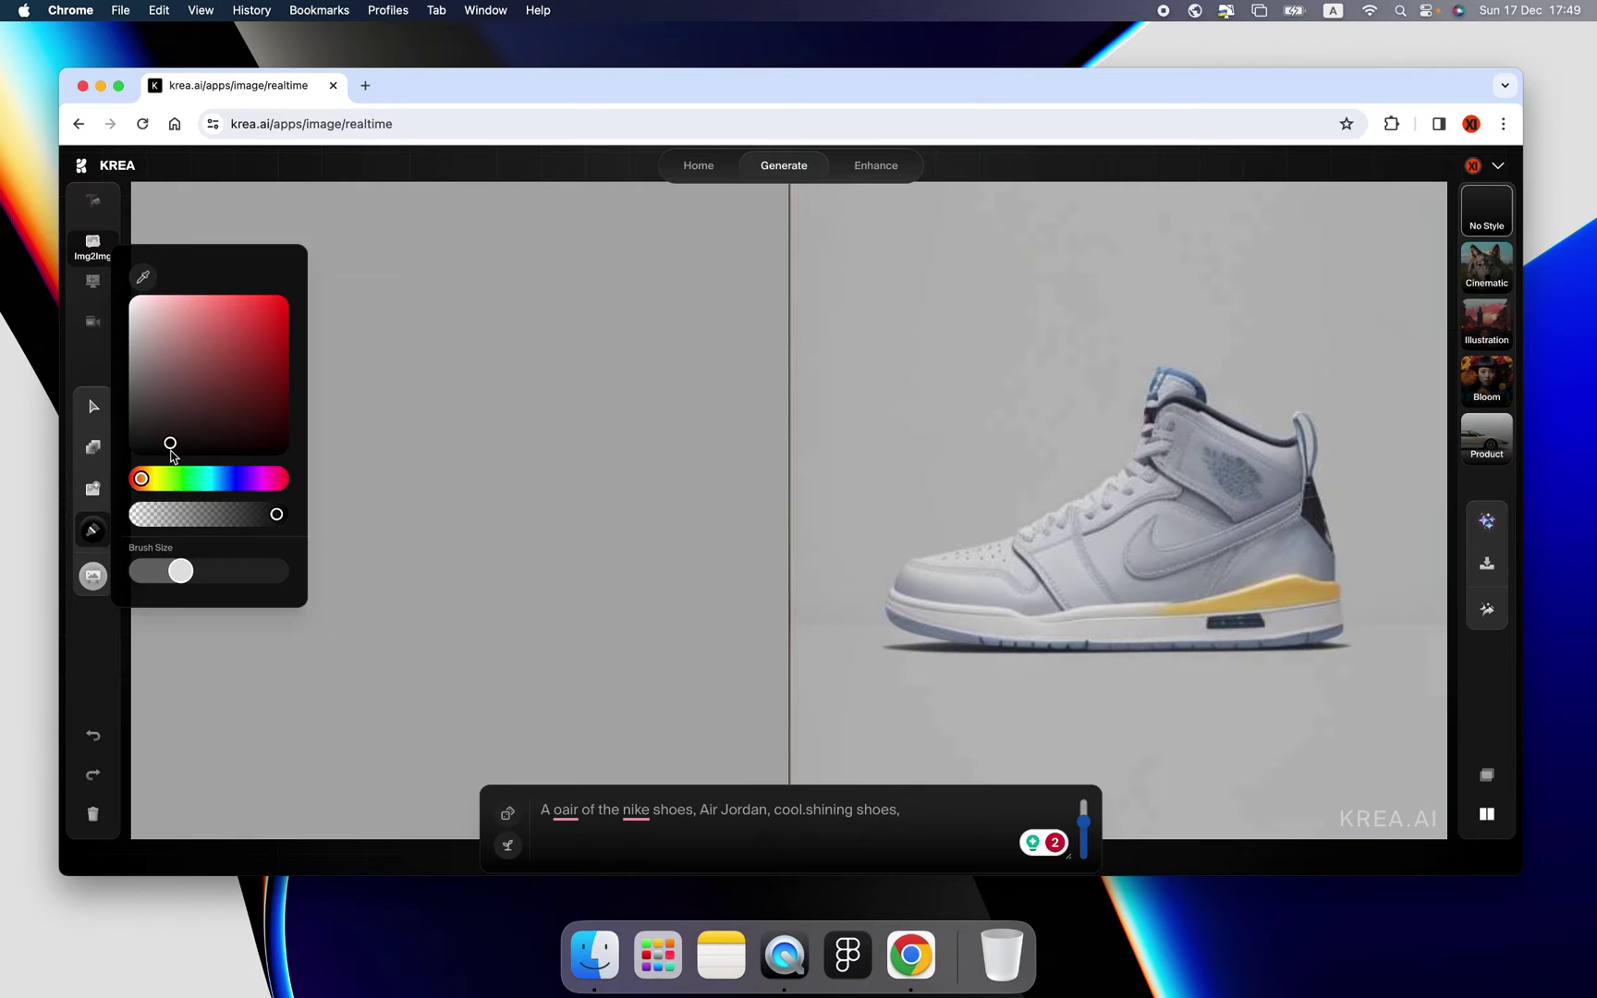
Draw the black collar and oval, then the heel-and-sole outline and swoosh with a thinner brush.
{"action": "mouse_move", "coordinate": [517, 371]}
{"action": "left_mouse_down"}
{"action": "mouse_move", "coordinate": [588, 402]}
{"action": "mouse_move", "coordinate": [527, 382]}
{"action": "mouse_move", "coordinate": [519, 410]}
{"action": "mouse_move", "coordinate": [645, 462]}
{"action": "mouse_move", "coordinate": [645, 424]}
{"action": "mouse_move", "coordinate": [659, 456]}
{"action": "mouse_move", "coordinate": [563, 416]}
{"action": "left_mouse_up"}
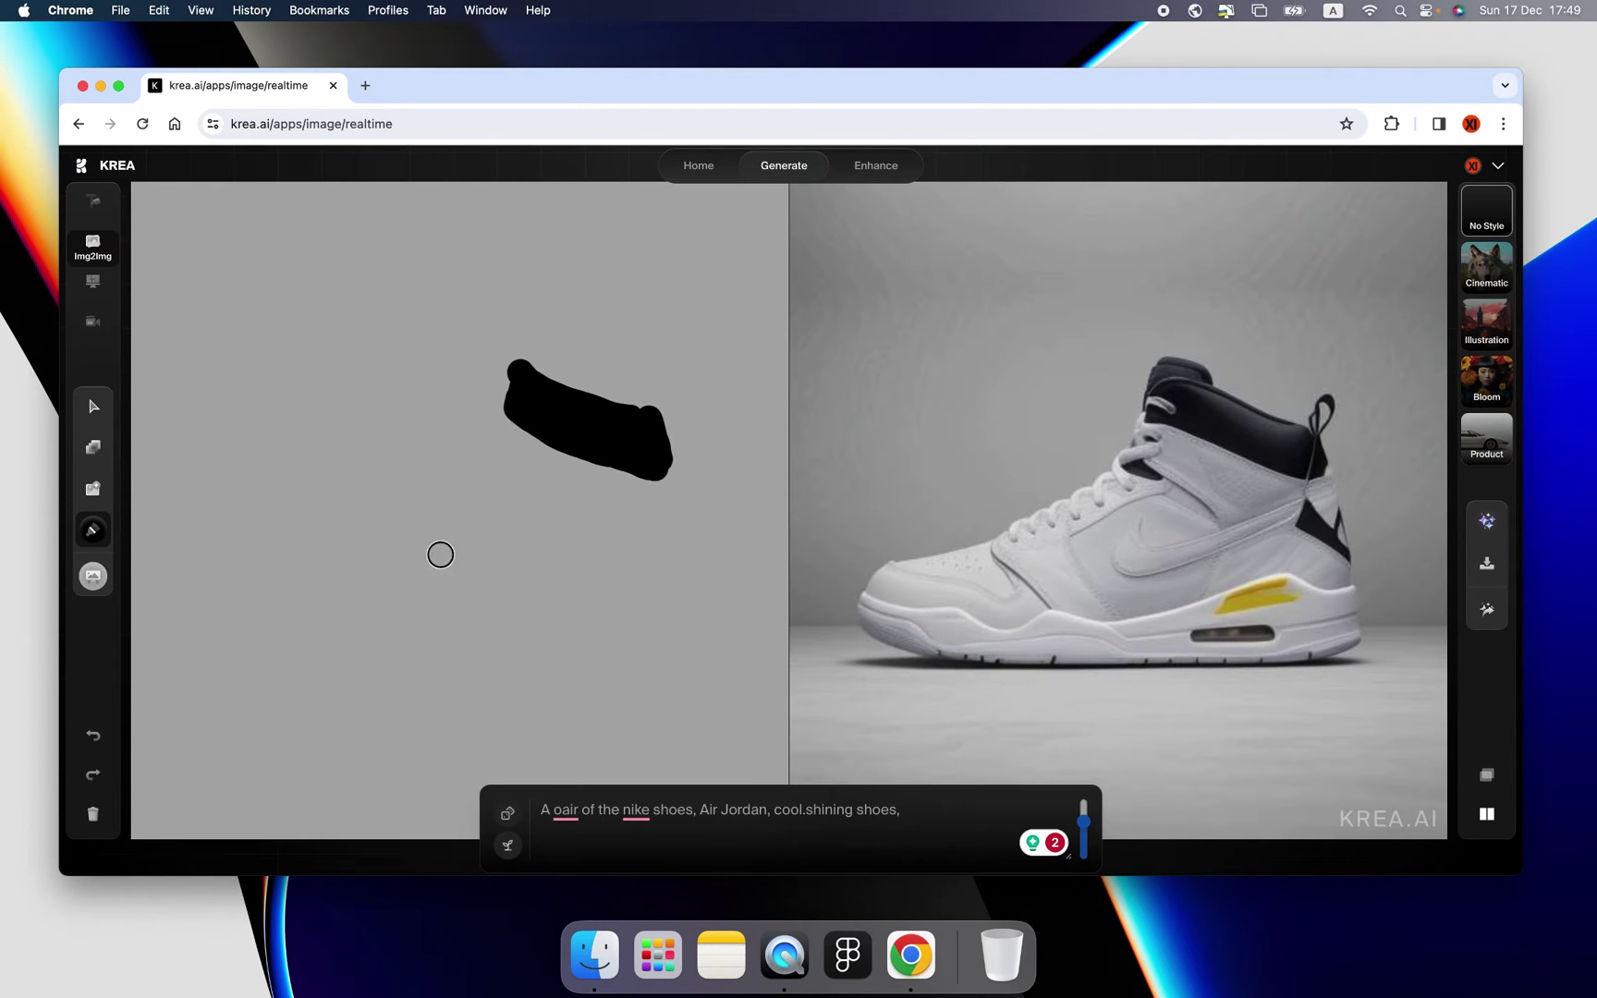
{"action": "mouse_move", "coordinate": [461, 505]}
{"action": "left_mouse_down"}
{"action": "mouse_move", "coordinate": [535, 541]}
{"action": "mouse_move", "coordinate": [474, 498]}
{"action": "mouse_move", "coordinate": [517, 527]}
{"action": "mouse_move", "coordinate": [514, 496]}
{"action": "left_mouse_up"}
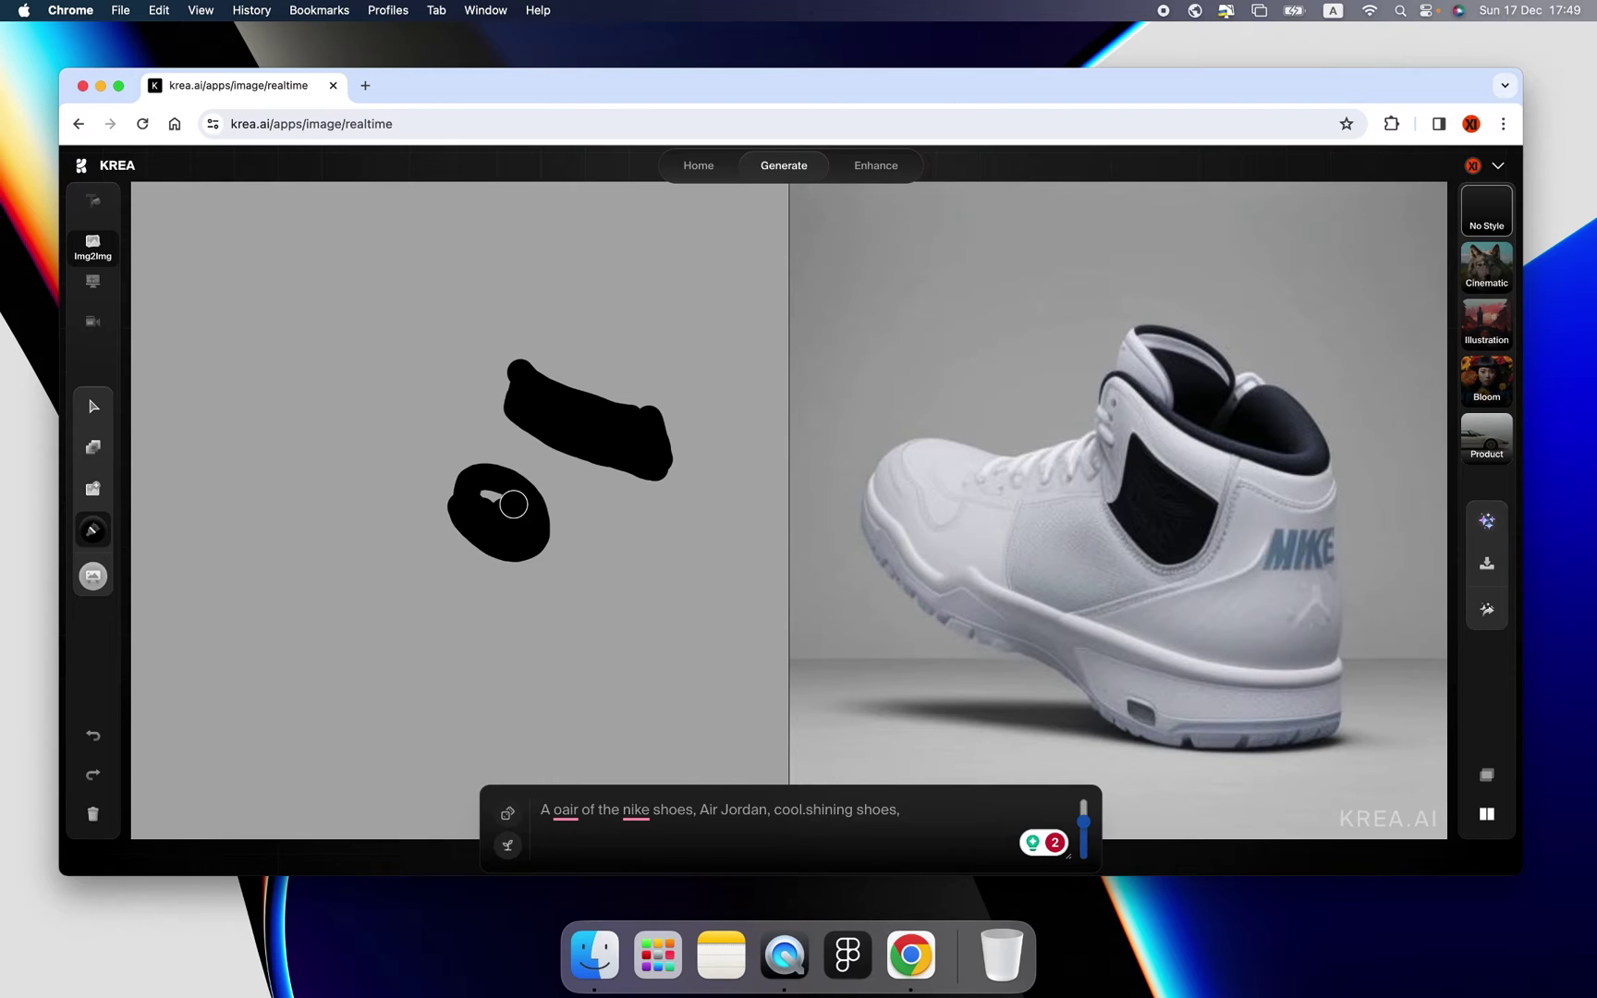
{"action": "left_click", "coordinate": [102, 577]}
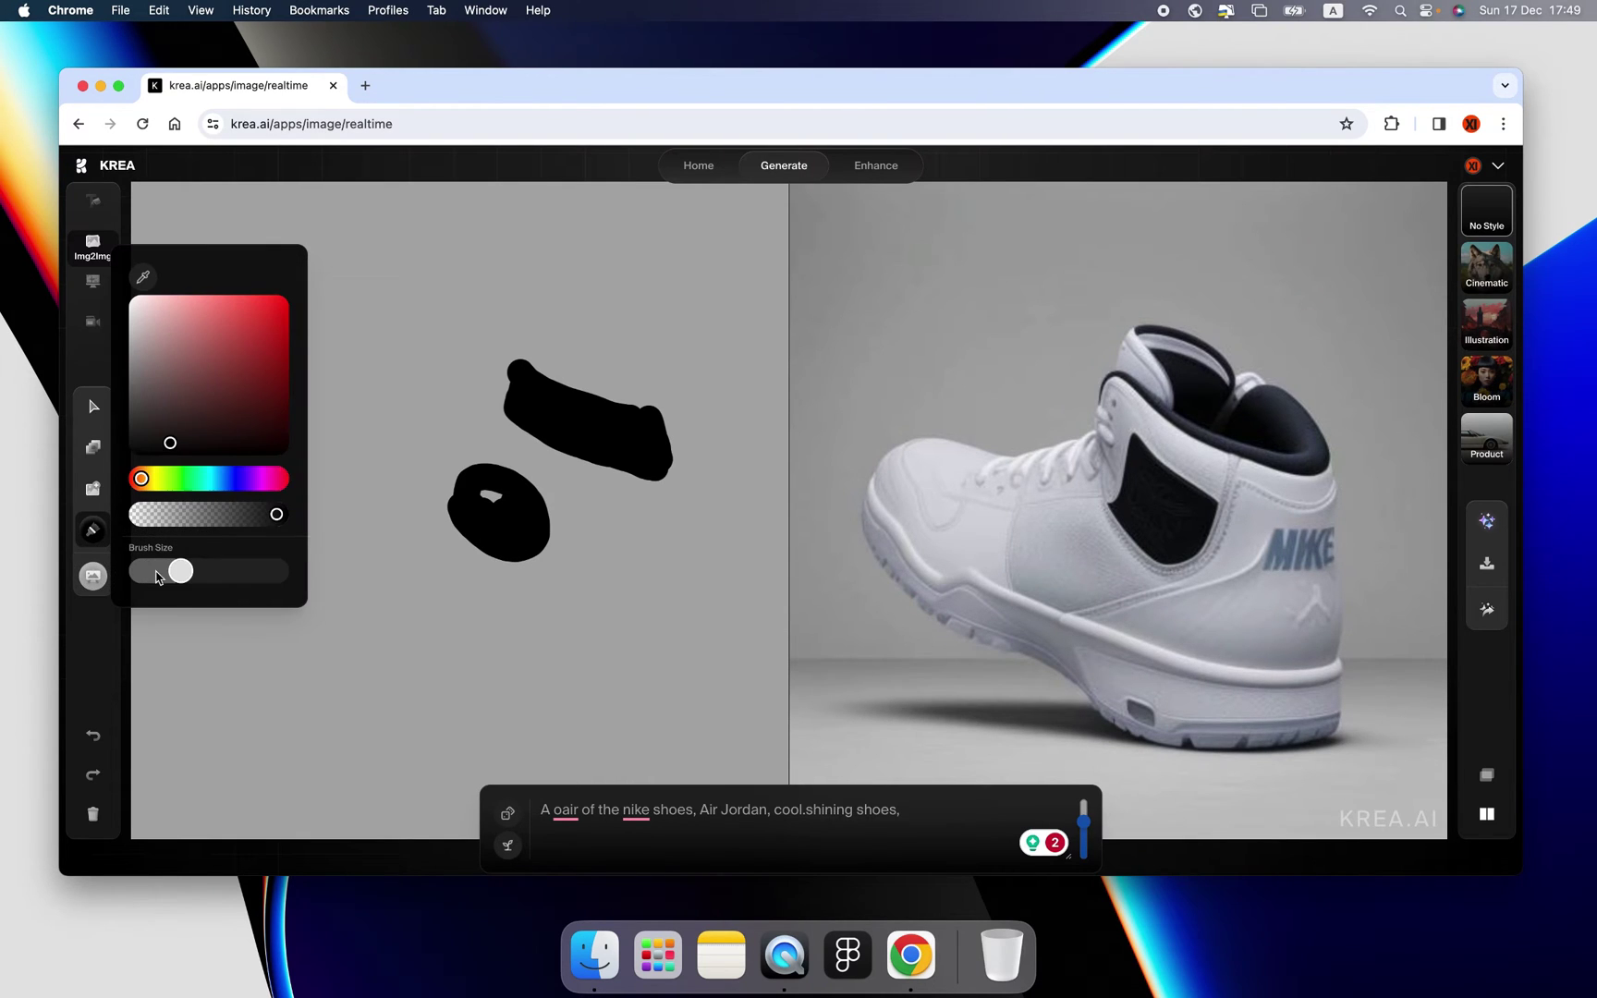
{"action": "left_click_drag", "start_coordinate": [157, 577], "coordinate": [157, 572]}
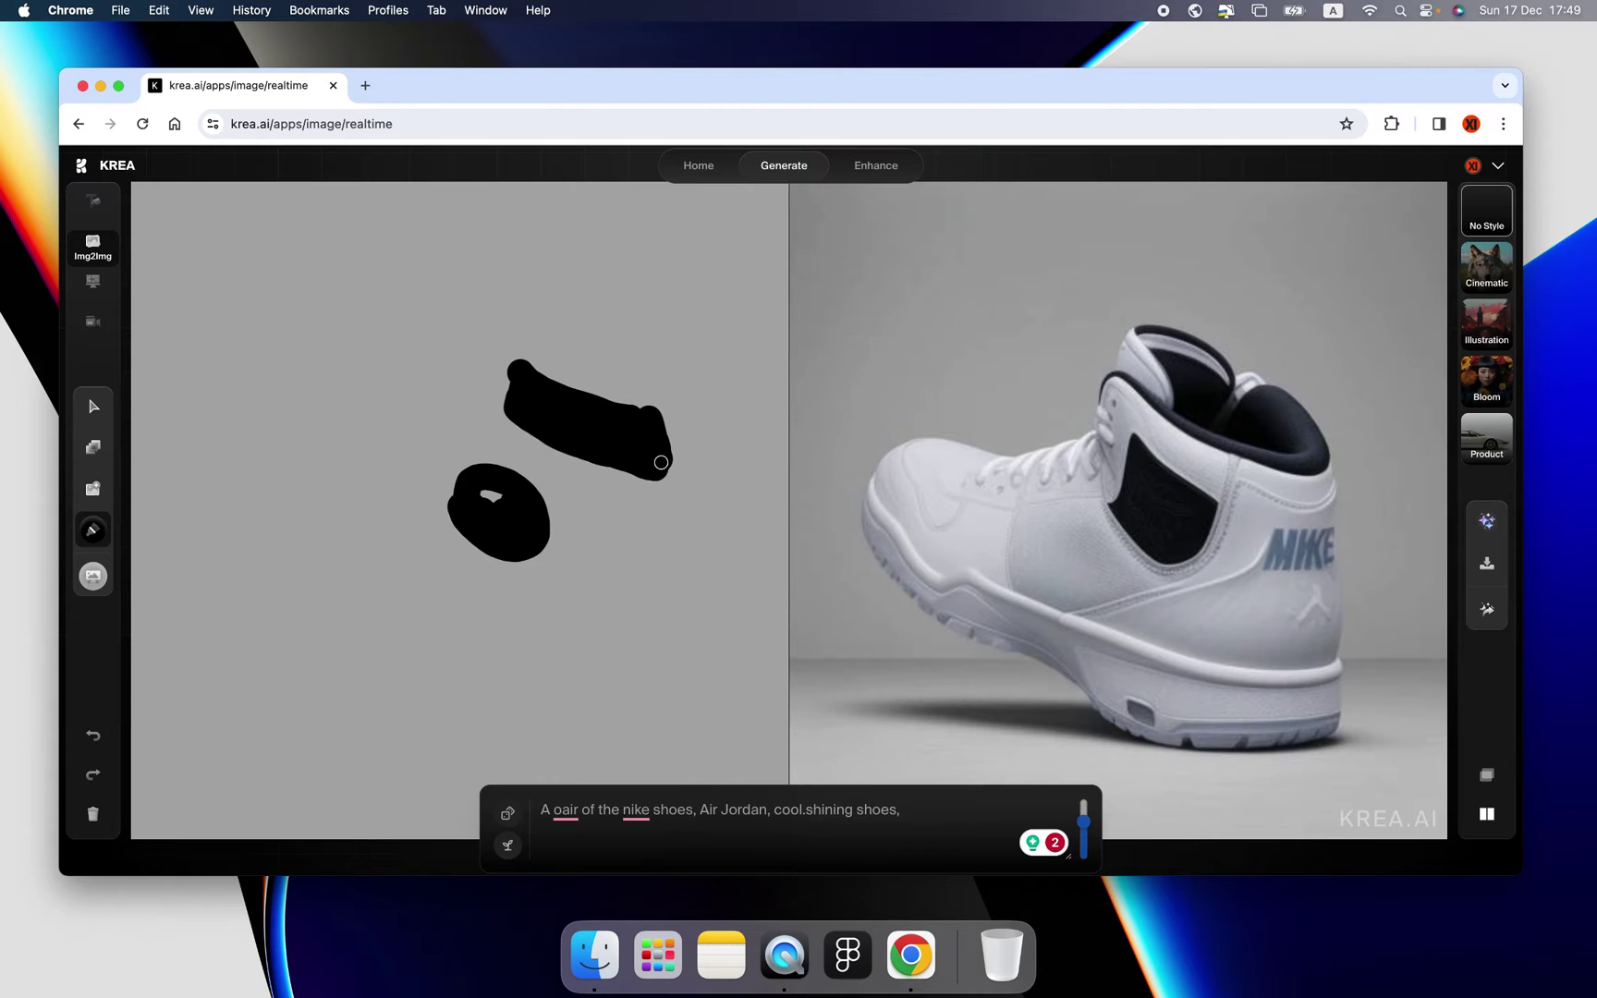
{"action": "mouse_move", "coordinate": [660, 462]}
{"action": "left_mouse_down"}
{"action": "mouse_move", "coordinate": [654, 674]}
{"action": "mouse_move", "coordinate": [554, 682]}
{"action": "mouse_move", "coordinate": [449, 657]}
{"action": "mouse_move", "coordinate": [355, 676]}
{"action": "mouse_move", "coordinate": [224, 665]}
{"action": "mouse_move", "coordinate": [191, 621]}
{"action": "mouse_move", "coordinate": [194, 582]}
{"action": "mouse_move", "coordinate": [305, 525]}
{"action": "mouse_move", "coordinate": [426, 503]}
{"action": "mouse_move", "coordinate": [506, 418]}
{"action": "left_mouse_up"}
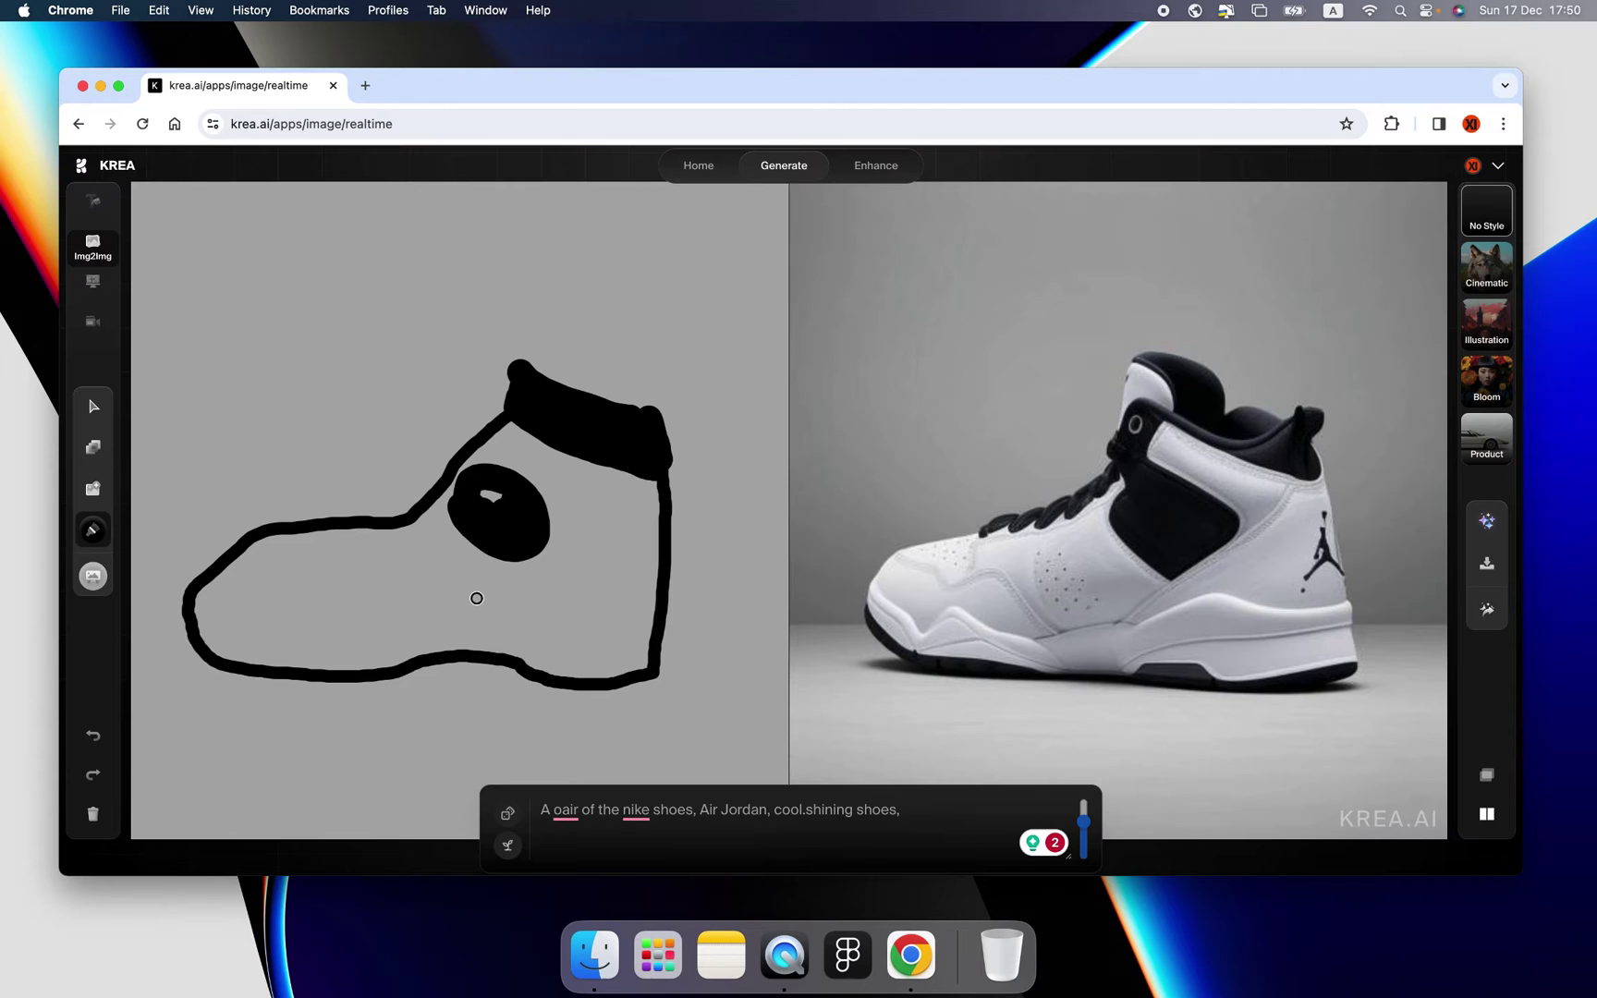
{"action": "mouse_move", "coordinate": [469, 589]}
{"action": "left_mouse_down"}
{"action": "mouse_move", "coordinate": [492, 607]}
{"action": "mouse_move", "coordinate": [591, 595]}
{"action": "mouse_move", "coordinate": [658, 540]}
{"action": "mouse_move", "coordinate": [540, 598]}
{"action": "mouse_move", "coordinate": [482, 585]}
{"action": "mouse_move", "coordinate": [536, 610]}
{"action": "mouse_move", "coordinate": [595, 577]}
{"action": "left_mouse_up"}
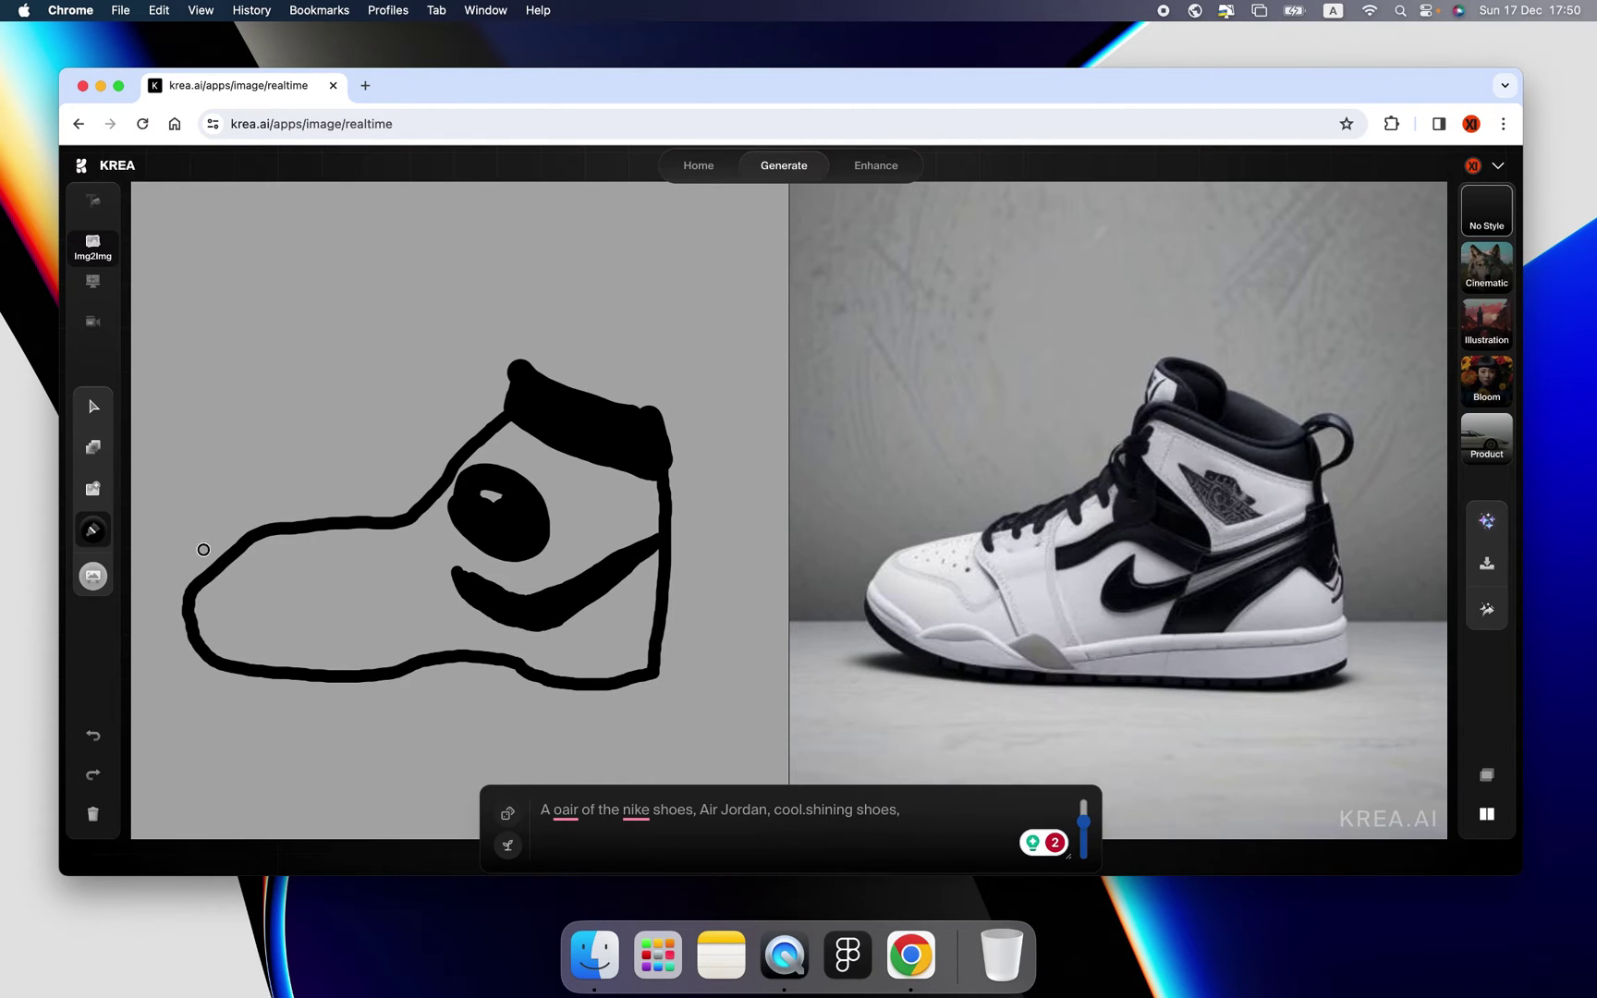
Switch the brush to white at size 37 and paint inside the shoe's toe and upper.
{"action": "left_click", "coordinate": [92, 575]}
{"action": "left_click", "coordinate": [129, 305]}
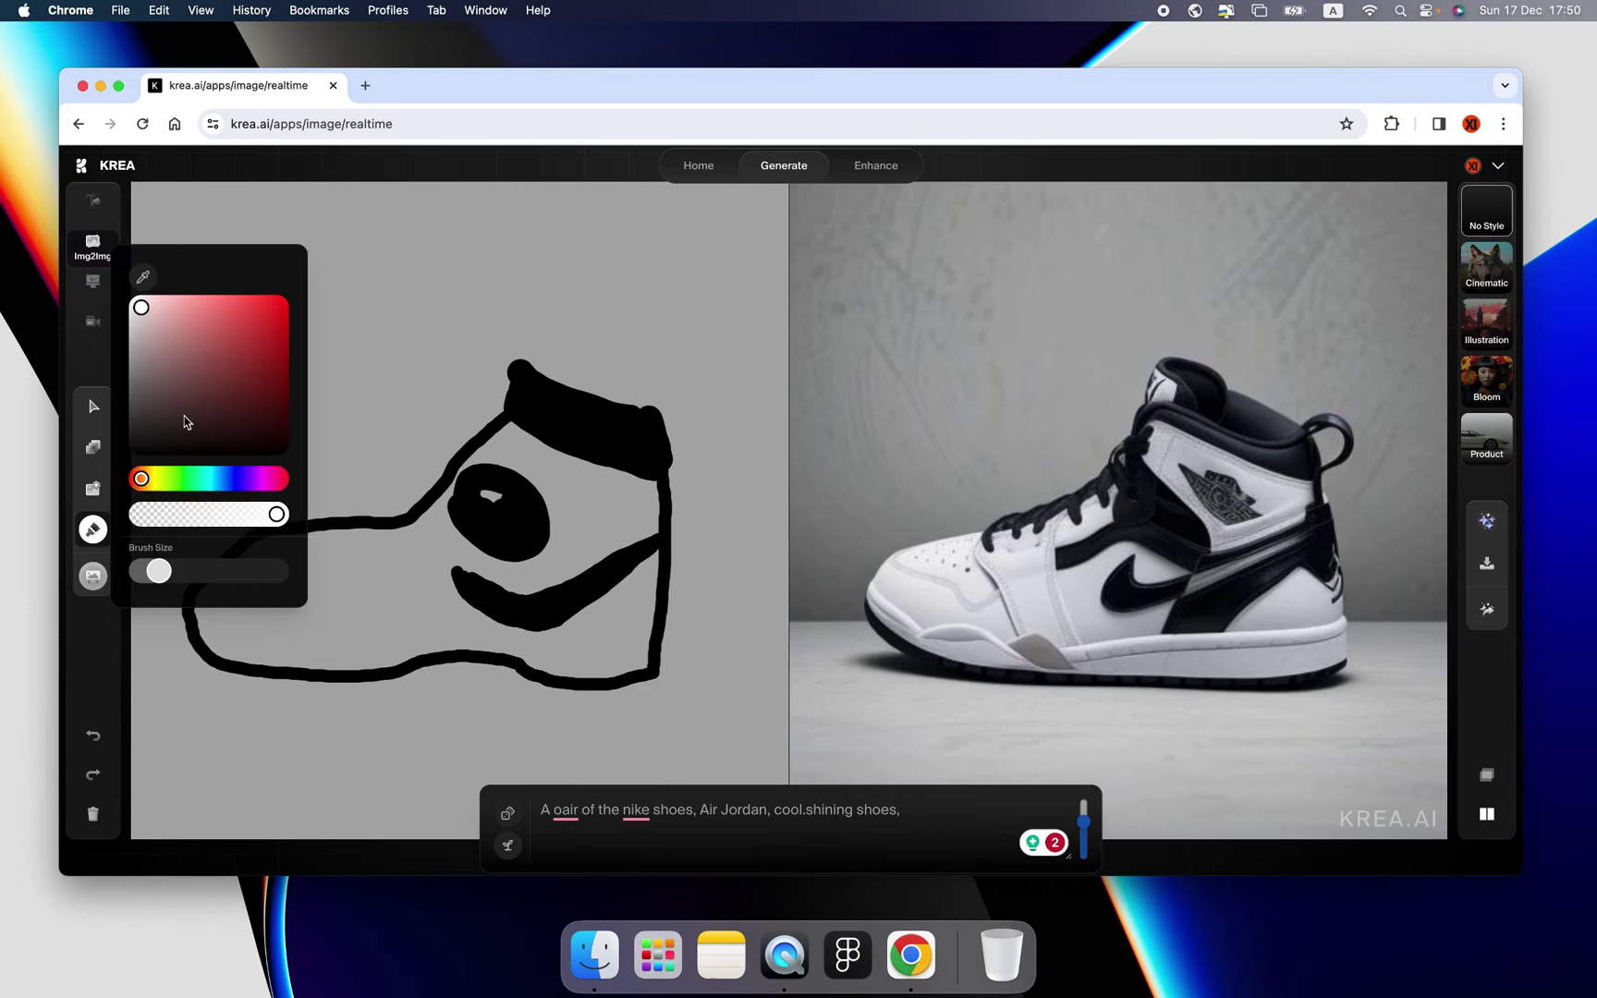
{"action": "left_click", "coordinate": [113, 530]}
{"action": "left_click_drag", "start_coordinate": [152, 570], "coordinate": [201, 573]}
{"action": "mouse_move", "coordinate": [393, 545]}
{"action": "left_mouse_down"}
{"action": "mouse_move", "coordinate": [286, 549]}
{"action": "mouse_move", "coordinate": [228, 581]}
{"action": "mouse_move", "coordinate": [296, 596]}
{"action": "mouse_move", "coordinate": [431, 553]}
{"action": "mouse_move", "coordinate": [245, 570]}
{"action": "mouse_move", "coordinate": [218, 597]}
{"action": "mouse_move", "coordinate": [445, 527]}
{"action": "mouse_move", "coordinate": [432, 517]}
{"action": "left_mouse_up"}
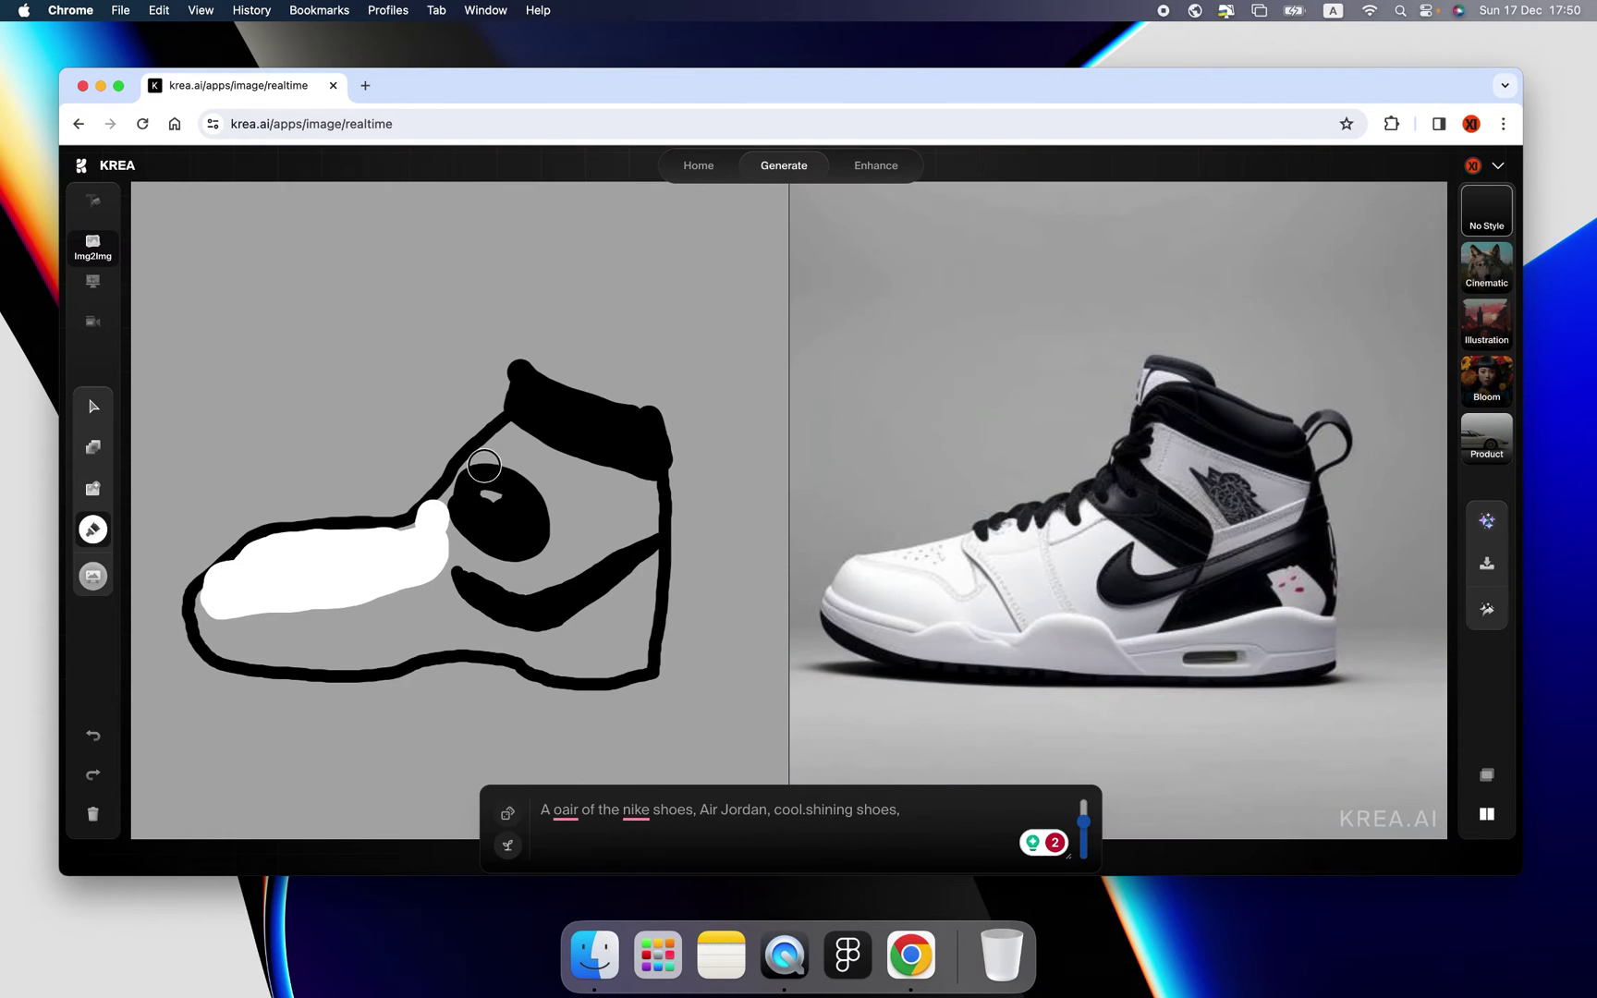
{"action": "mouse_move", "coordinate": [503, 449]}
{"action": "left_mouse_down"}
{"action": "mouse_move", "coordinate": [645, 496]}
{"action": "mouse_move", "coordinate": [599, 521]}
{"action": "mouse_move", "coordinate": [538, 466]}
{"action": "mouse_move", "coordinate": [556, 543]}
{"action": "mouse_move", "coordinate": [606, 532]}
{"action": "mouse_move", "coordinate": [548, 562]}
{"action": "mouse_move", "coordinate": [438, 542]}
{"action": "mouse_move", "coordinate": [413, 616]}
{"action": "mouse_move", "coordinate": [435, 570]}
{"action": "mouse_move", "coordinate": [442, 606]}
{"action": "mouse_move", "coordinate": [500, 633]}
{"action": "mouse_move", "coordinate": [599, 620]}
{"action": "mouse_move", "coordinate": [635, 574]}
{"action": "mouse_move", "coordinate": [621, 651]}
{"action": "mouse_move", "coordinate": [239, 640]}
{"action": "mouse_move", "coordinate": [210, 606]}
{"action": "mouse_move", "coordinate": [211, 624]}
{"action": "mouse_move", "coordinate": [350, 634]}
{"action": "mouse_move", "coordinate": [402, 600]}
{"action": "mouse_move", "coordinate": [242, 609]}
{"action": "left_mouse_up"}
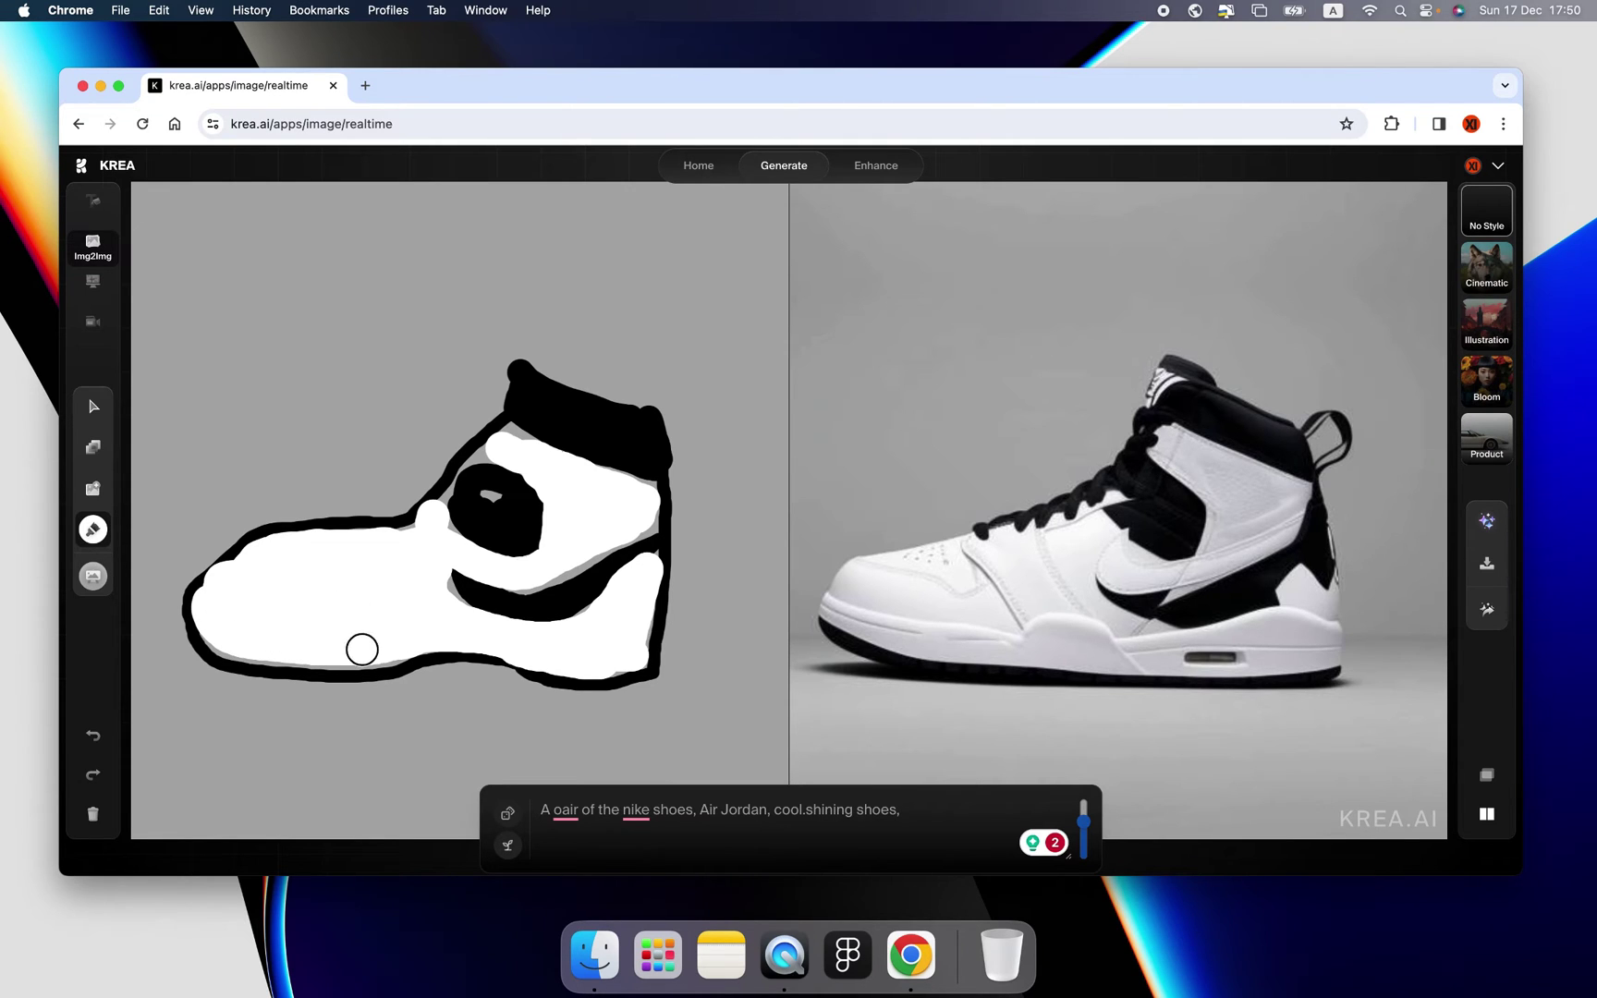
Set a smaller dark brush and paint a heel stroke, then undo the stroke.
{"action": "left_click", "coordinate": [93, 529]}
{"action": "left_click_drag", "start_coordinate": [278, 510], "coordinate": [139, 510]}
{"action": "left_click", "coordinate": [92, 529]}
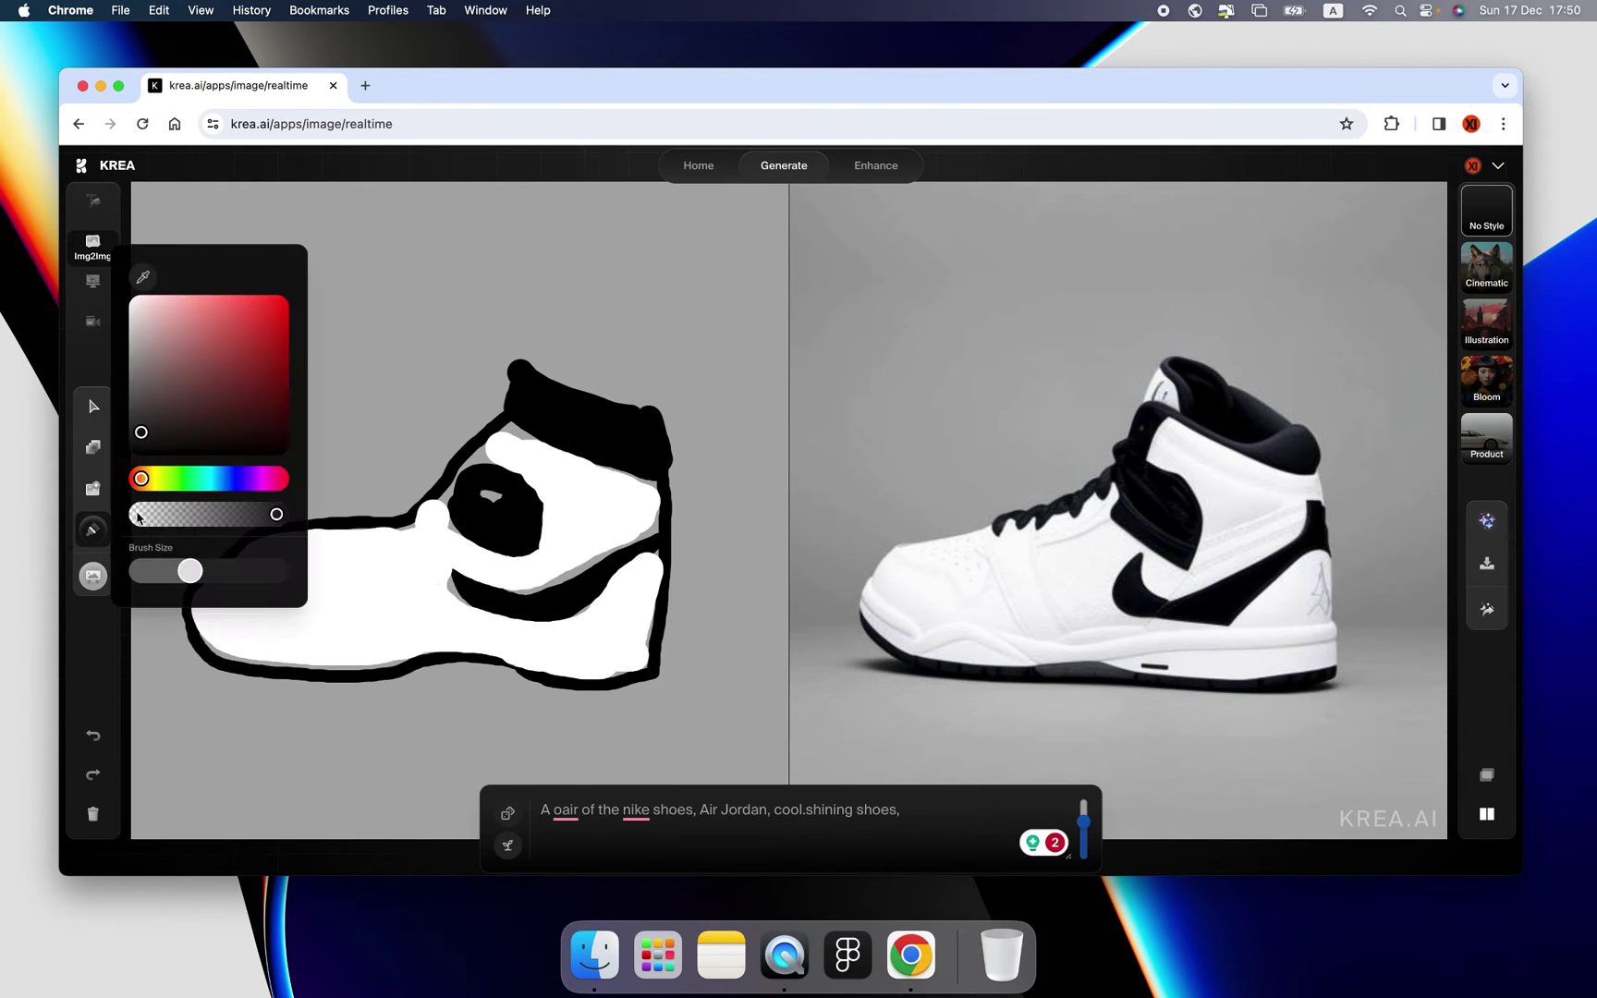
{"action": "left_click_drag", "start_coordinate": [170, 575], "coordinate": [159, 573]}
{"action": "mouse_move", "coordinate": [245, 659]}
{"action": "left_mouse_down"}
{"action": "mouse_move", "coordinate": [292, 645]}
{"action": "mouse_move", "coordinate": [361, 573]}
{"action": "mouse_move", "coordinate": [380, 621]}
{"action": "mouse_move", "coordinate": [343, 673]}
{"action": "left_mouse_up"}
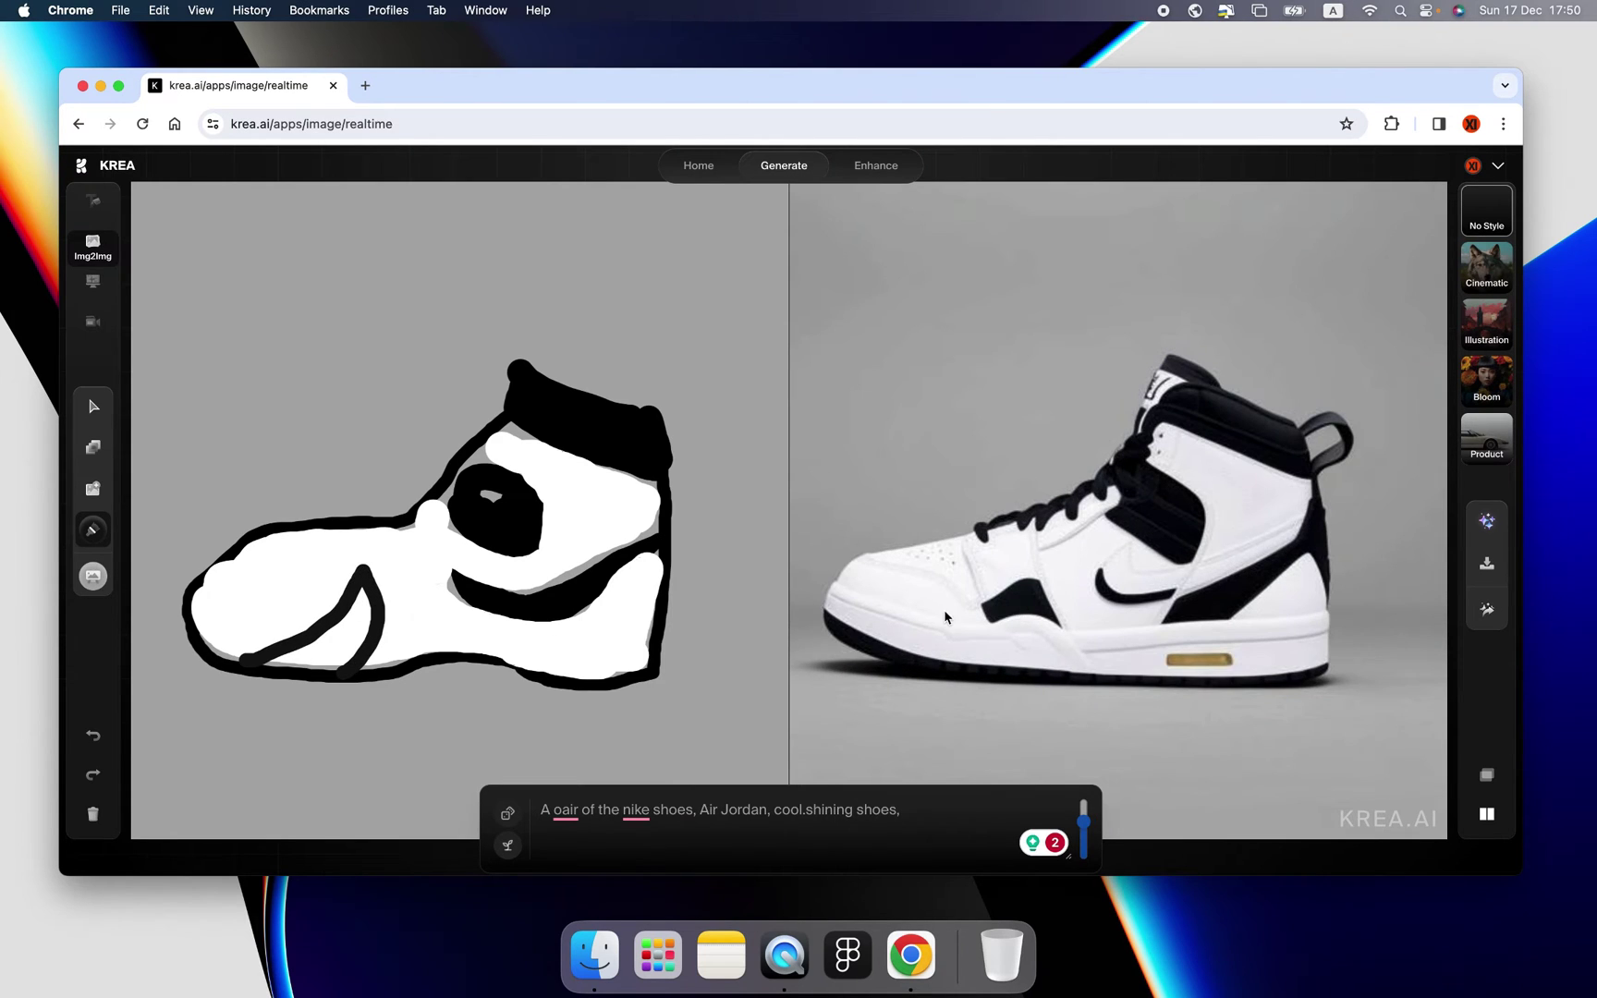
{"action": "key", "text": "super+z"}
Draw a zigzag sole line, a heel pull loop and a black line along the lower swoosh.
{"action": "left_click", "coordinate": [93, 530]}
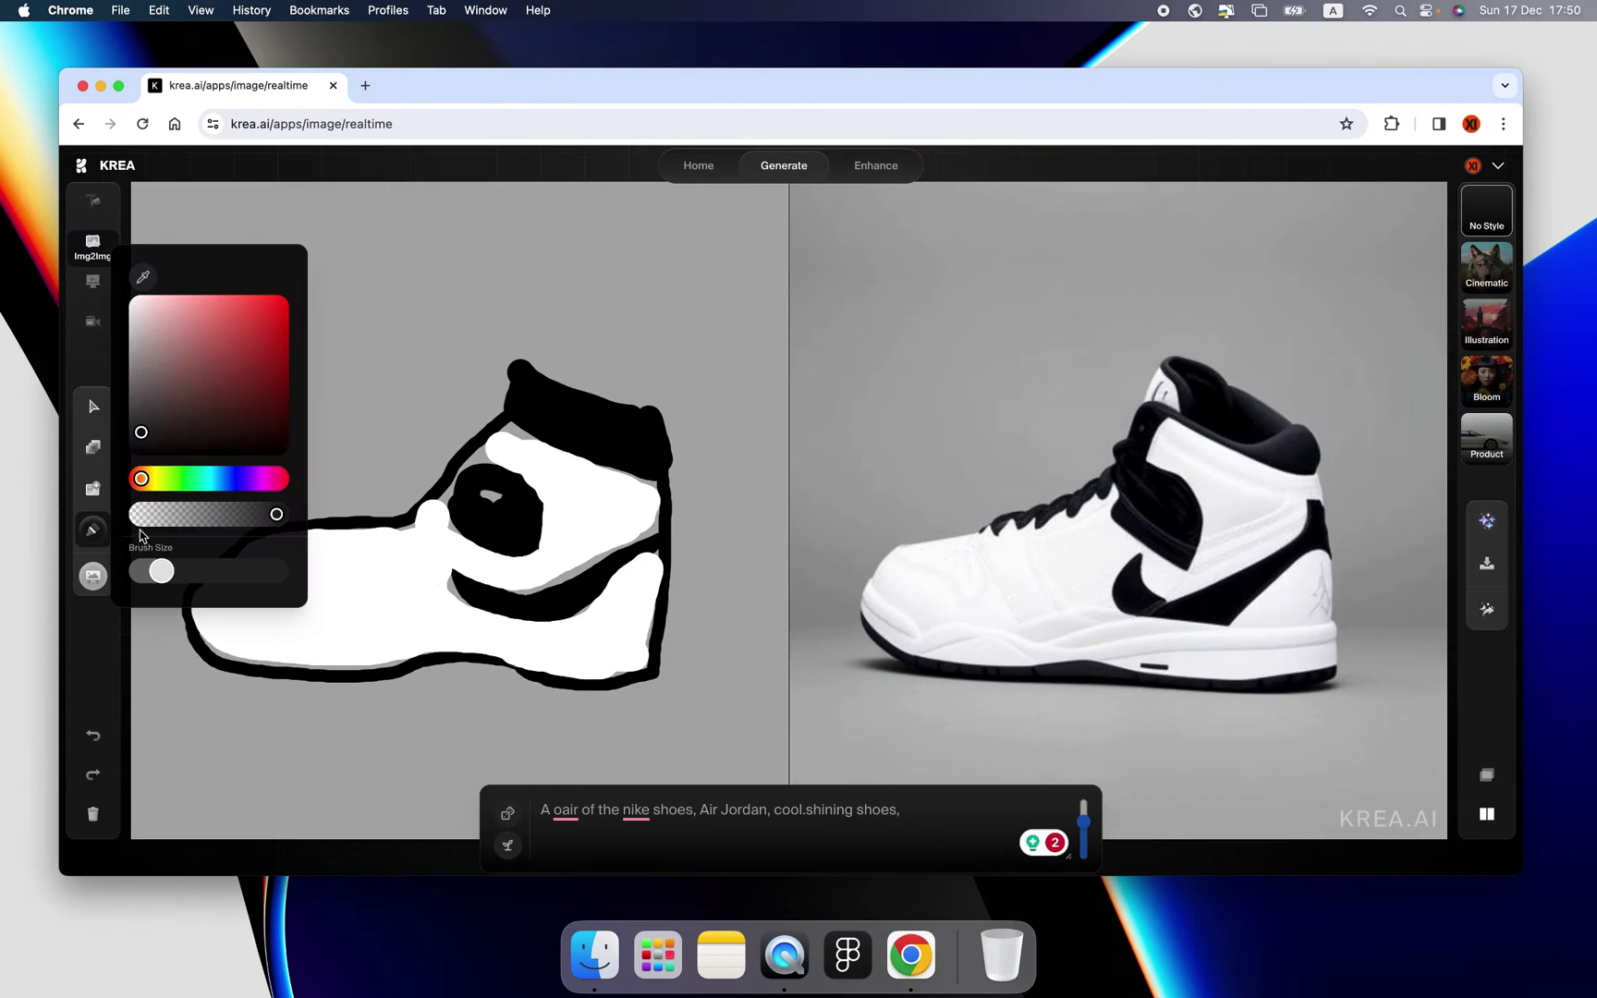
{"action": "mouse_move", "coordinate": [148, 565]}
{"action": "left_mouse_down"}
{"action": "mouse_move", "coordinate": [185, 567]}
{"action": "mouse_move", "coordinate": [153, 571]}
{"action": "left_mouse_up"}
{"action": "left_click", "coordinate": [93, 529]}
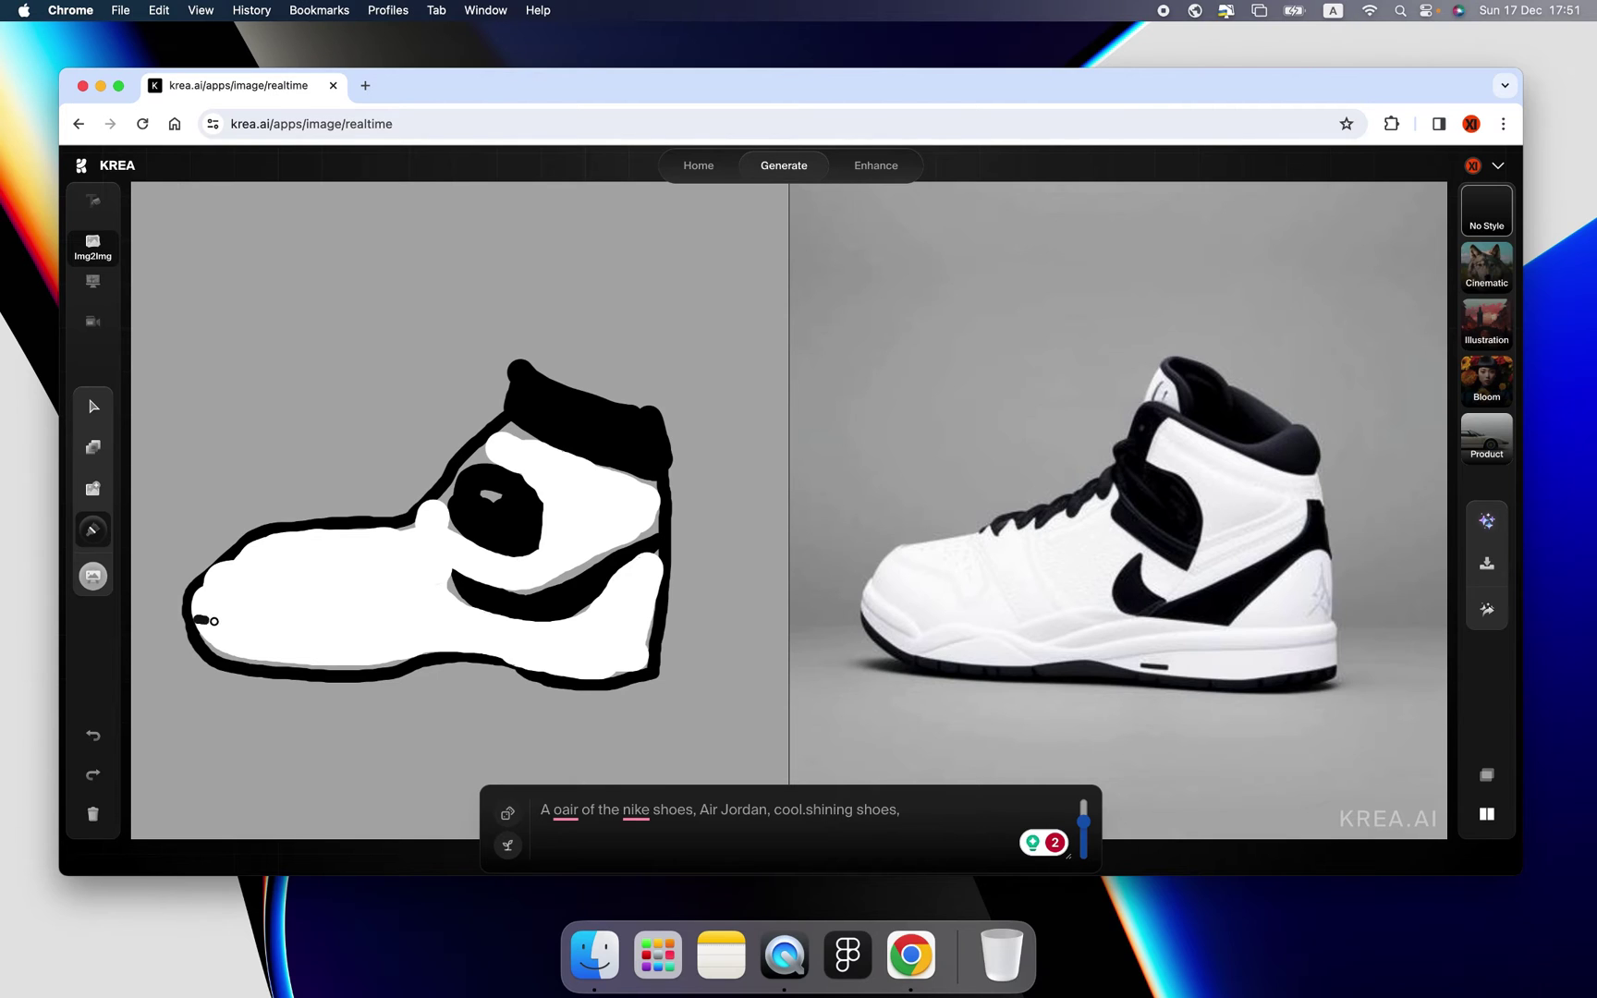
{"action": "mouse_move", "coordinate": [214, 621]}
{"action": "left_mouse_down"}
{"action": "mouse_move", "coordinate": [268, 638]}
{"action": "mouse_move", "coordinate": [445, 615]}
{"action": "mouse_move", "coordinate": [639, 643]}
{"action": "left_mouse_up"}
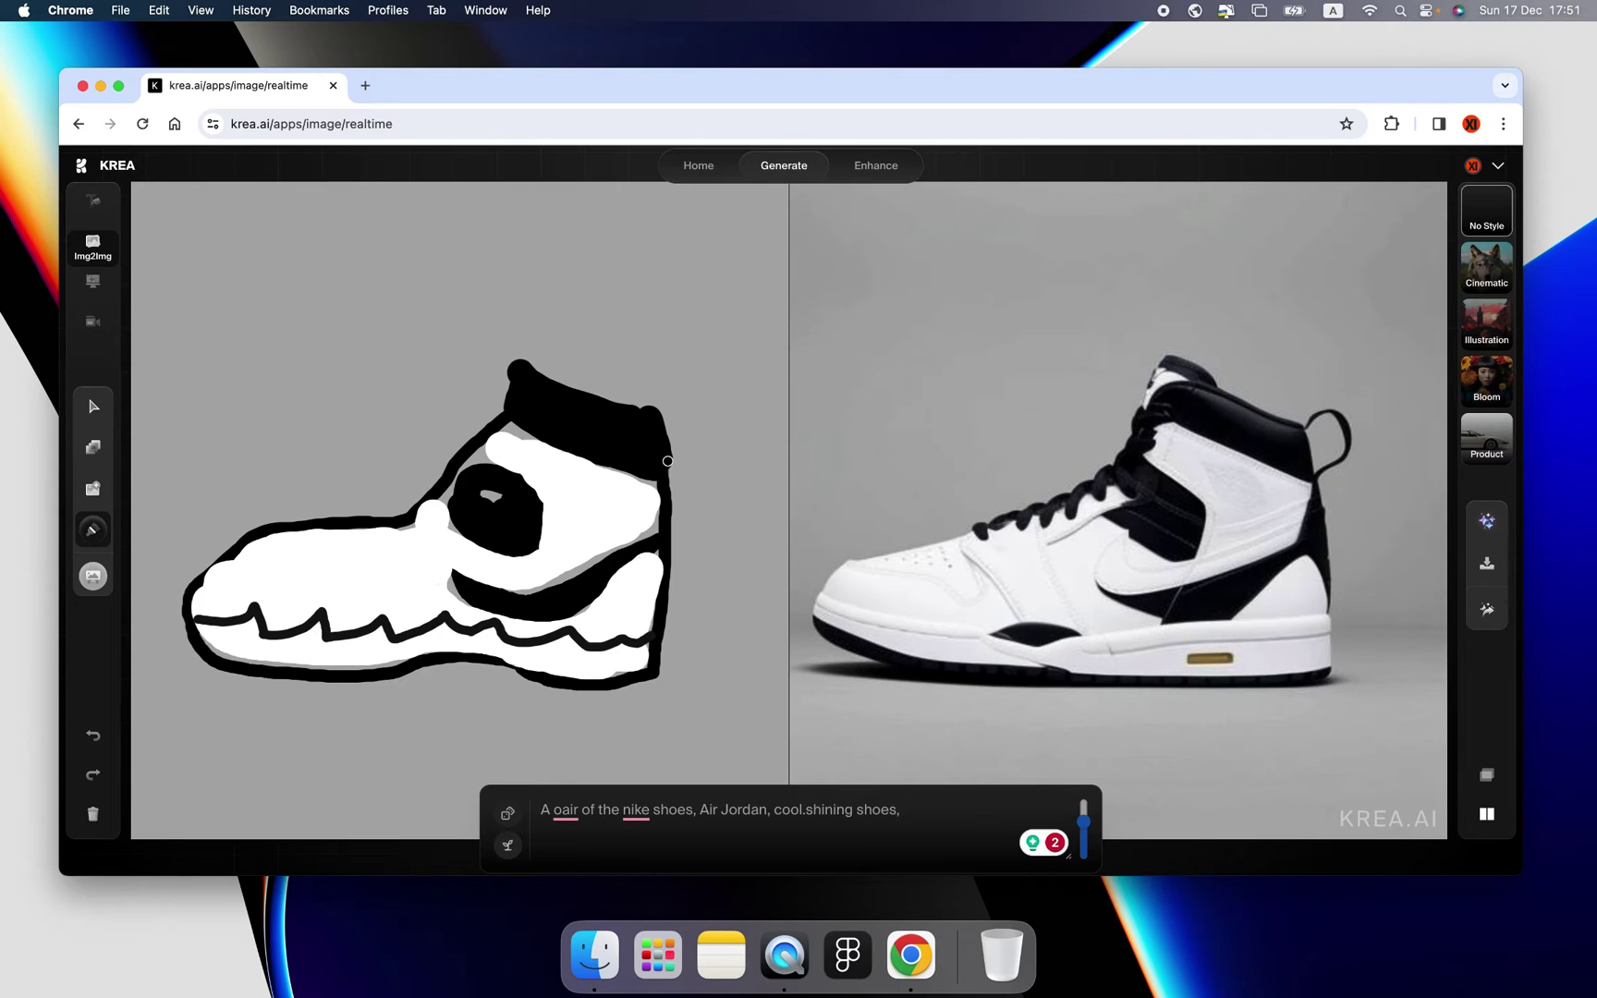
{"action": "left_click_drag", "start_coordinate": [705, 483], "coordinate": [686, 526]}
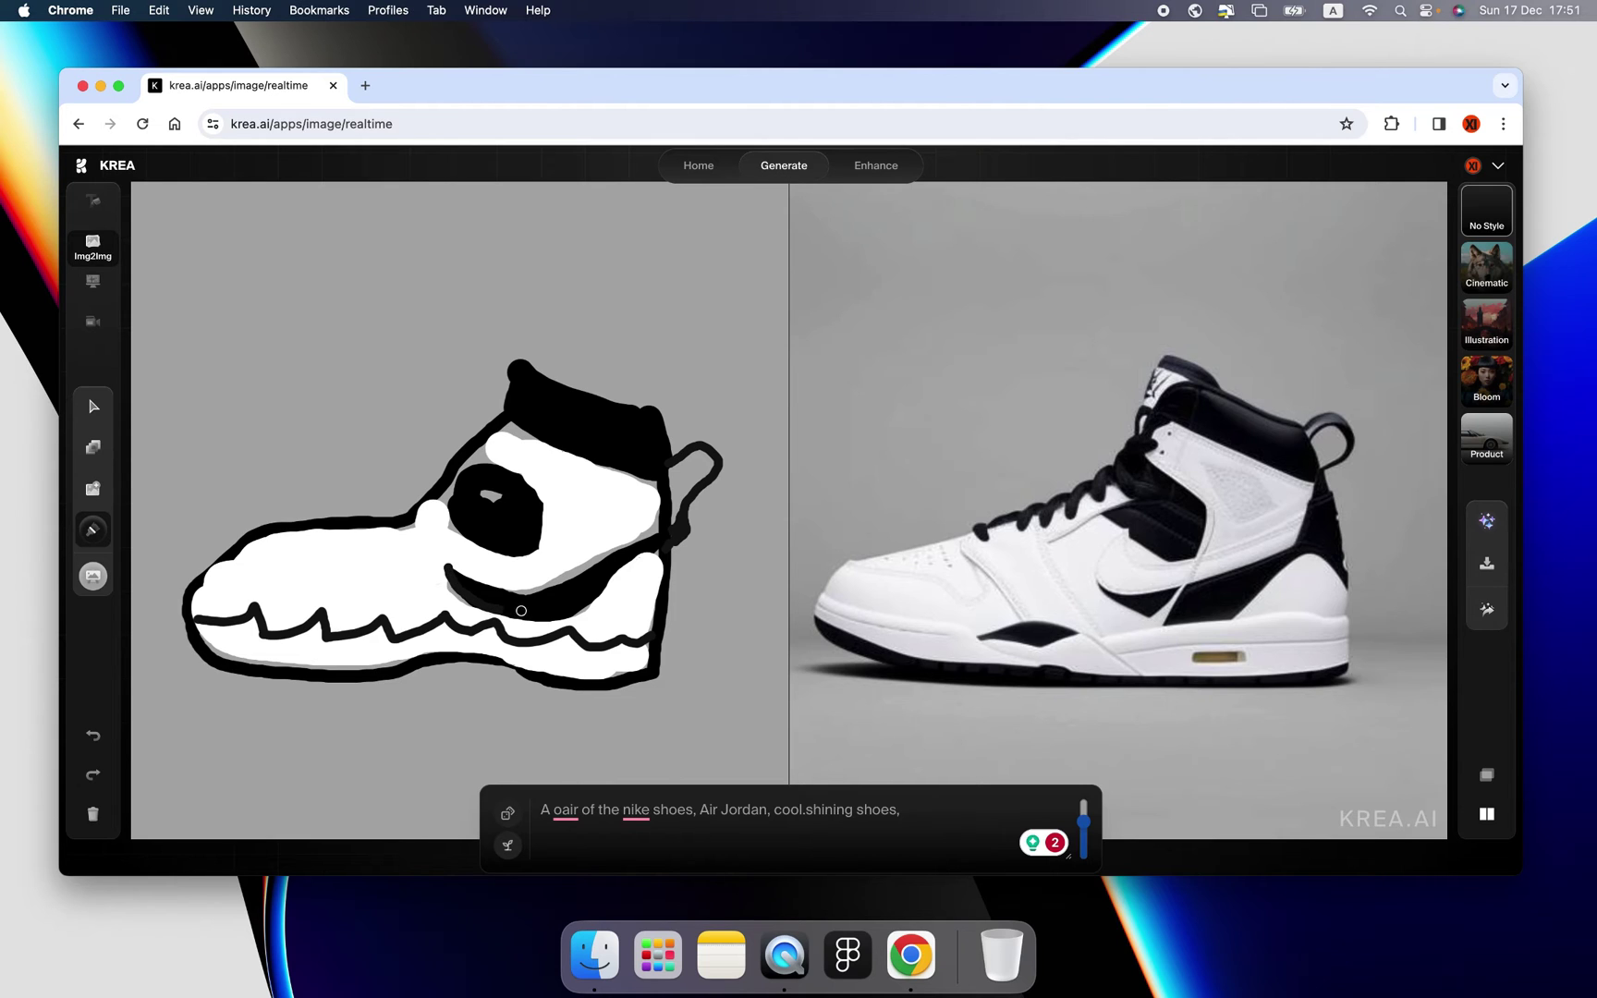
{"action": "mouse_move", "coordinate": [457, 564]}
{"action": "left_mouse_down"}
{"action": "mouse_move", "coordinate": [495, 589]}
{"action": "mouse_move", "coordinate": [554, 582]}
{"action": "mouse_move", "coordinate": [652, 532]}
{"action": "mouse_move", "coordinate": [570, 608]}
{"action": "left_mouse_up"}
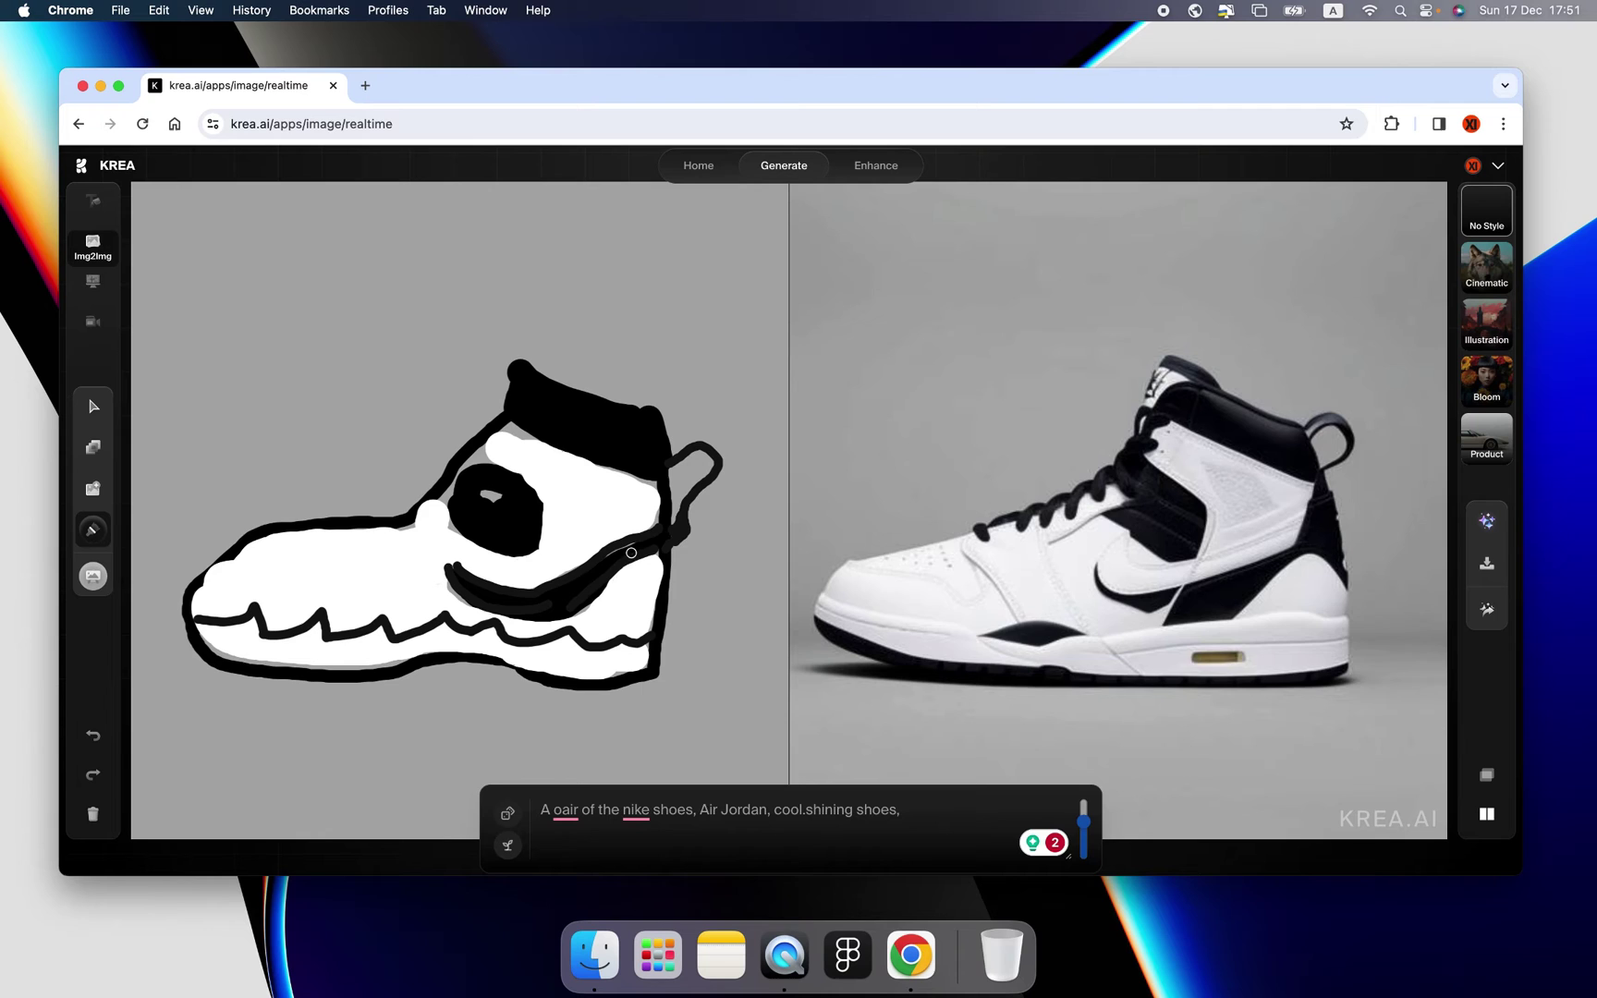
Change the canvas background colour to light grey.
{"action": "left_click", "coordinate": [92, 575]}
{"action": "left_click_drag", "start_coordinate": [277, 362], "coordinate": [356, 303]}
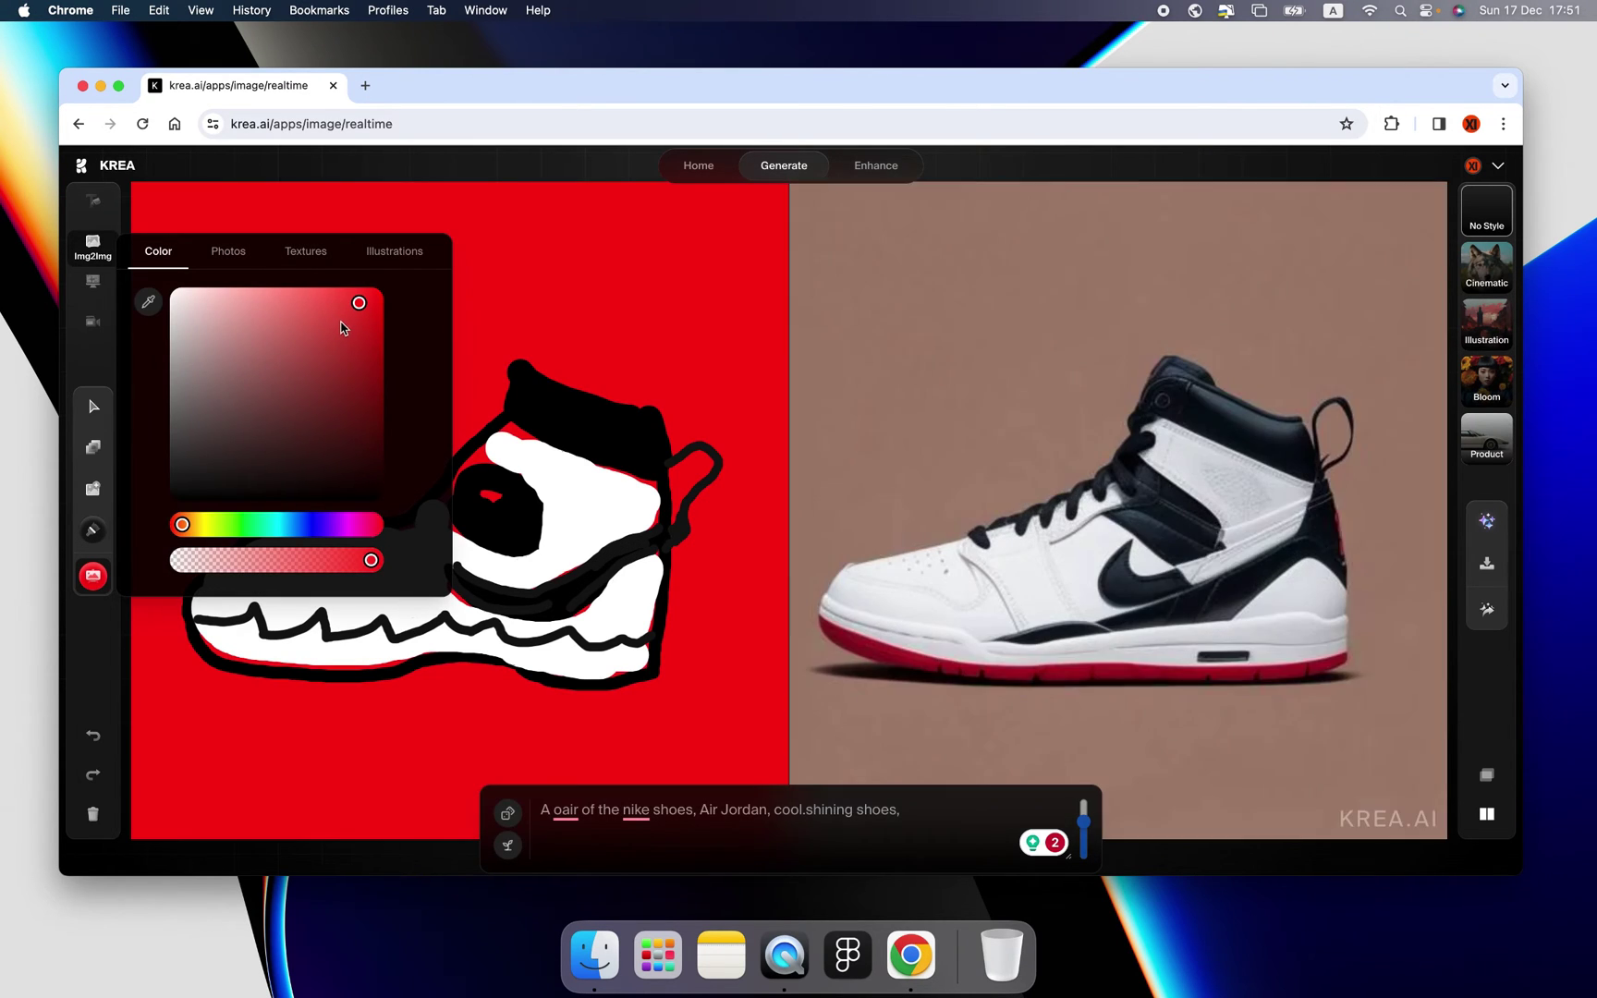
{"action": "left_click", "coordinate": [370, 307]}
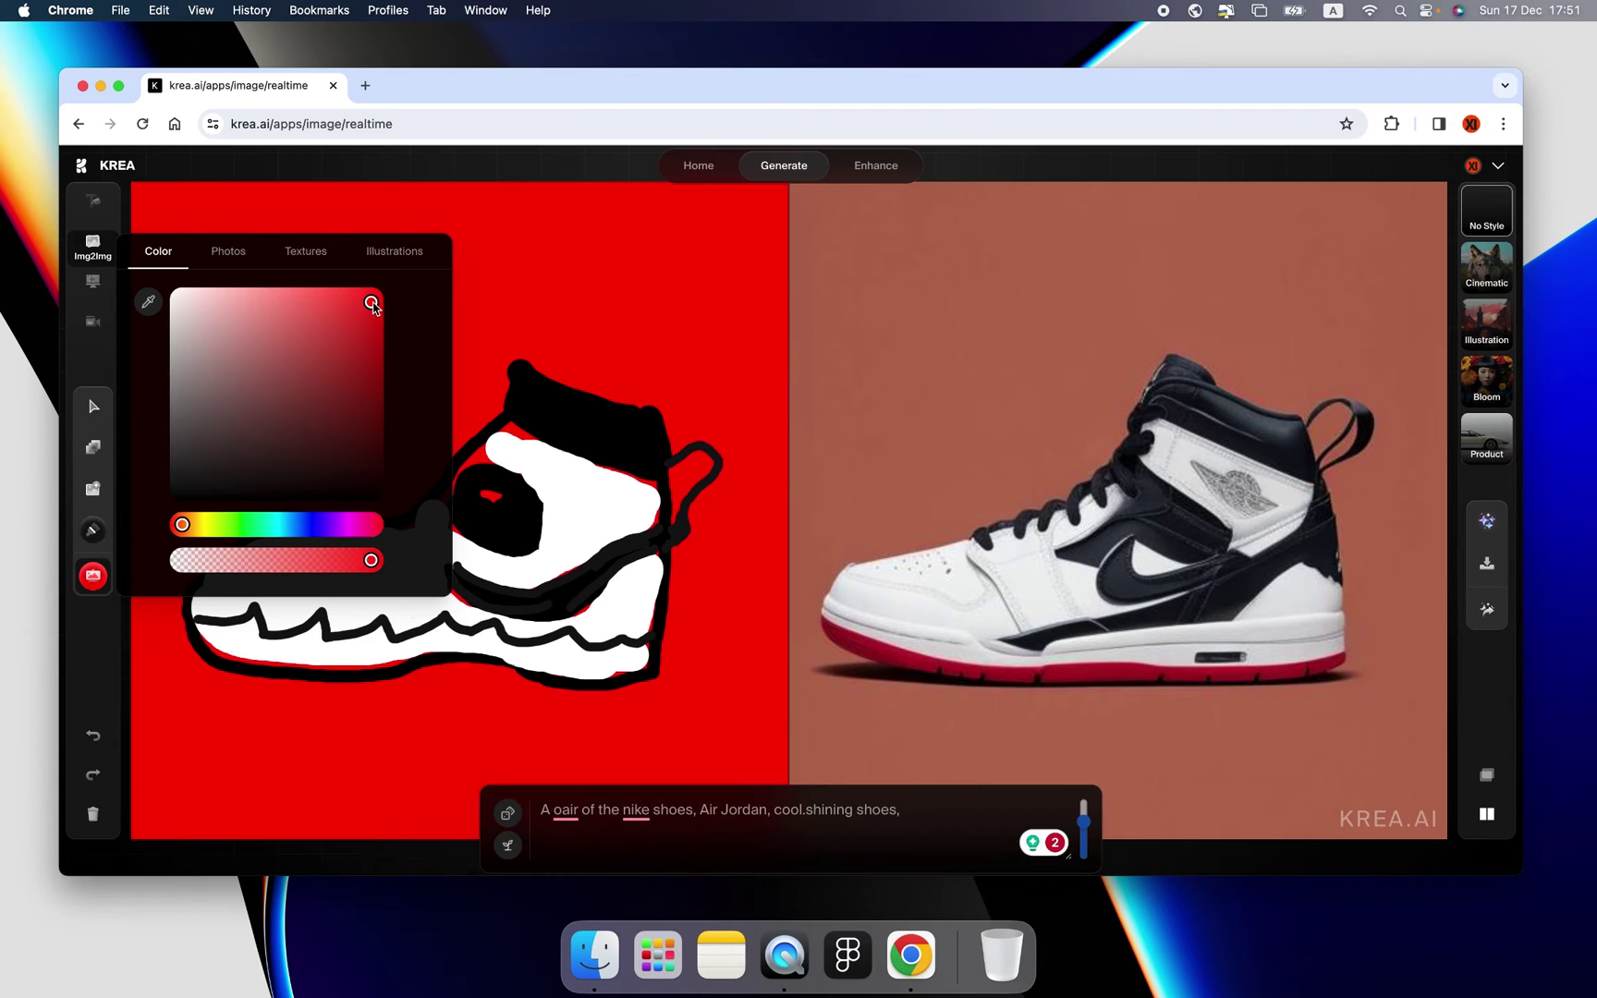
{"action": "left_click_drag", "start_coordinate": [372, 307], "coordinate": [162, 335]}
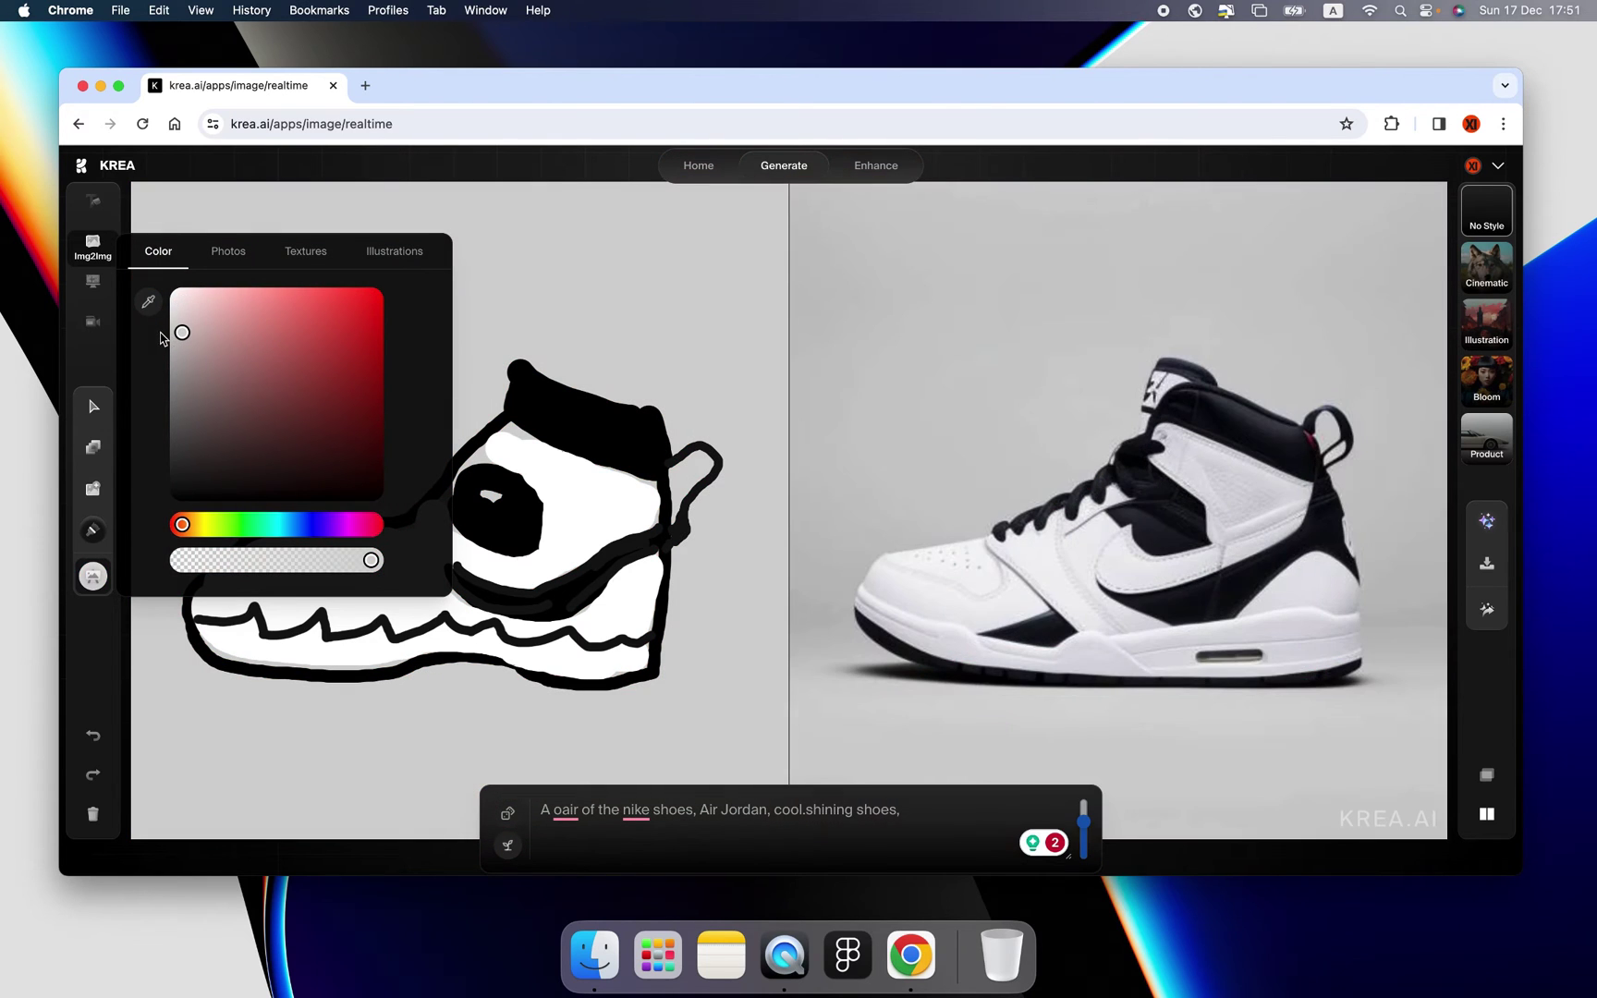
Paint a red collar band, red heel stripes and red toe X marks, and set AI strength to 0.65.
{"action": "left_click", "coordinate": [92, 529]}
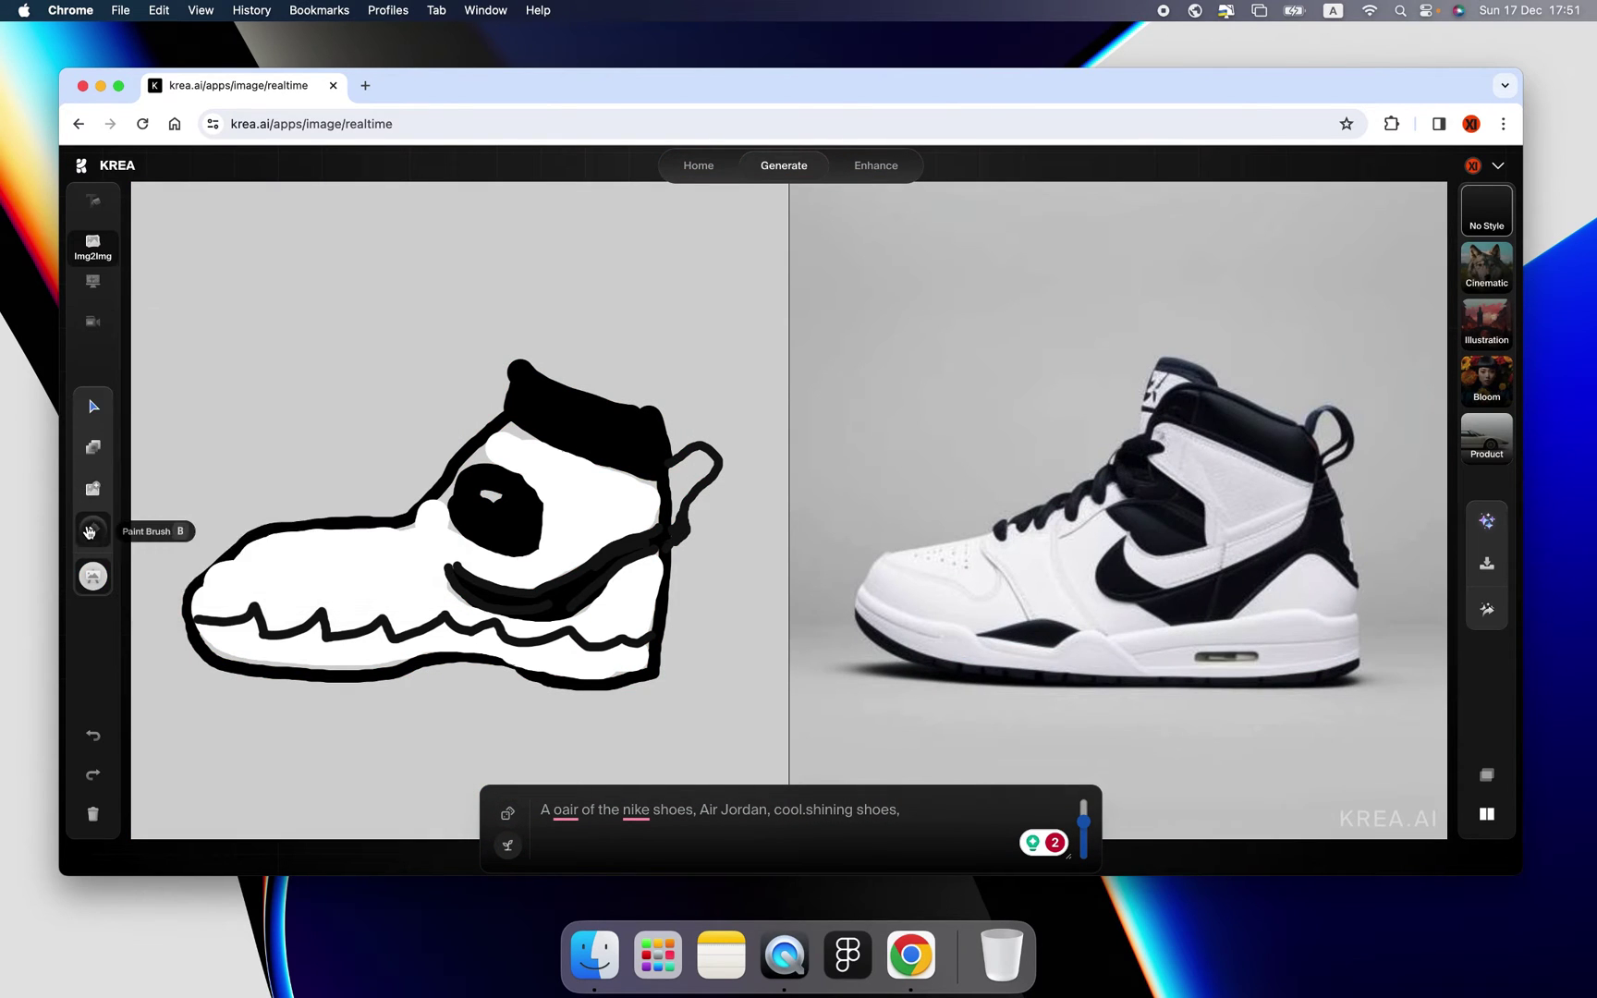
{"action": "left_click", "coordinate": [249, 357]}
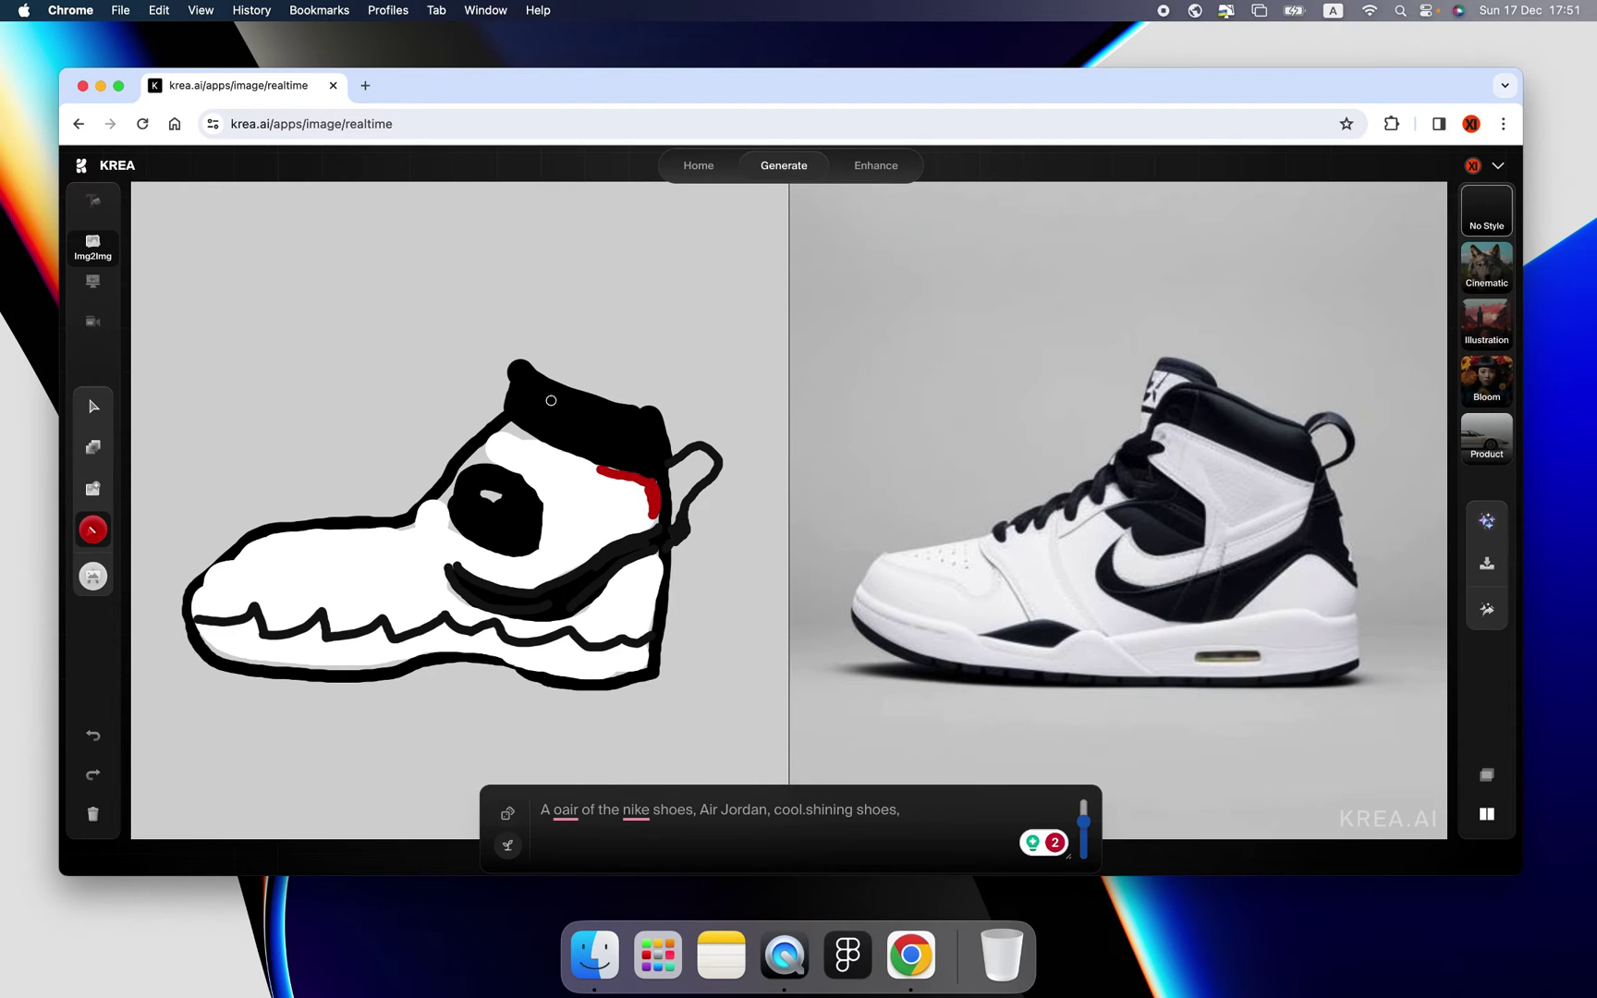
{"action": "left_click_drag", "start_coordinate": [525, 430], "coordinate": [650, 512]}
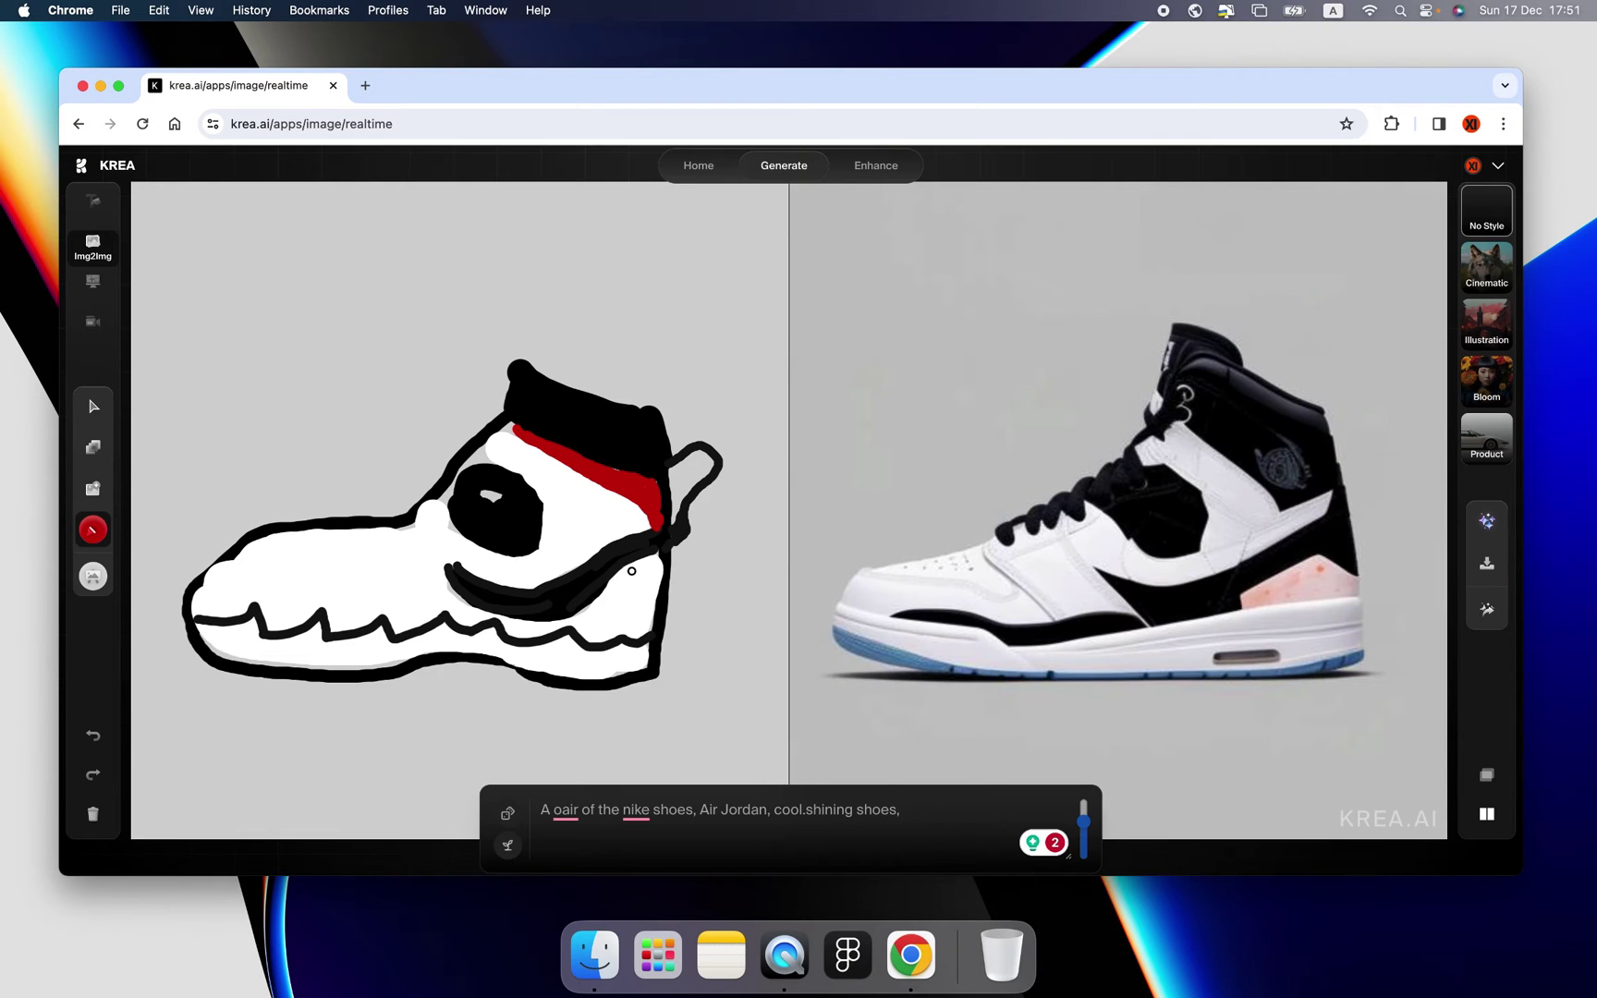
{"action": "left_click_drag", "start_coordinate": [646, 573], "coordinate": [617, 617]}
{"action": "left_click_drag", "start_coordinate": [625, 597], "coordinate": [588, 638]}
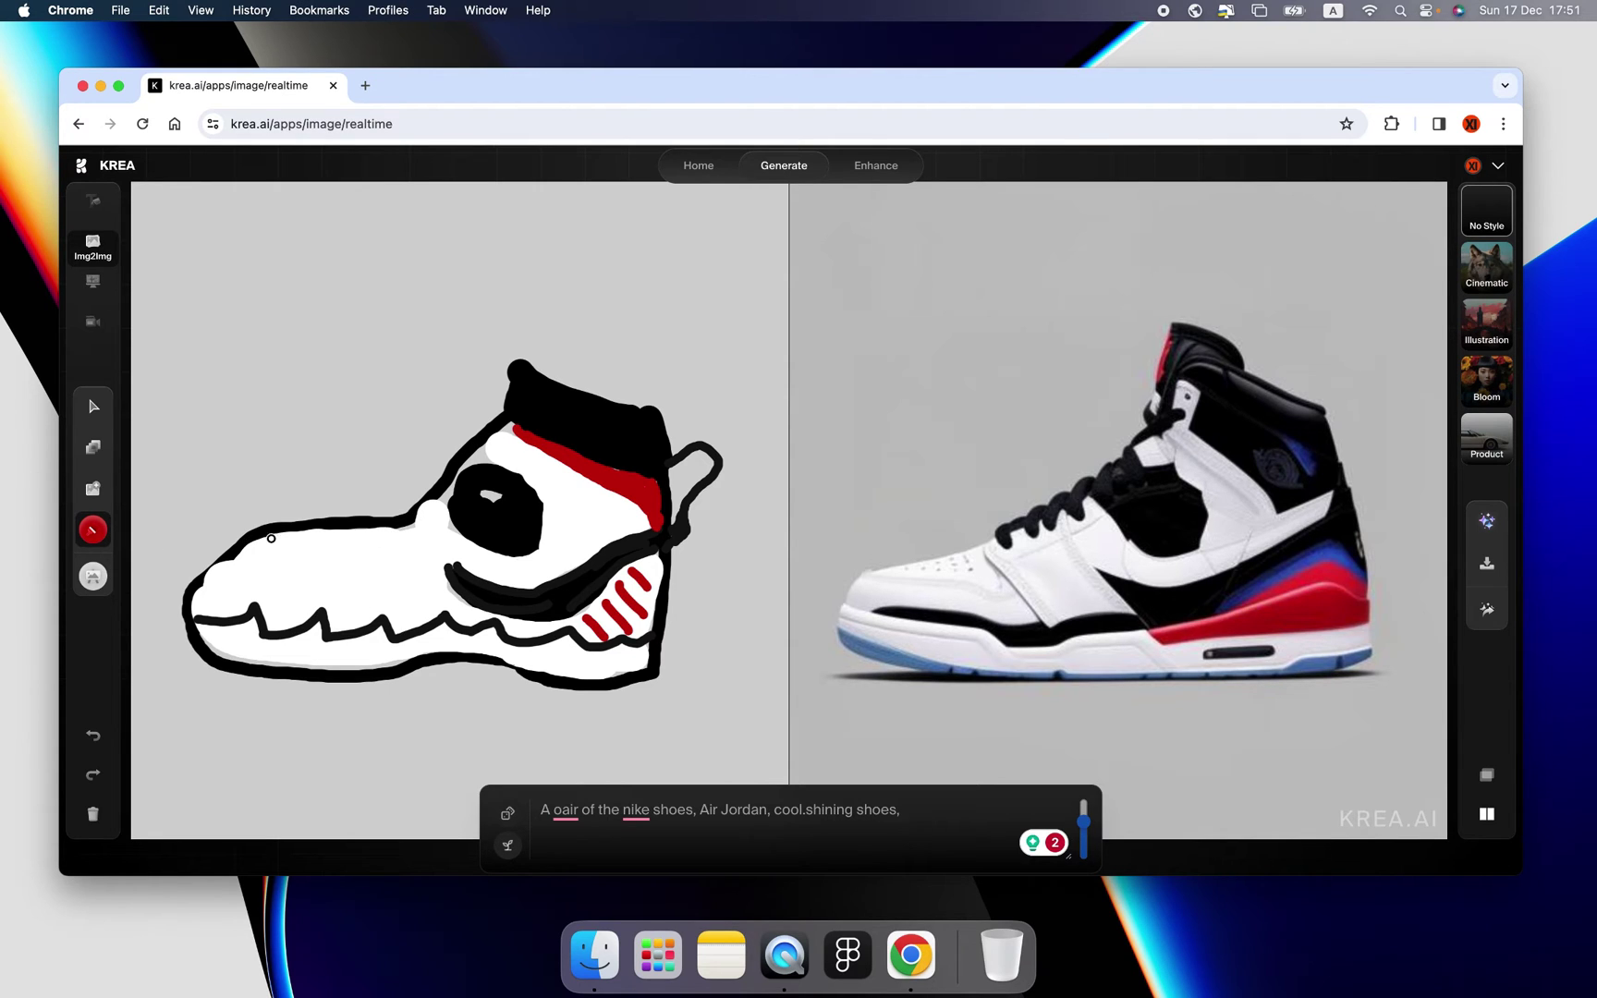
{"action": "mouse_move", "coordinate": [298, 524]}
{"action": "left_mouse_down"}
{"action": "mouse_move", "coordinate": [324, 556]}
{"action": "mouse_move", "coordinate": [305, 555]}
{"action": "mouse_move", "coordinate": [427, 542]}
{"action": "mouse_move", "coordinate": [407, 536]}
{"action": "left_mouse_up"}
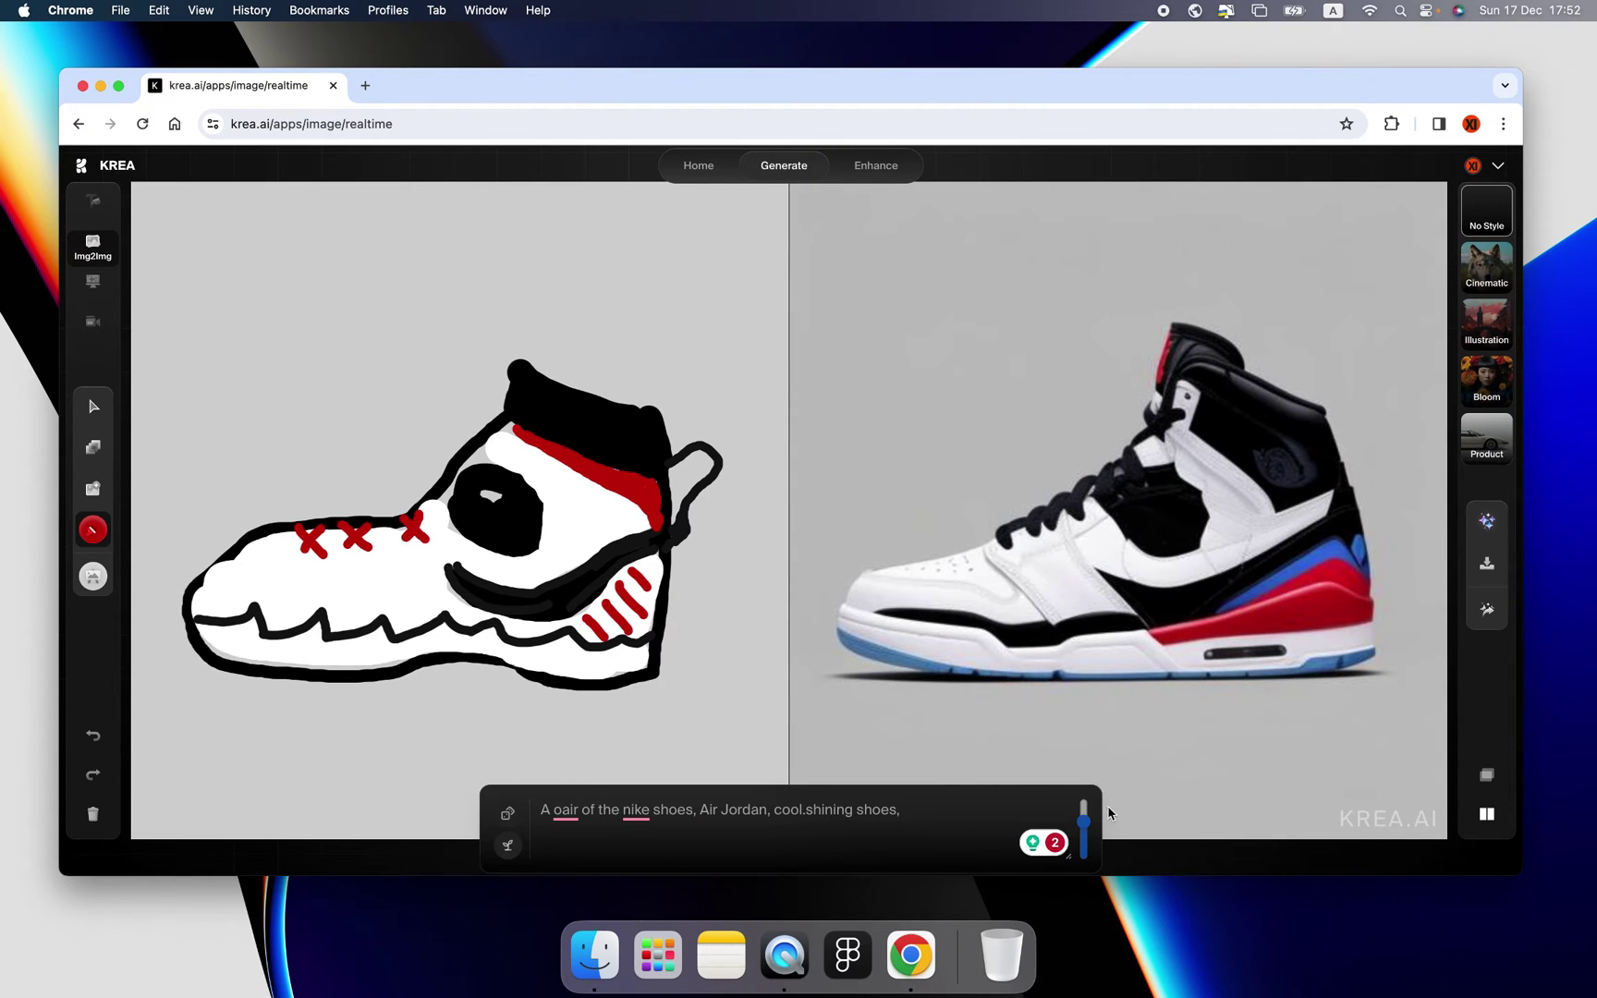
{"action": "left_click_drag", "start_coordinate": [1083, 821], "coordinate": [1081, 843]}
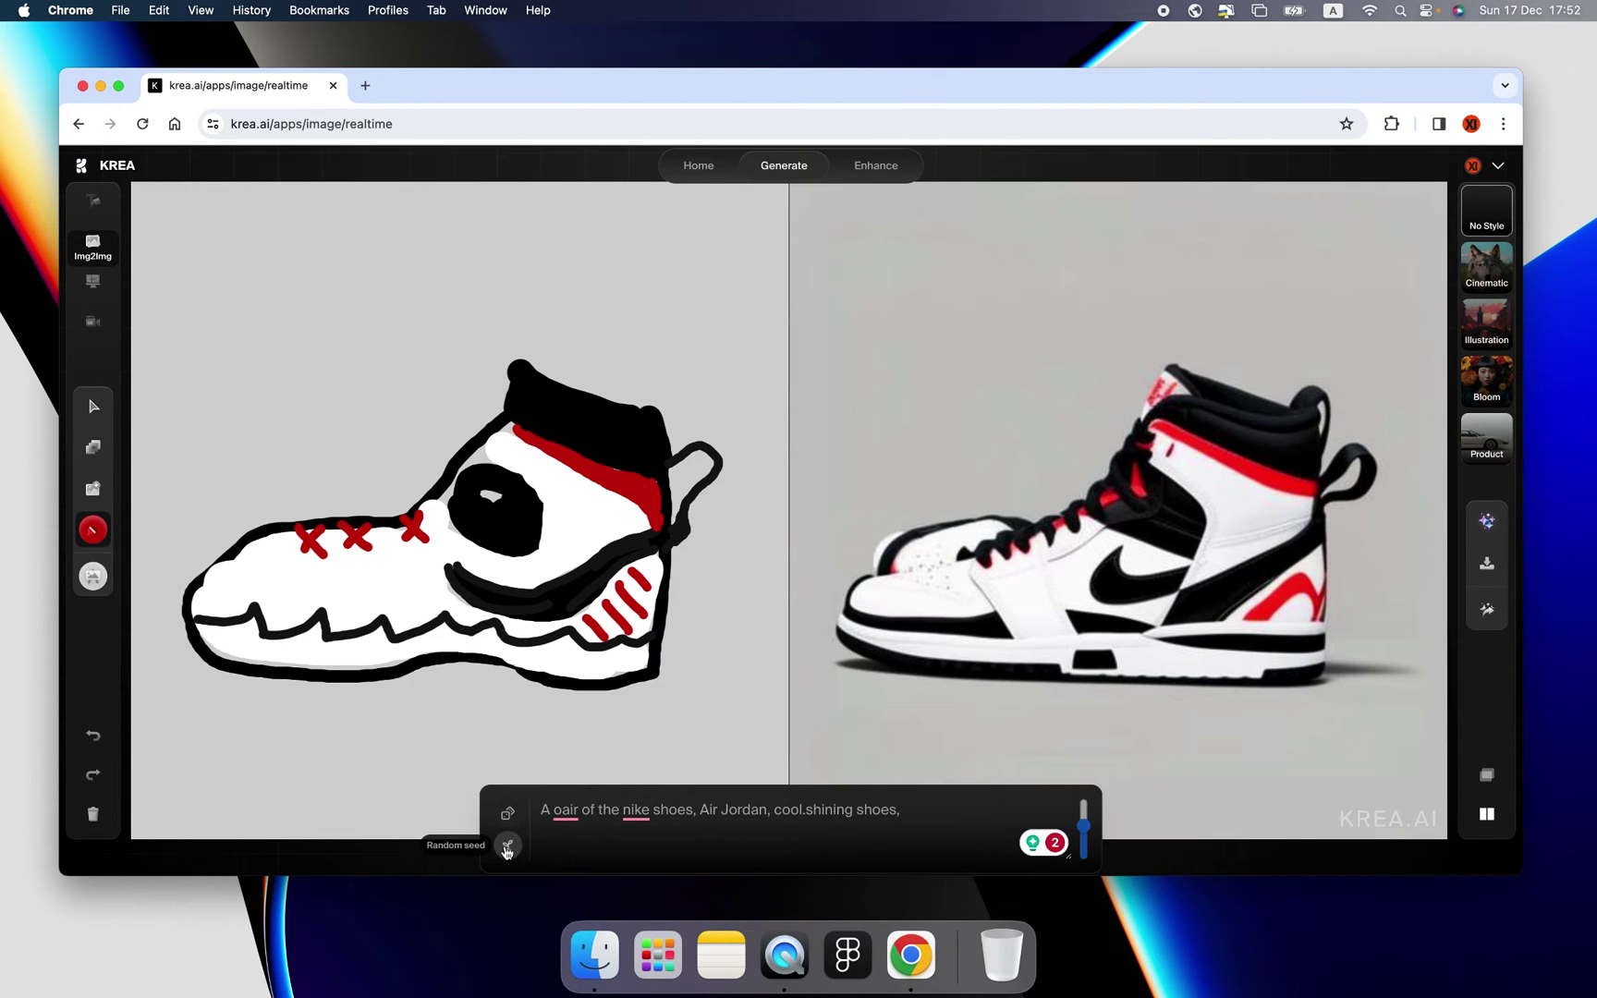
Adjust AI strength between 0.69 and 0.58 to land at 0.6, then run Quick Enhance.
{"action": "left_click", "coordinate": [1084, 825]}
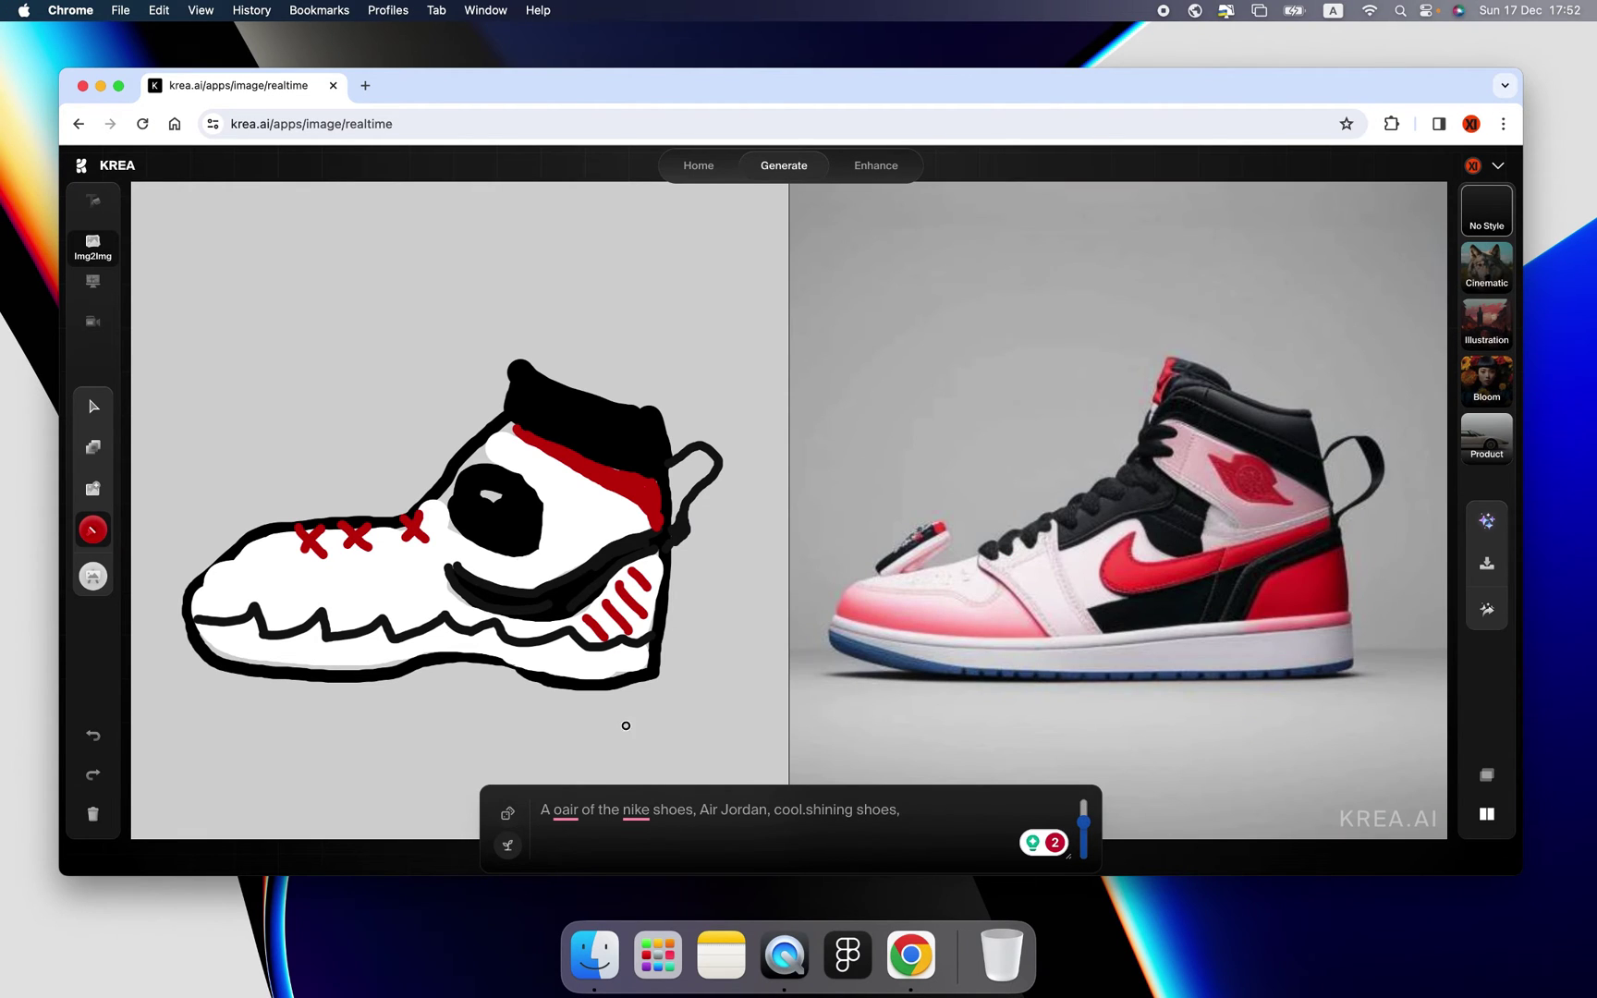
{"action": "left_click", "coordinate": [1084, 829]}
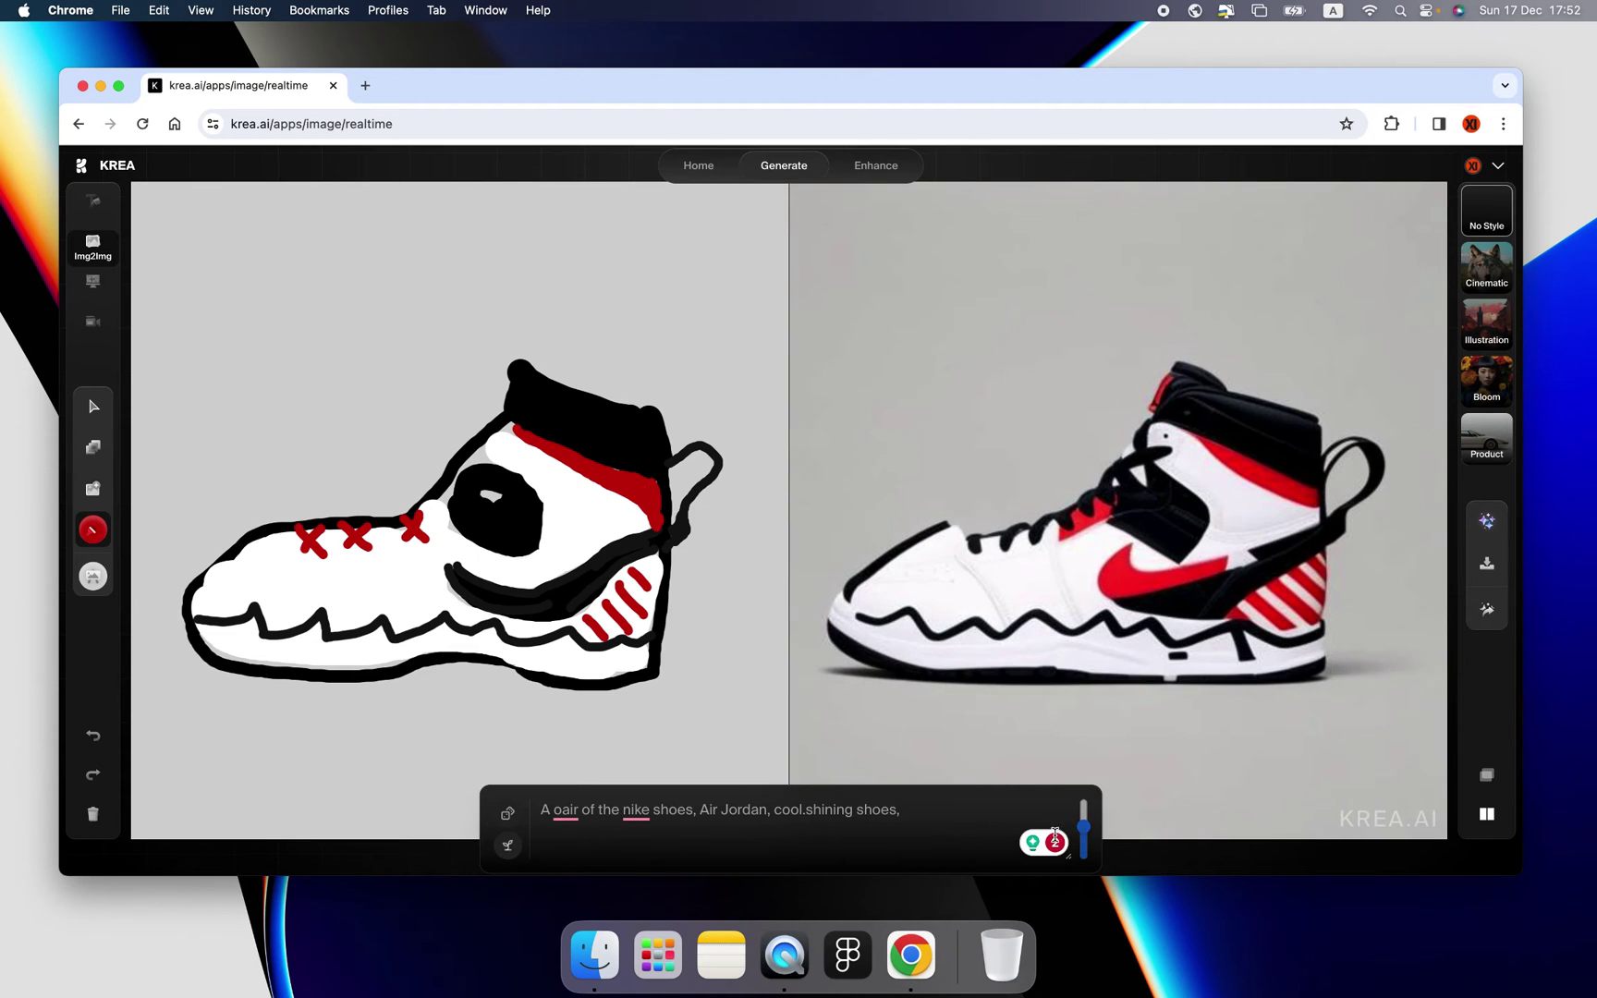
{"action": "left_click", "coordinate": [1081, 837]}
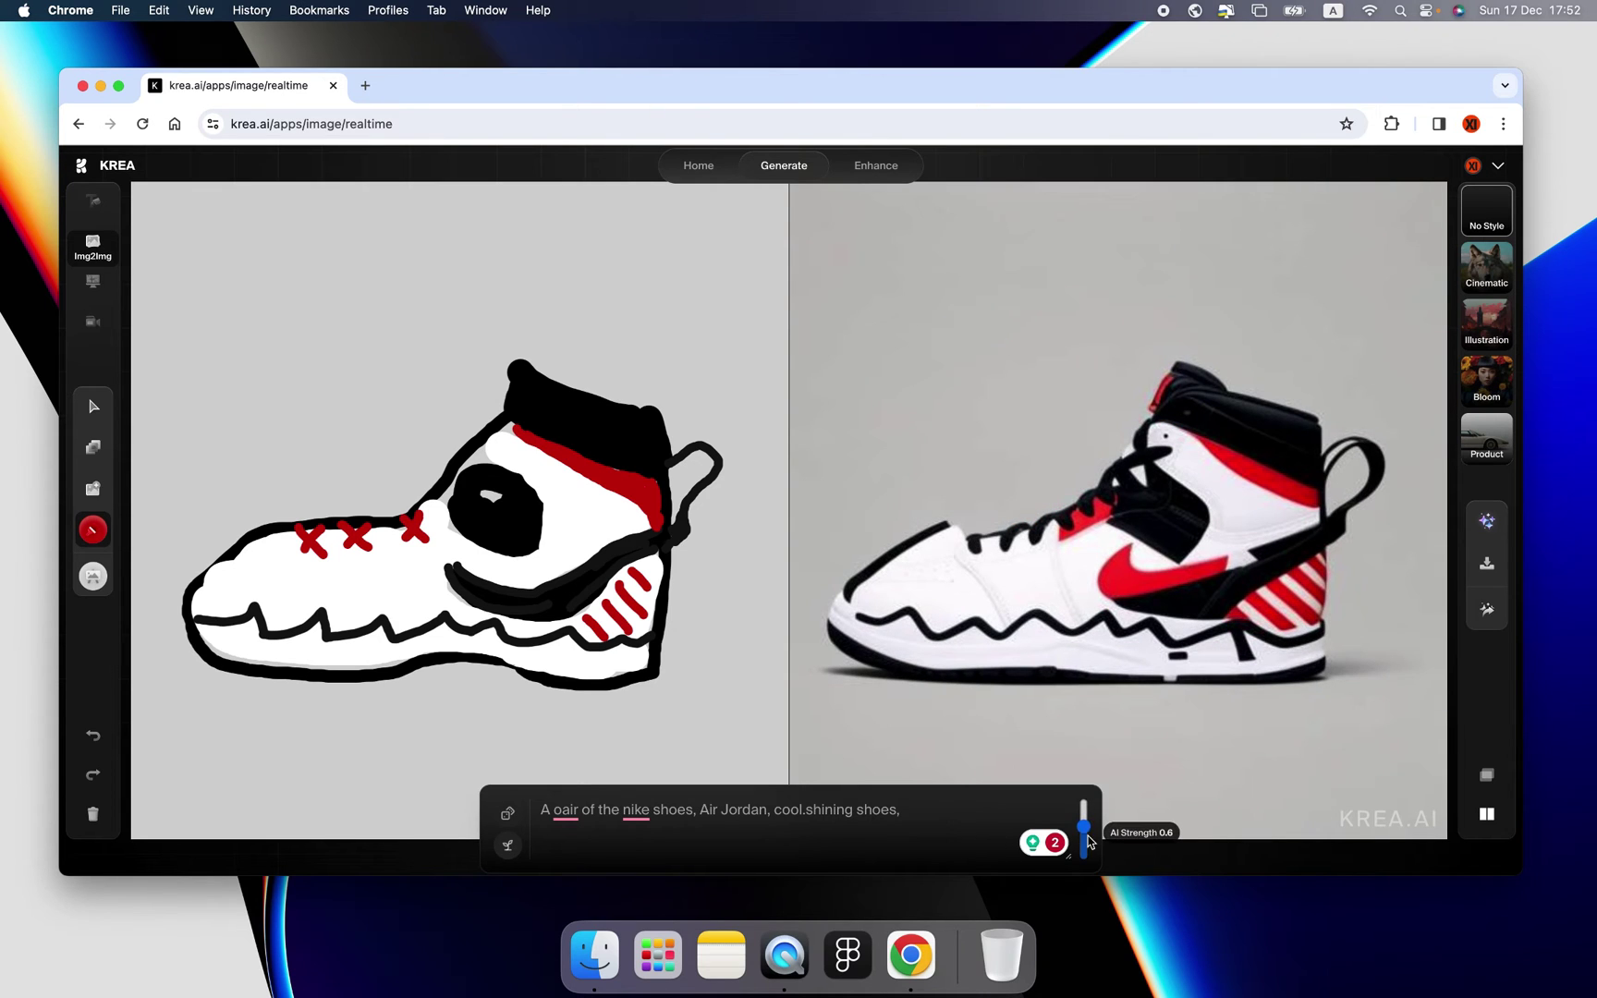
{"action": "left_click", "coordinate": [1087, 833]}
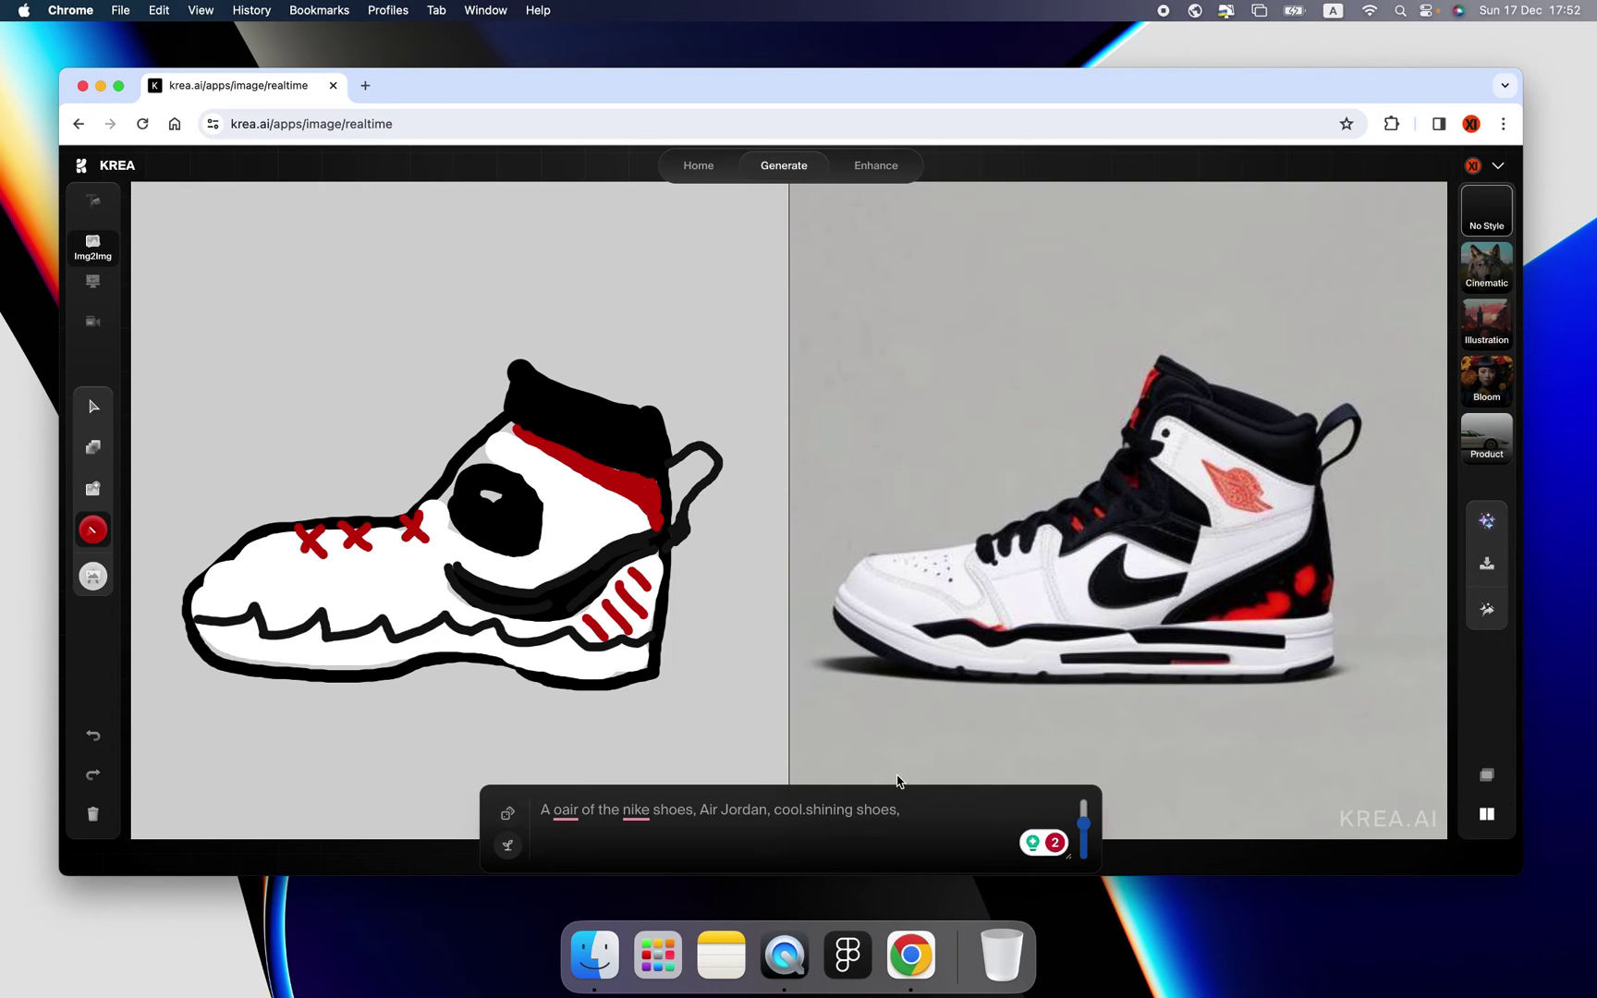
{"action": "left_click", "coordinate": [1431, 527]}
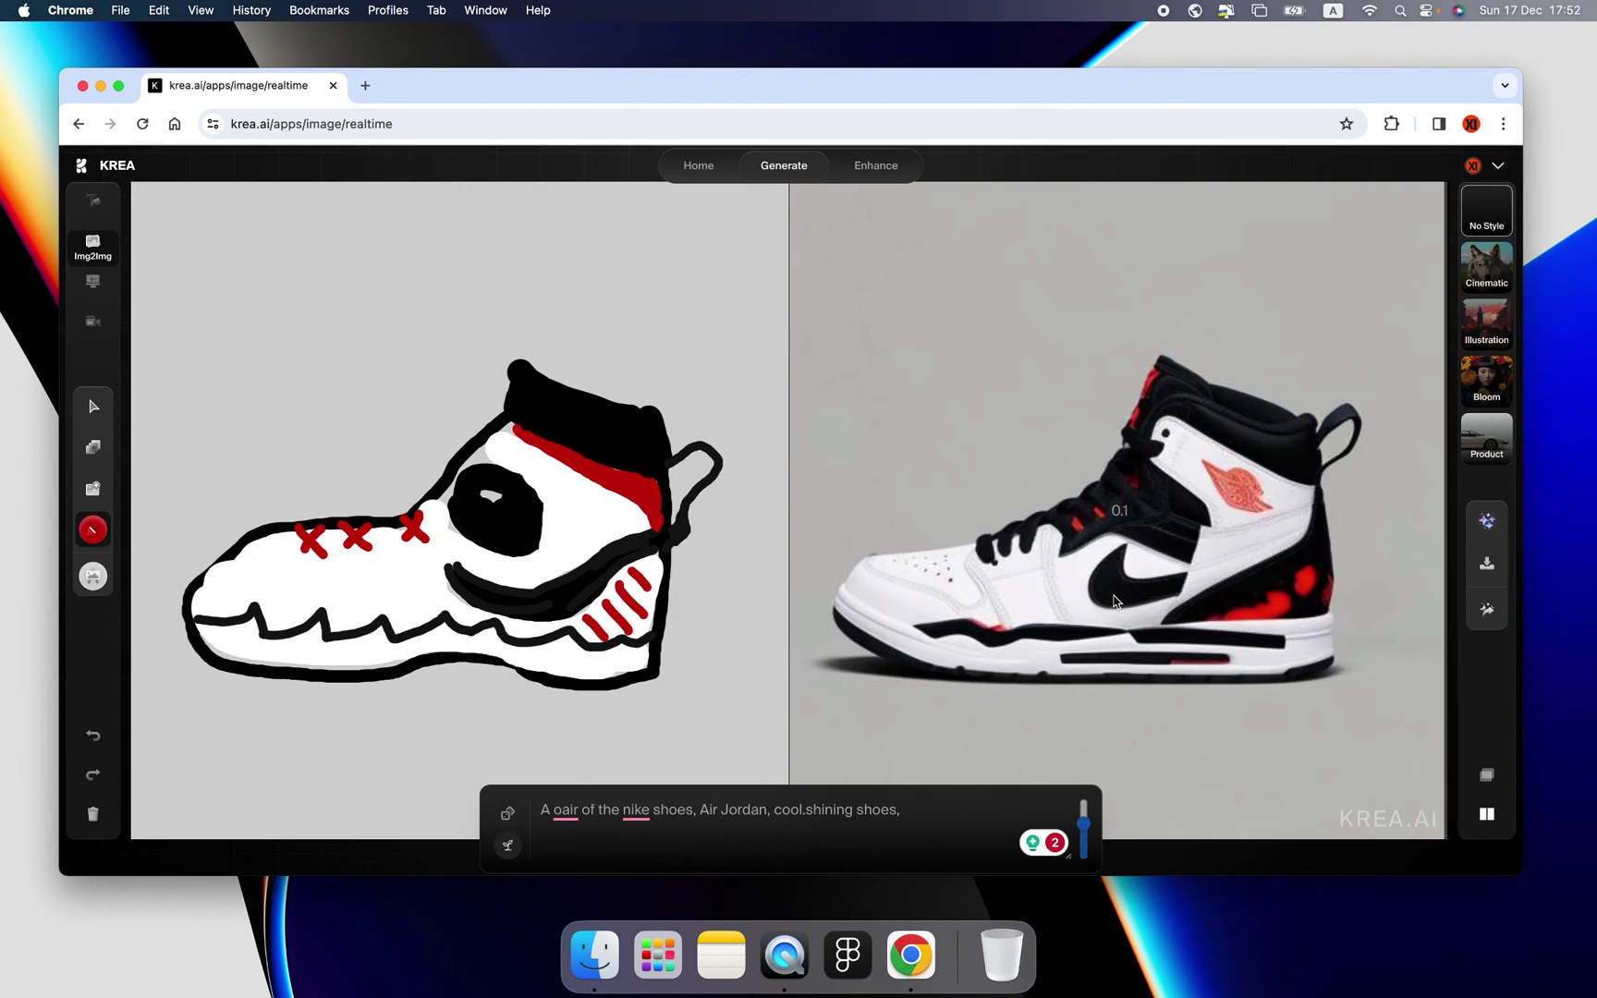
{"action": "right_click", "coordinate": [1112, 589]}
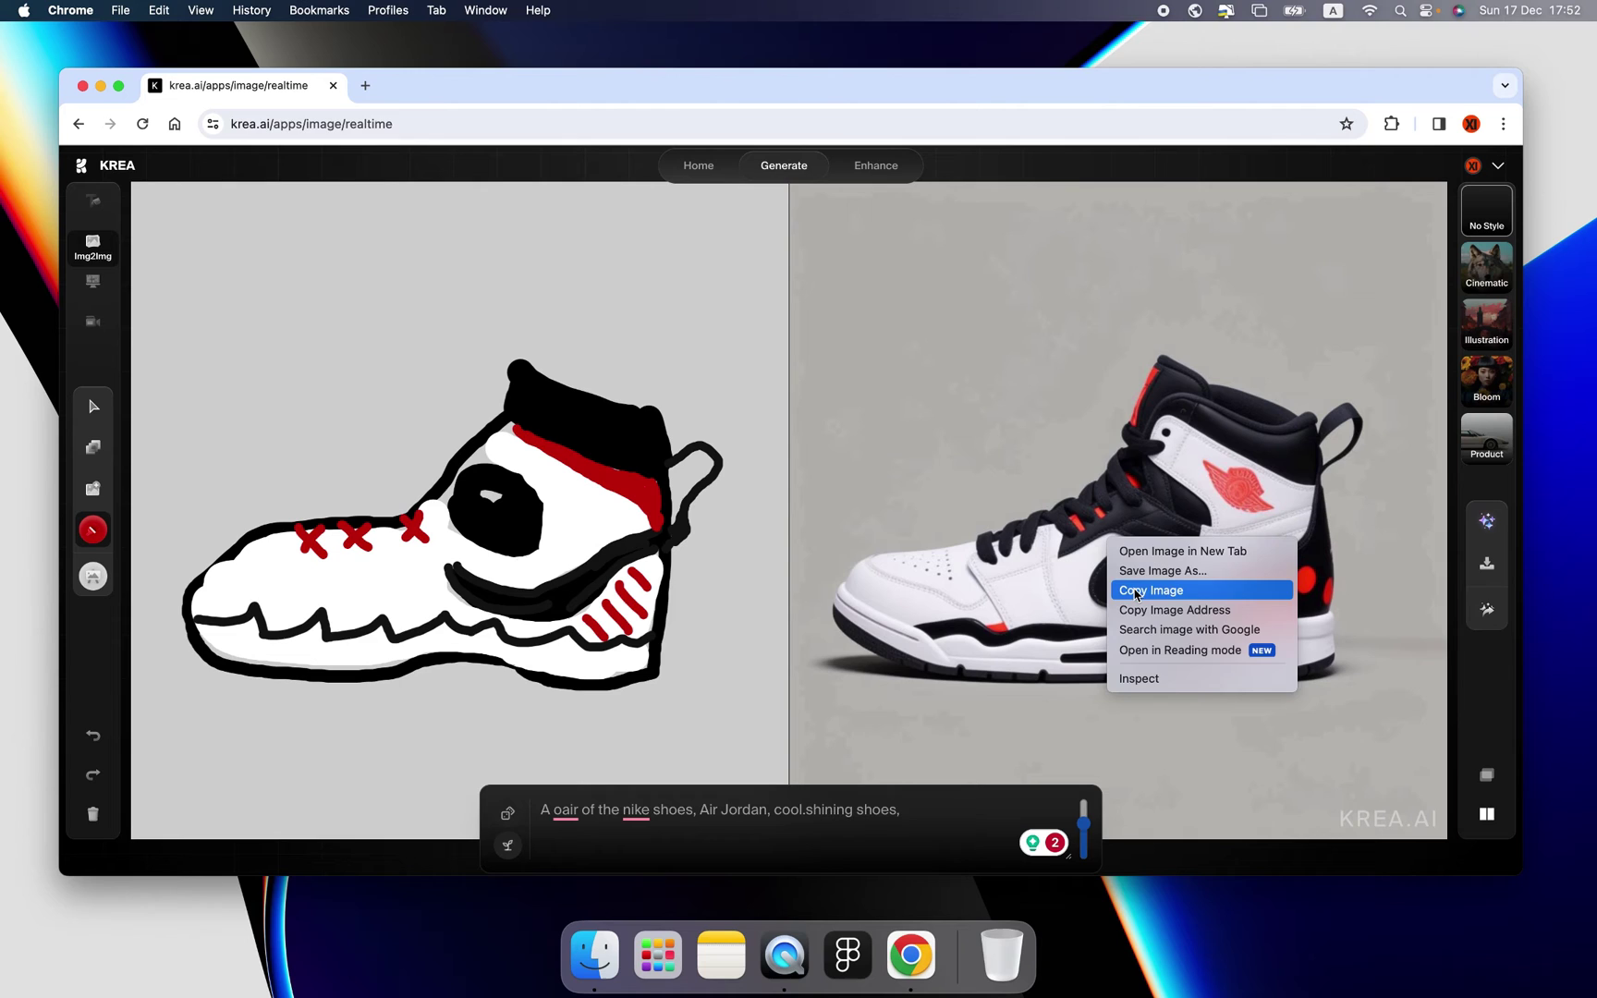
{"action": "left_click", "coordinate": [1137, 591]}
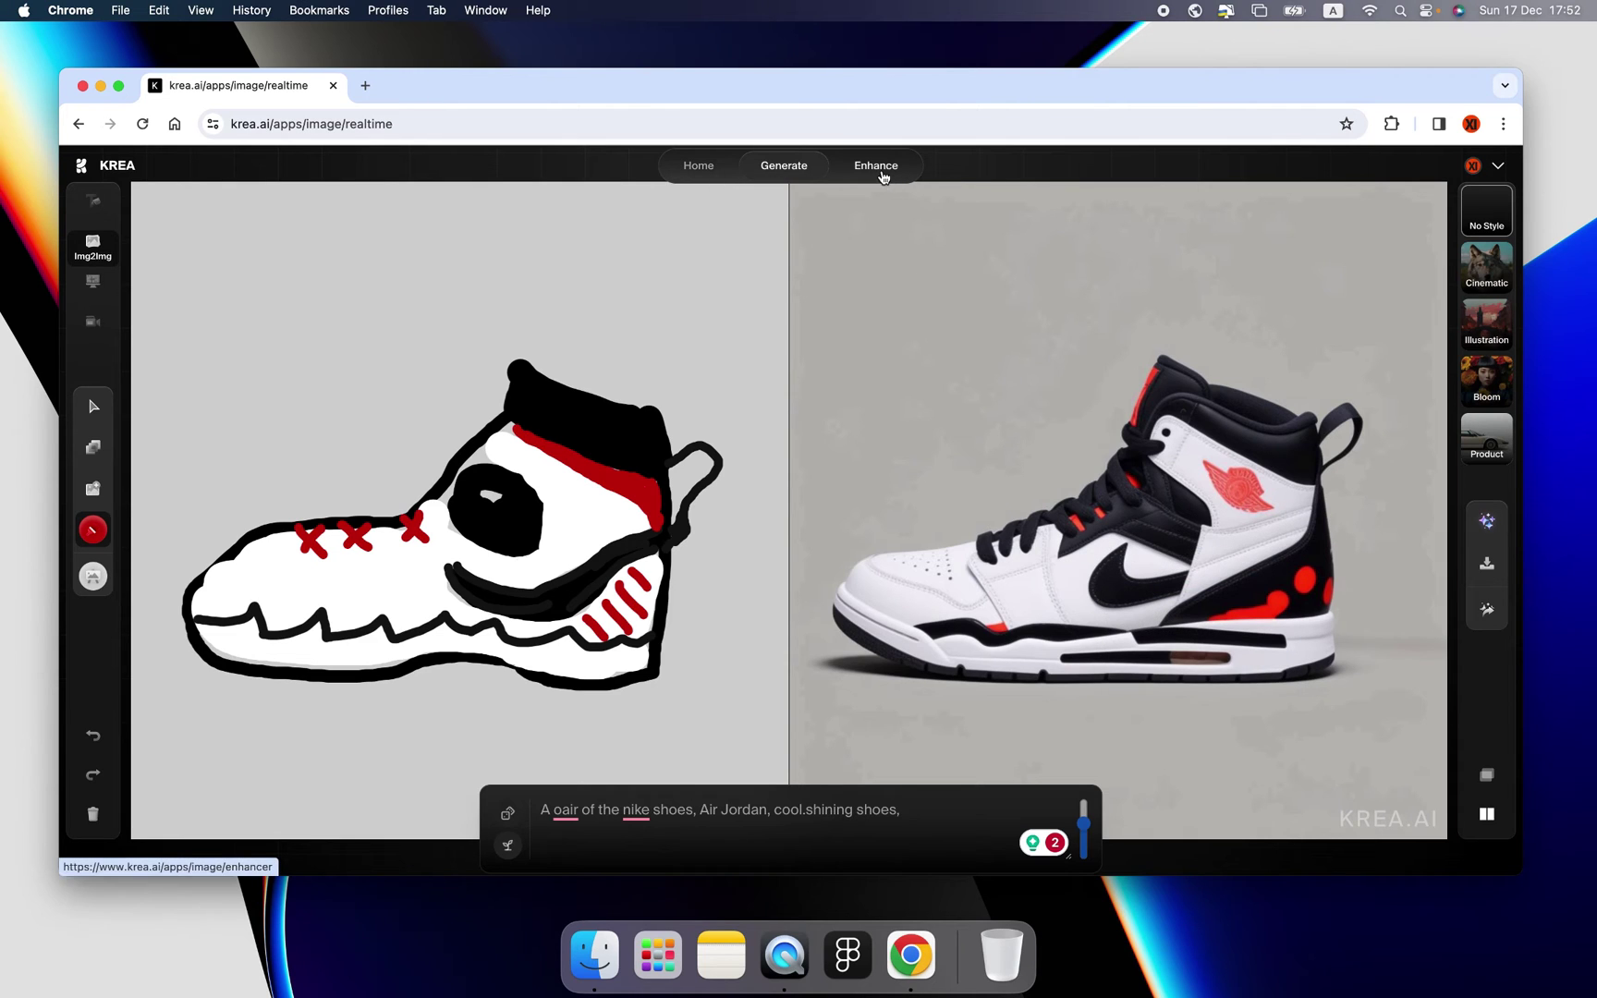
{"action": "left_click", "coordinate": [875, 166]}
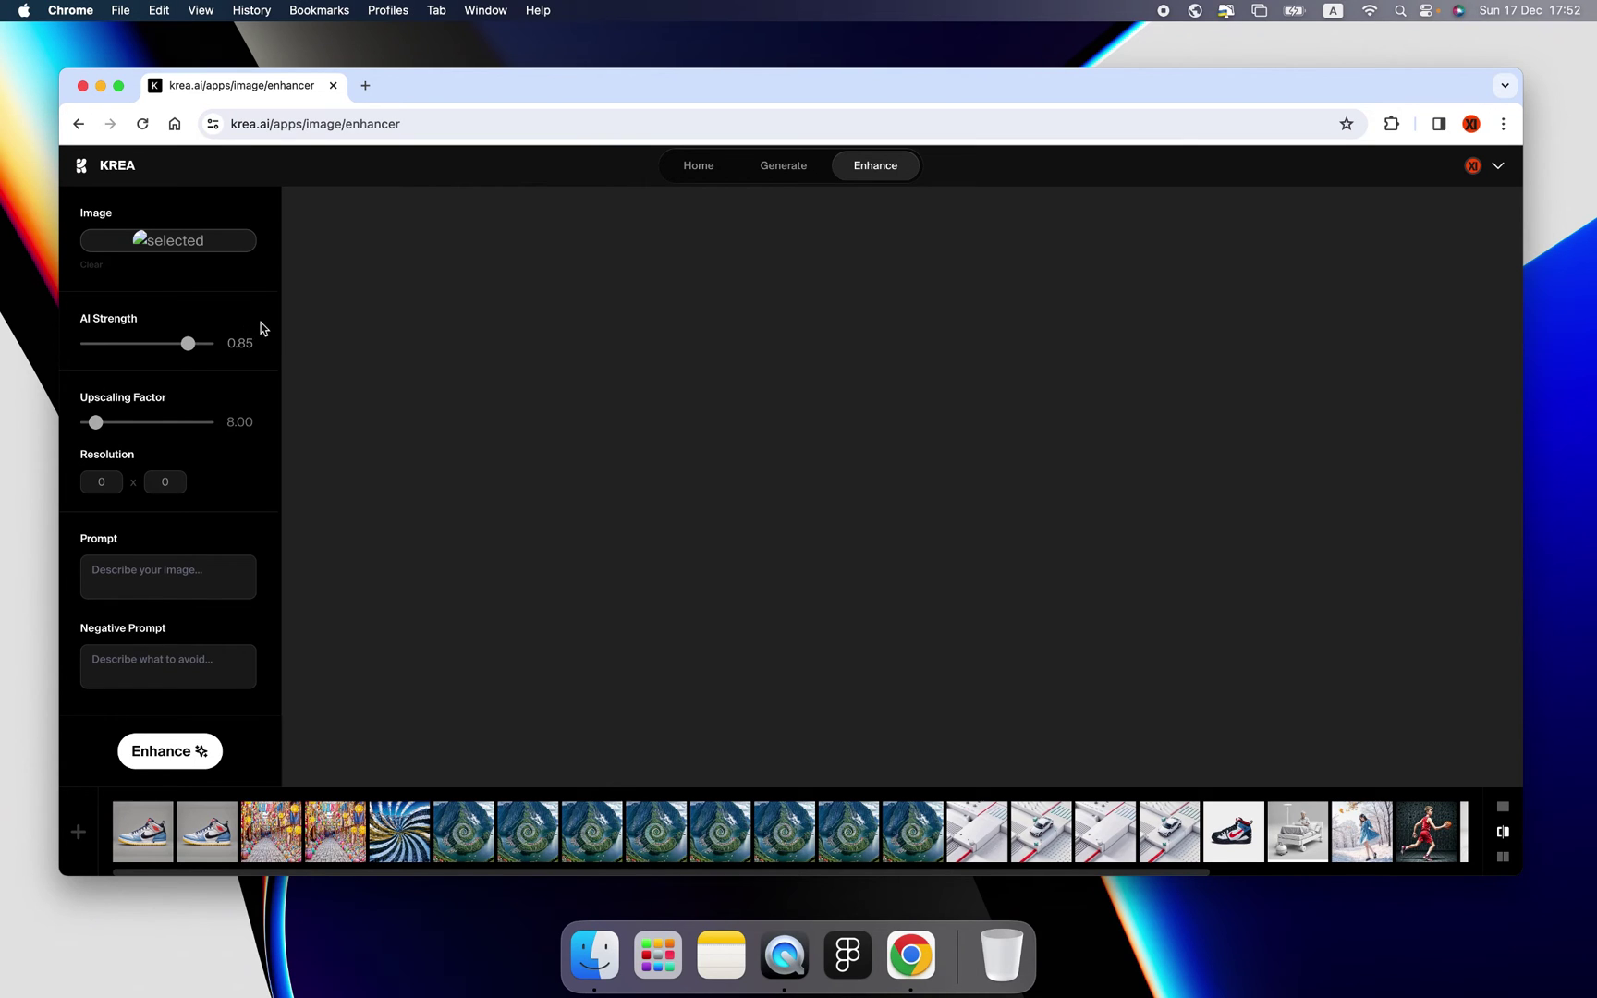
{"action": "left_click", "coordinate": [784, 167]}
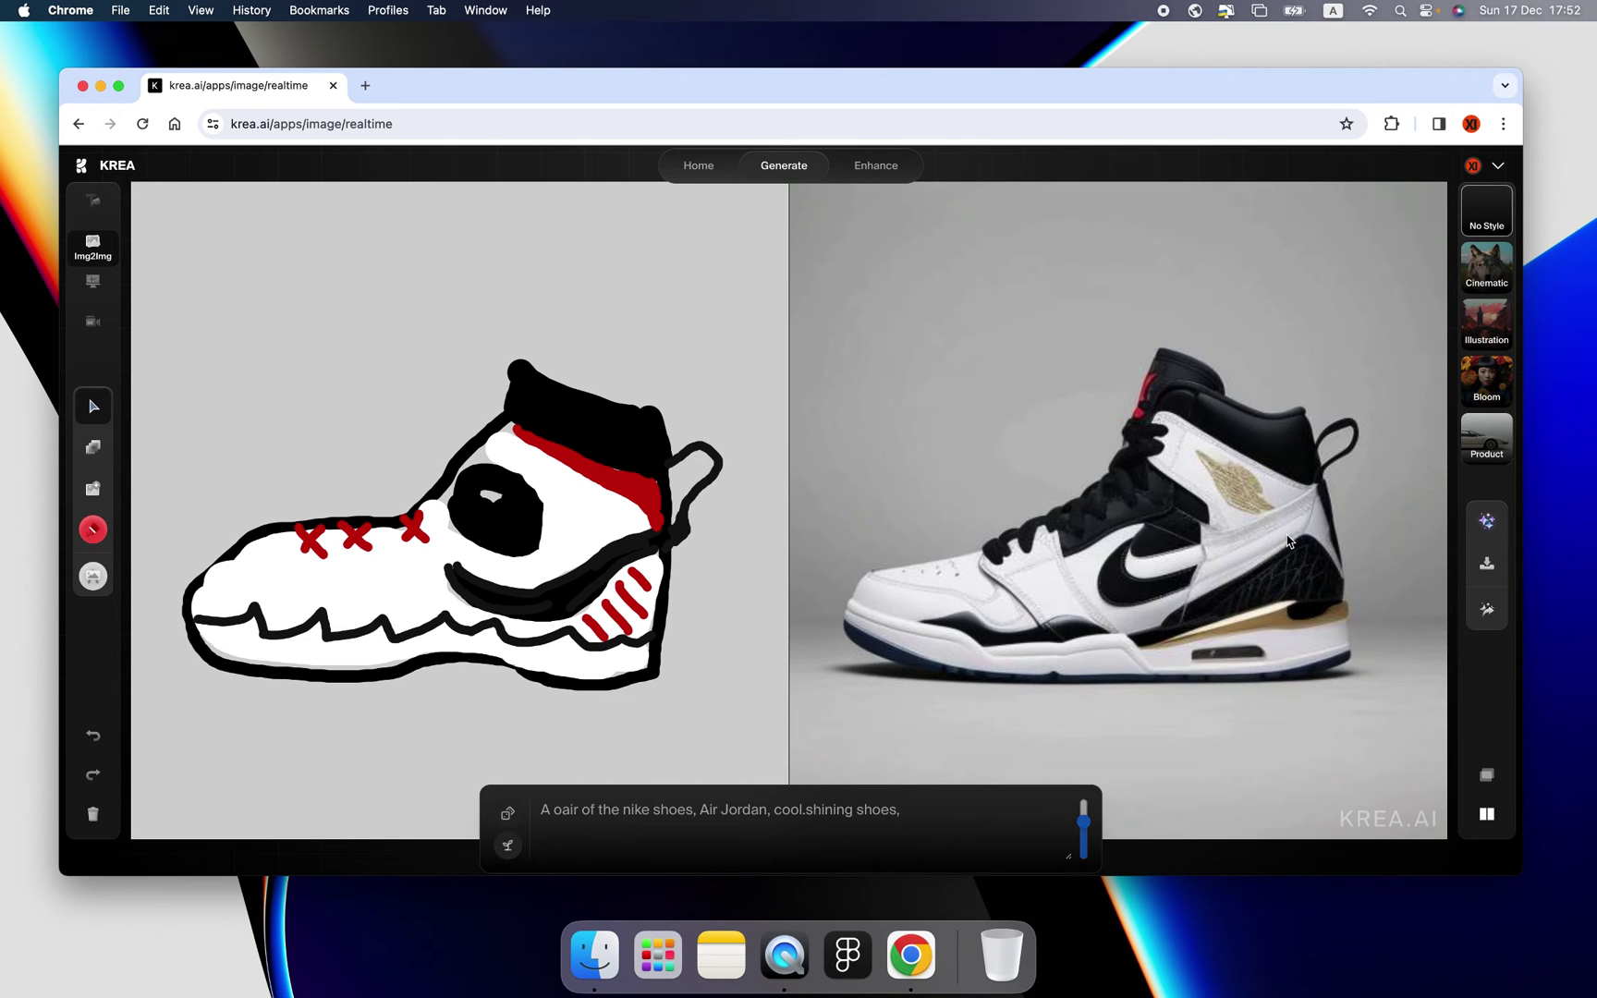
Quick-enhance the render again, then save the image to the Desktop as a WebP file.
{"action": "left_click", "coordinate": [1486, 520]}
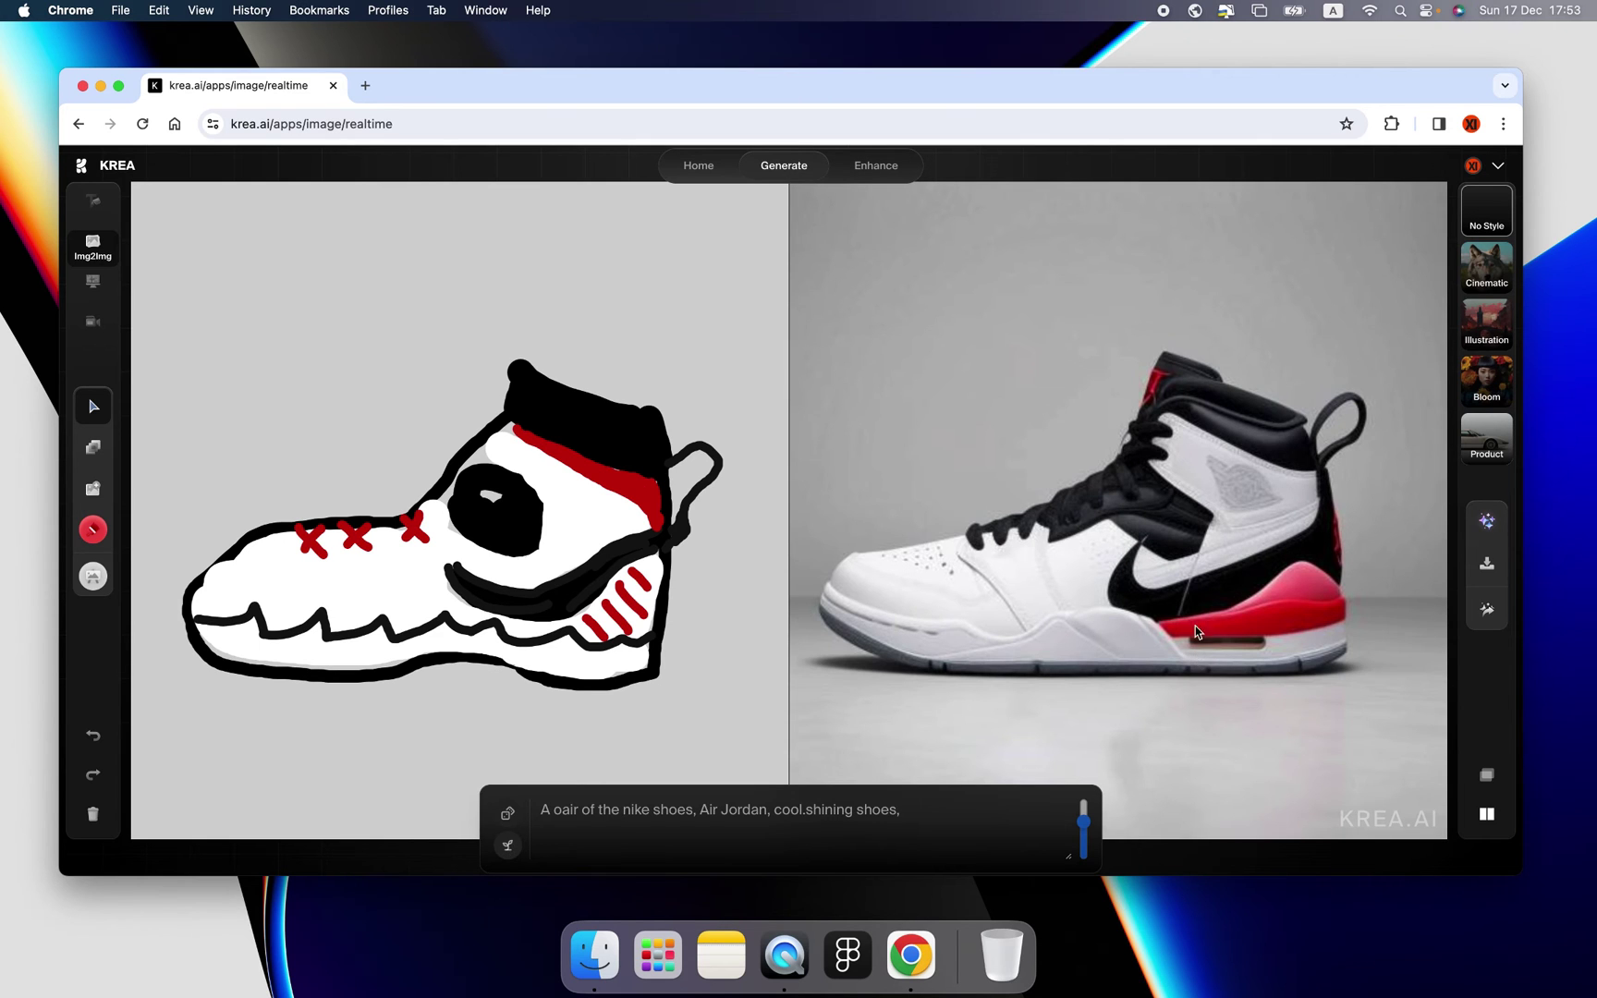
{"action": "left_click", "coordinate": [1486, 520]}
{"action": "right_click", "coordinate": [1140, 536]}
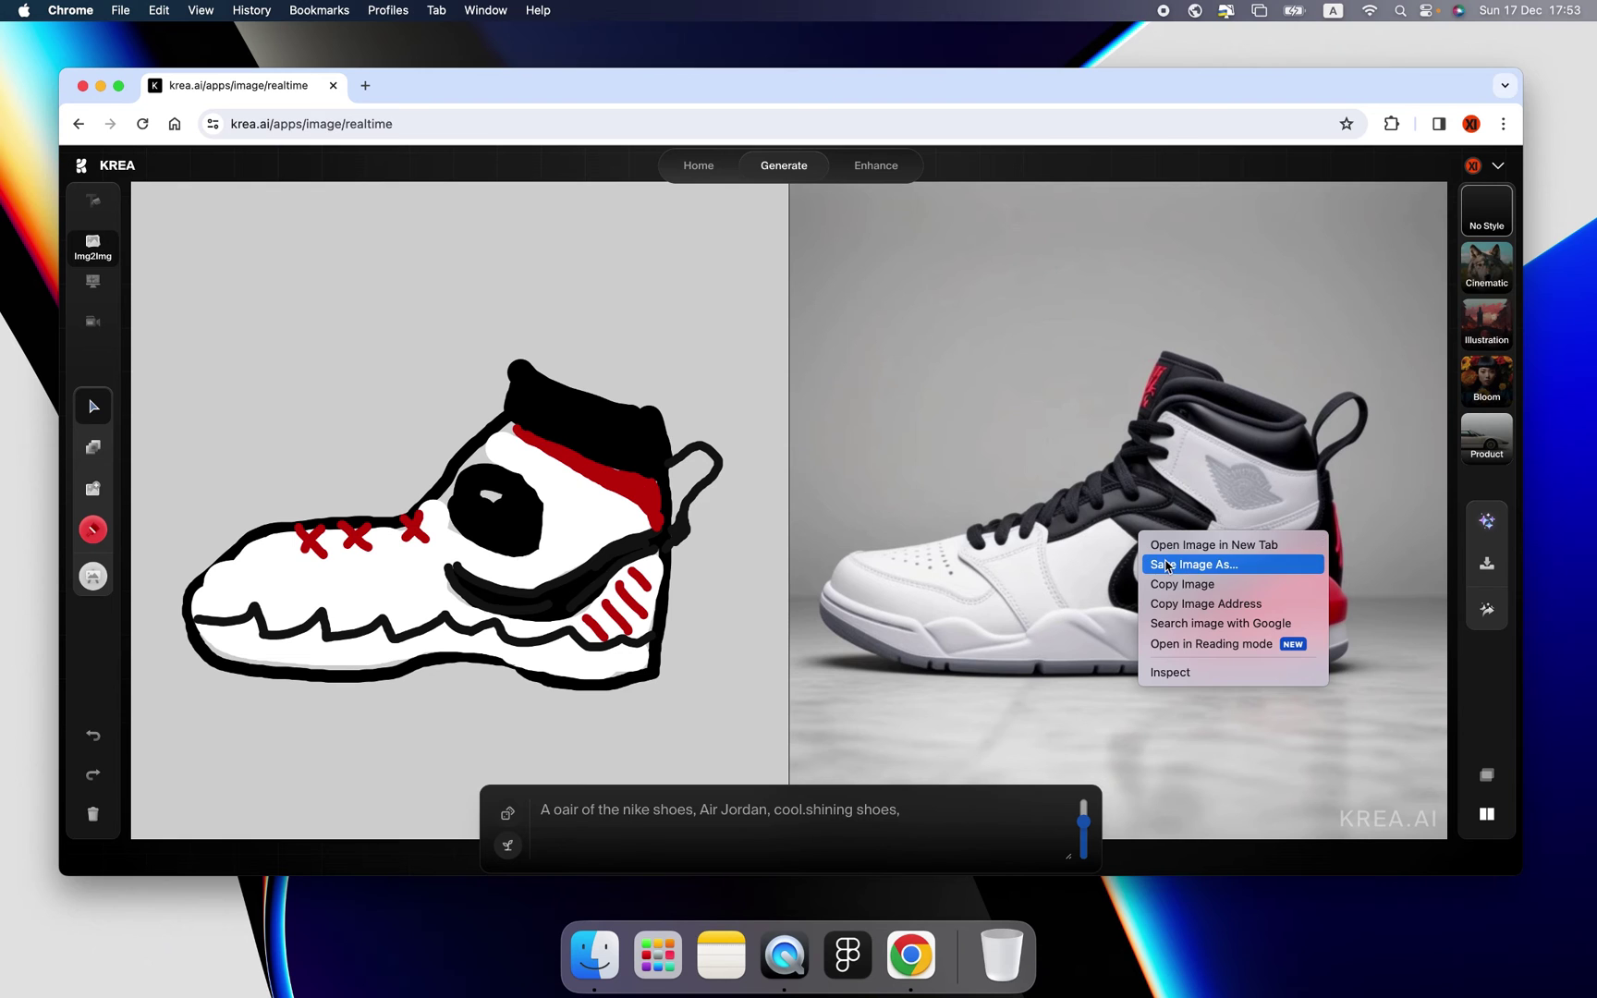
{"action": "left_click", "coordinate": [1160, 563]}
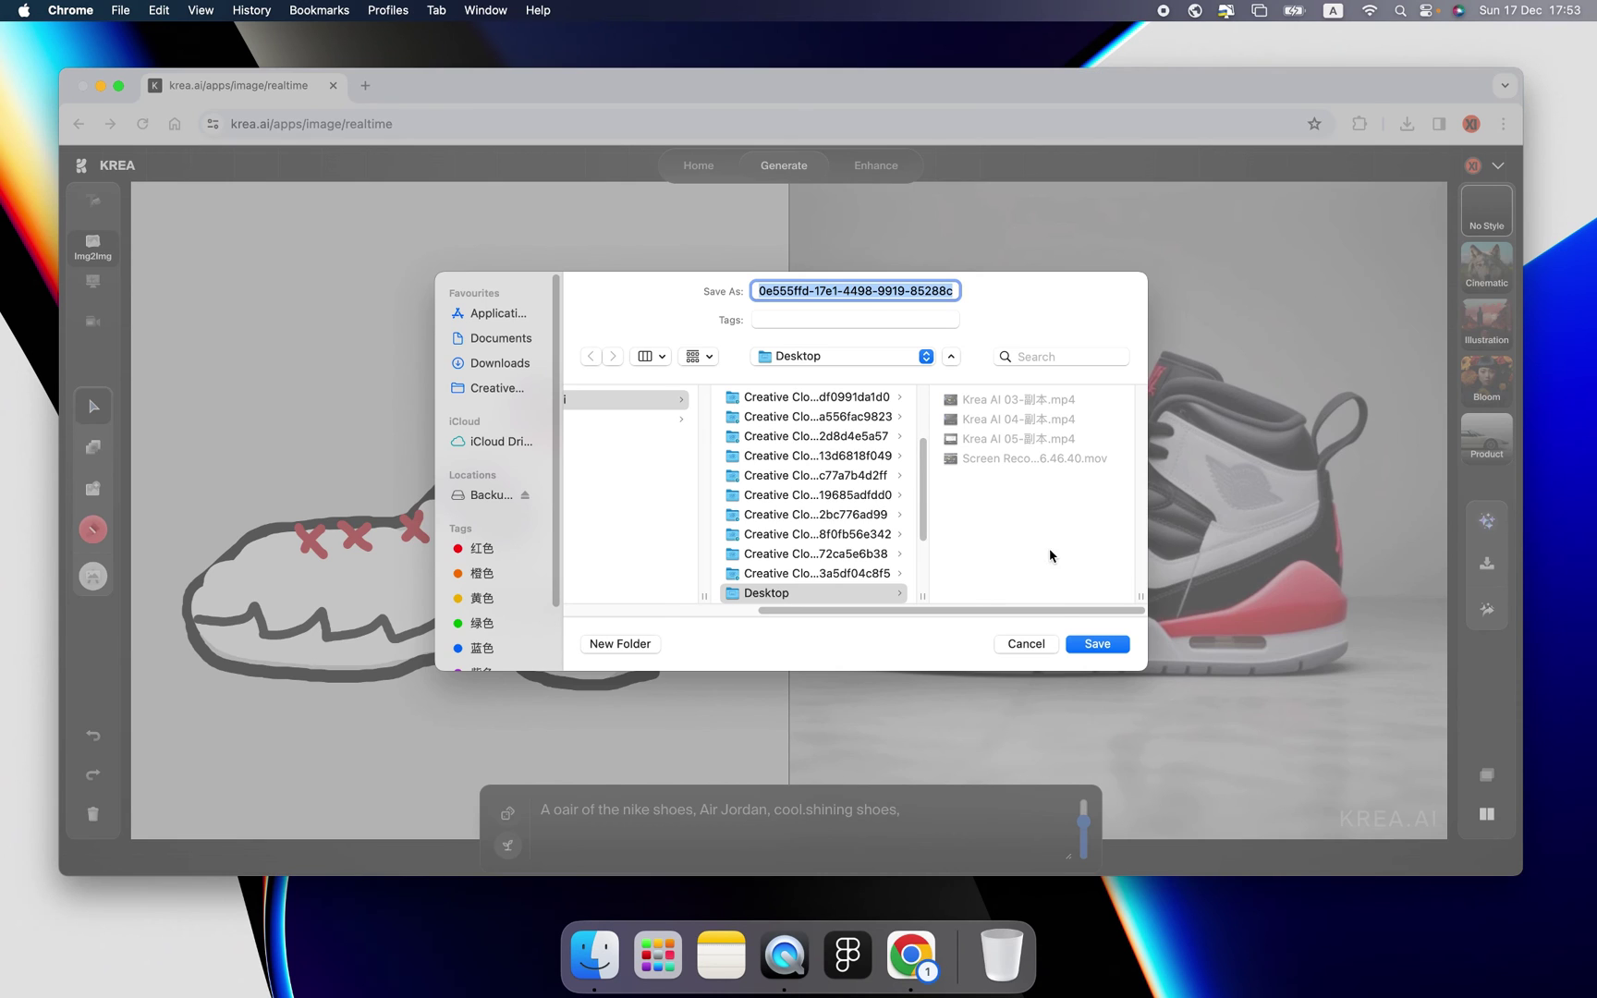
{"action": "left_click", "coordinate": [1097, 644]}
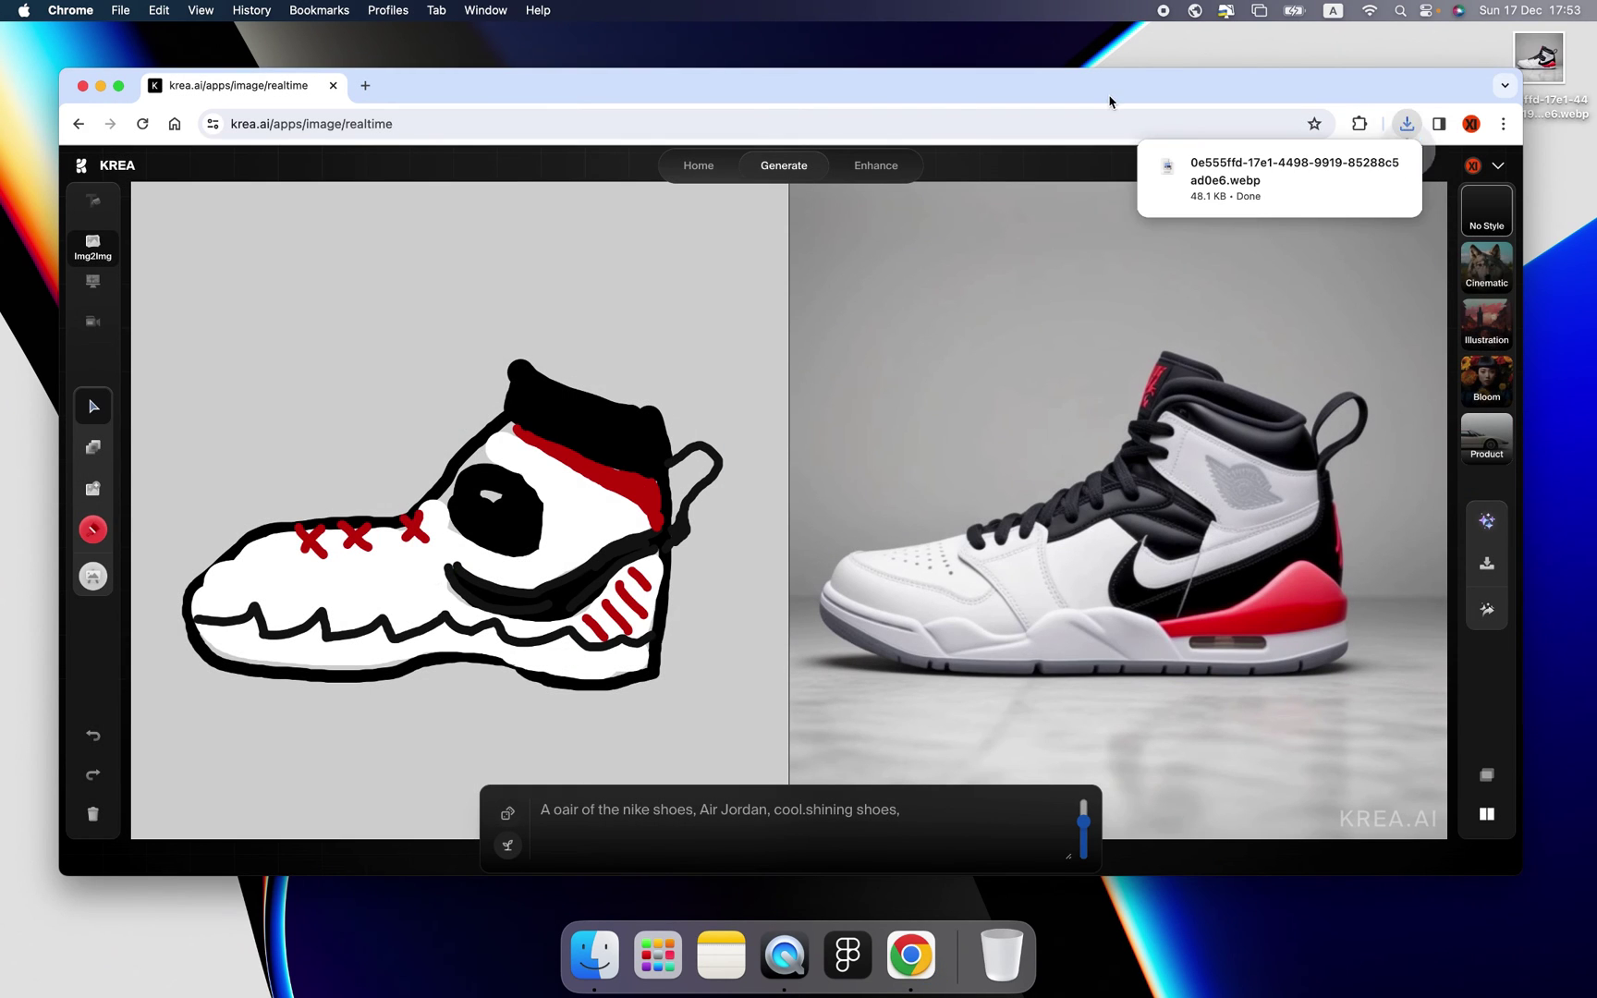
{"action": "left_click_drag", "start_coordinate": [1110, 99], "coordinate": [1068, 98]}
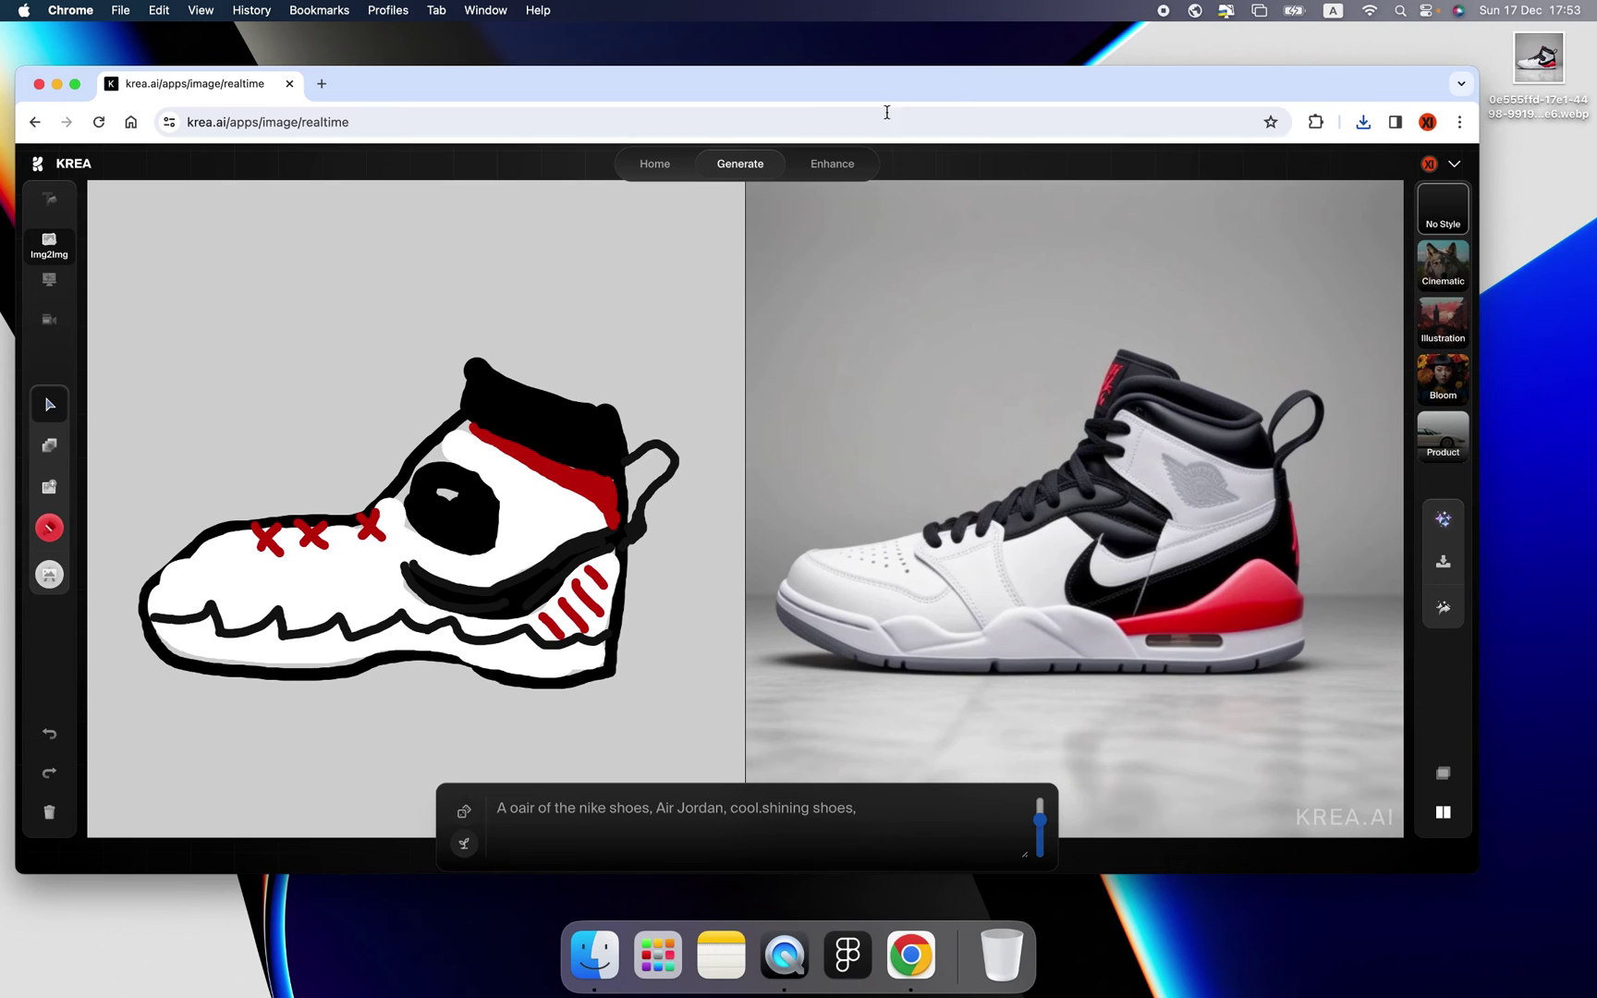
Load the saved sneaker WebP into the Enhancer, set AI strength 0.88, and start the upscale.
{"action": "left_click", "coordinate": [830, 164]}
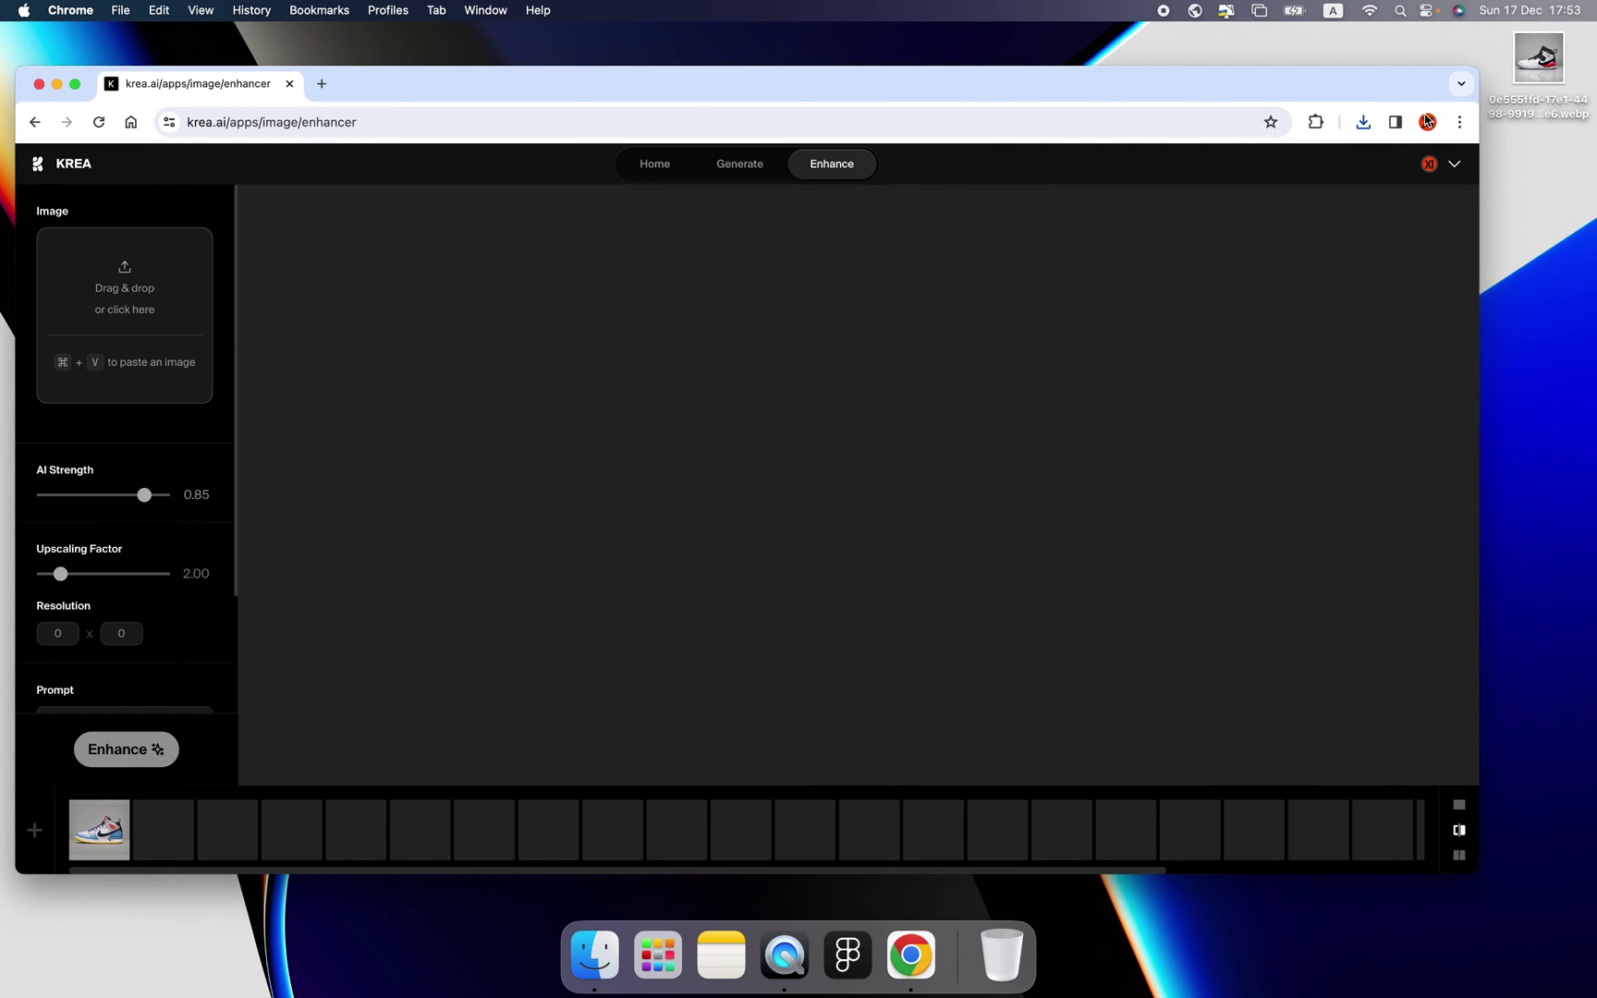
{"action": "left_click_drag", "start_coordinate": [1552, 62], "coordinate": [209, 305]}
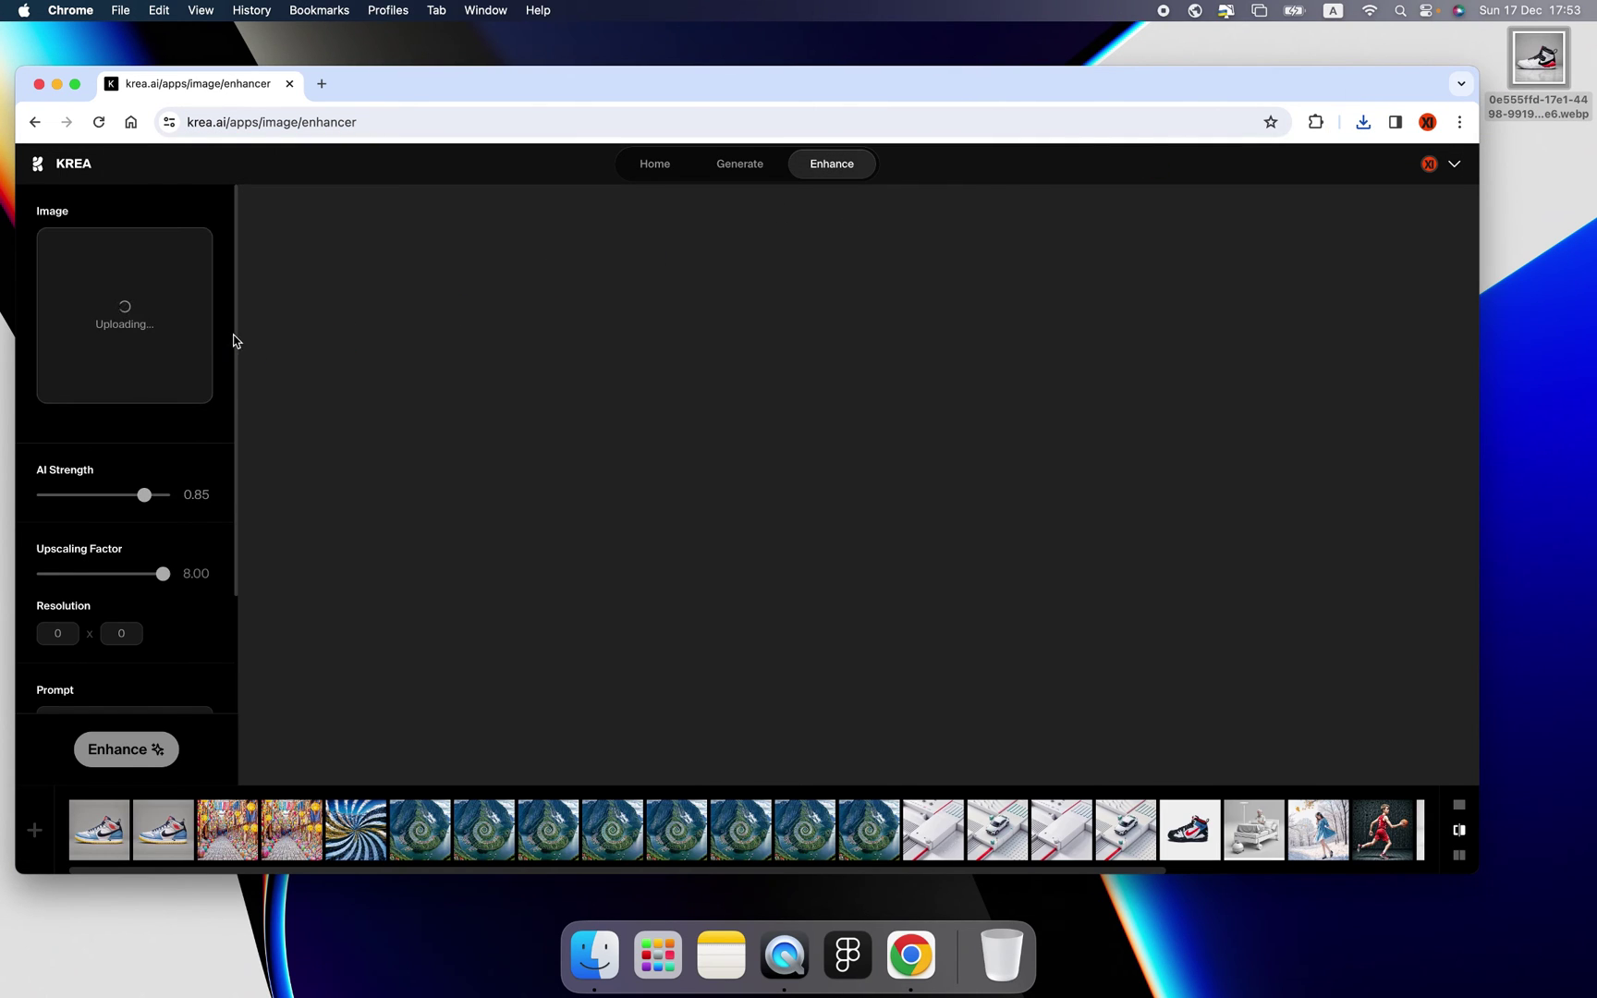
{"action": "left_click_drag", "start_coordinate": [496, 85], "coordinate": [589, 89]}
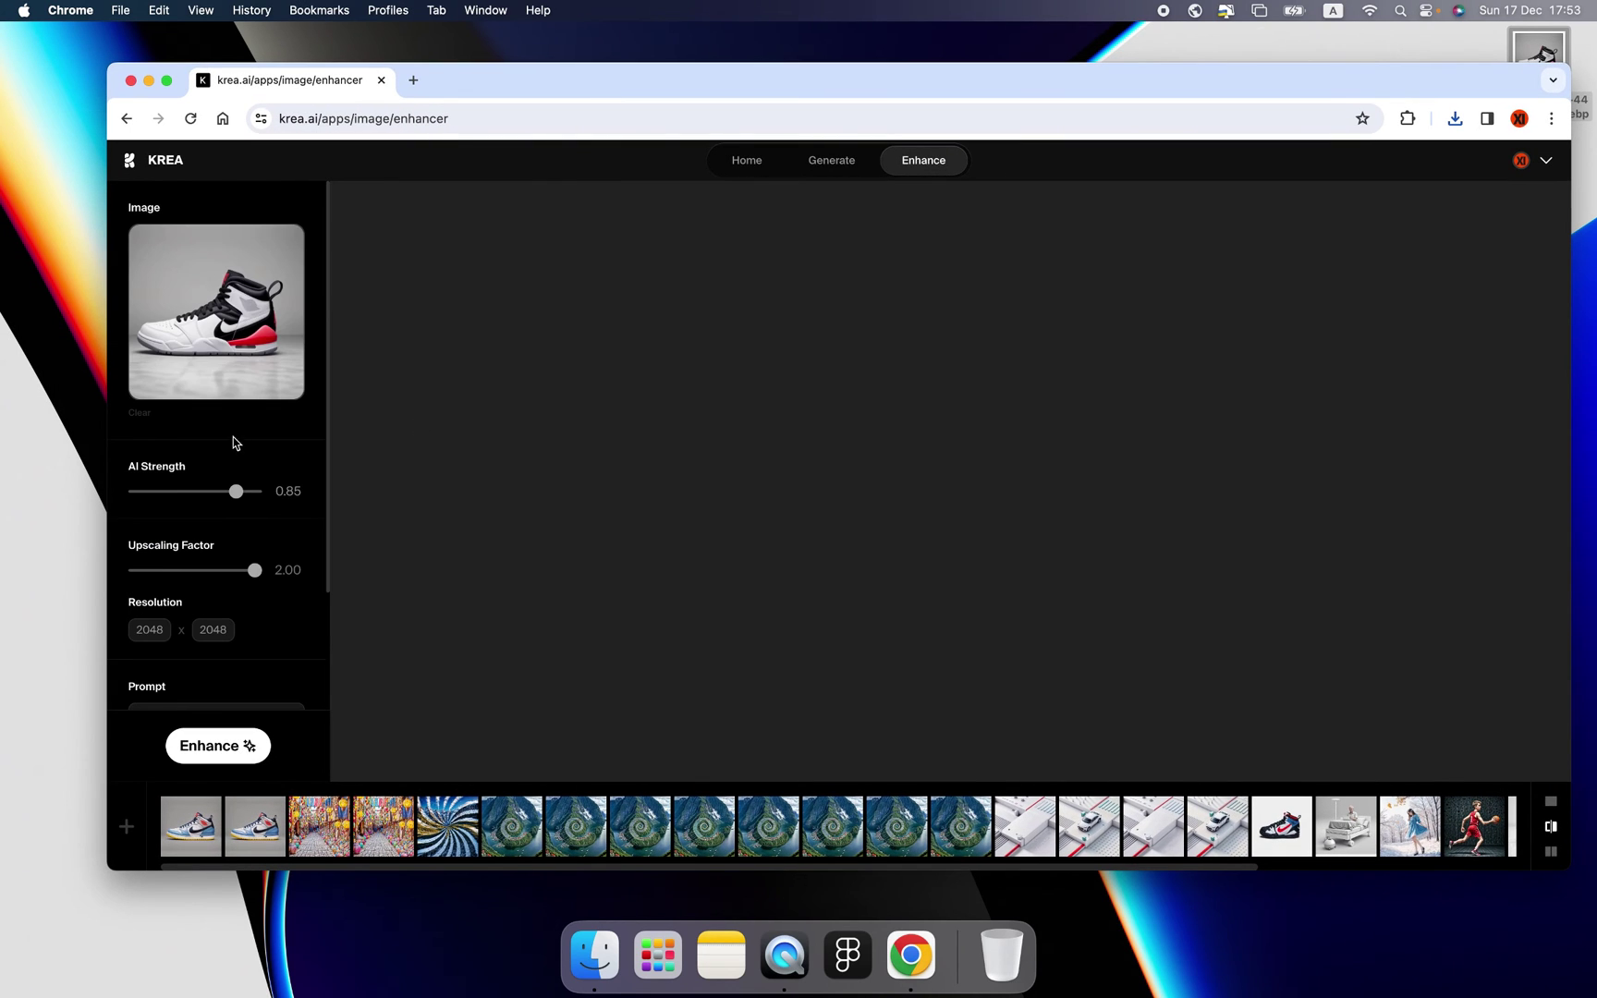
{"action": "left_click_drag", "start_coordinate": [236, 491], "coordinate": [243, 500]}
{"action": "left_click", "coordinate": [215, 756]}
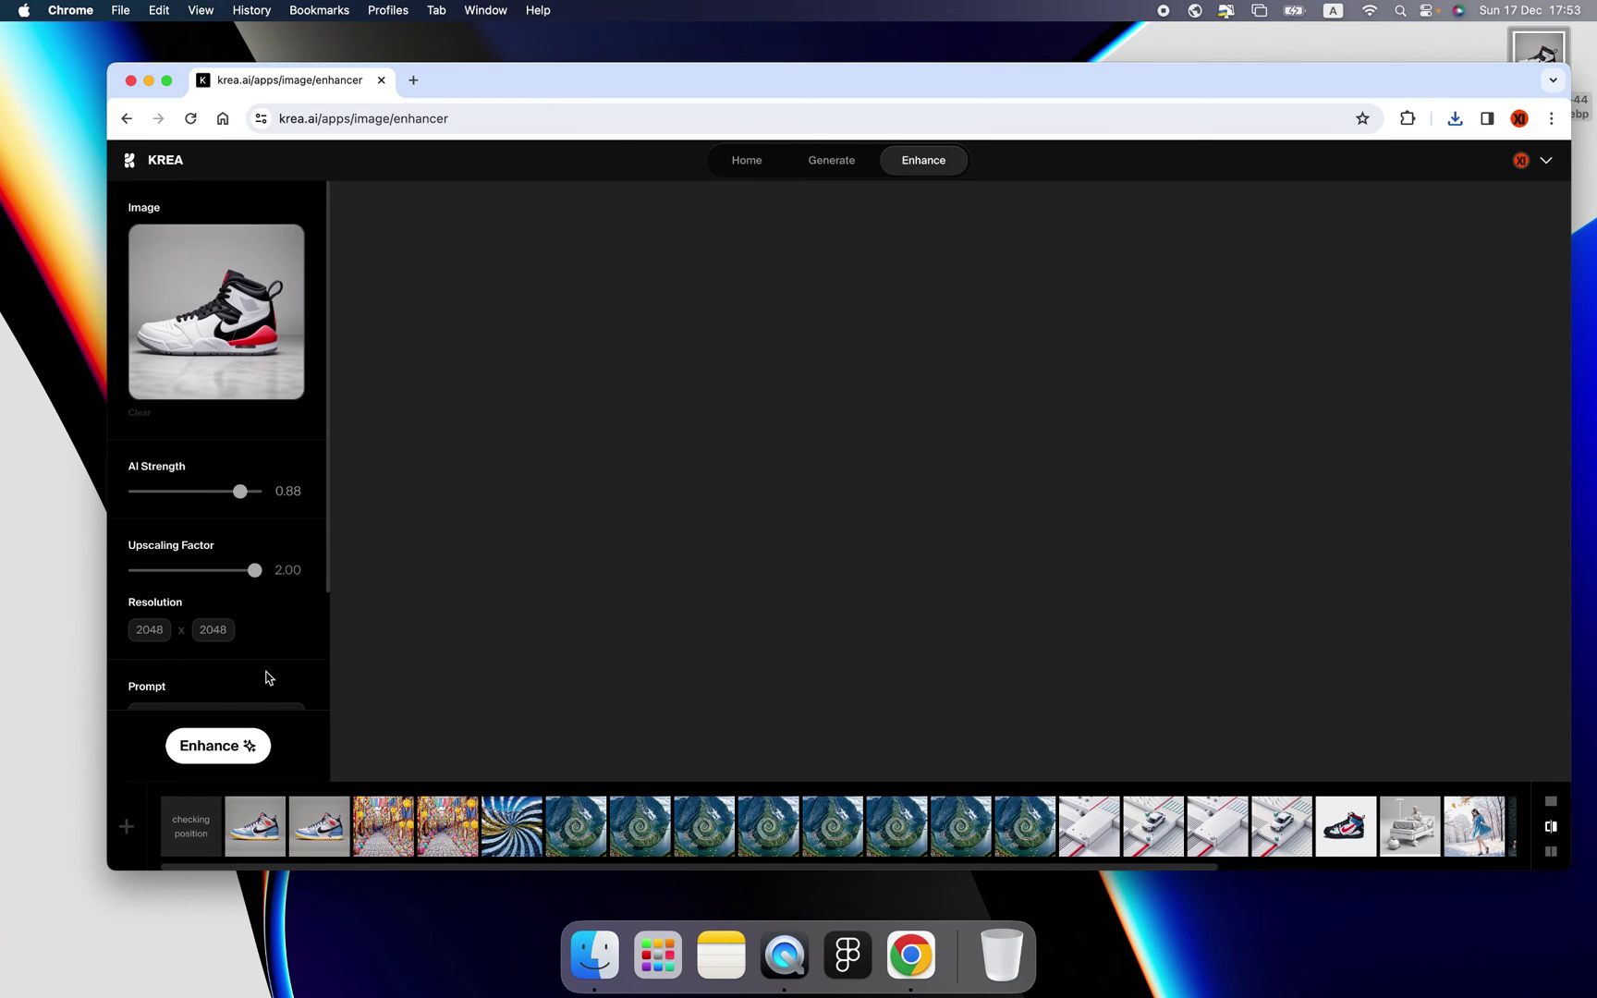
Wait for the 2048×2048 upscale to finish loading in the before/after comparison view.
{"action": "scroll", "coordinate": [268, 673], "scroll_direction": "down", "scroll_amount": 2}
{"action": "scroll", "coordinate": [272, 671], "scroll_direction": "up", "scroll_amount": 2}
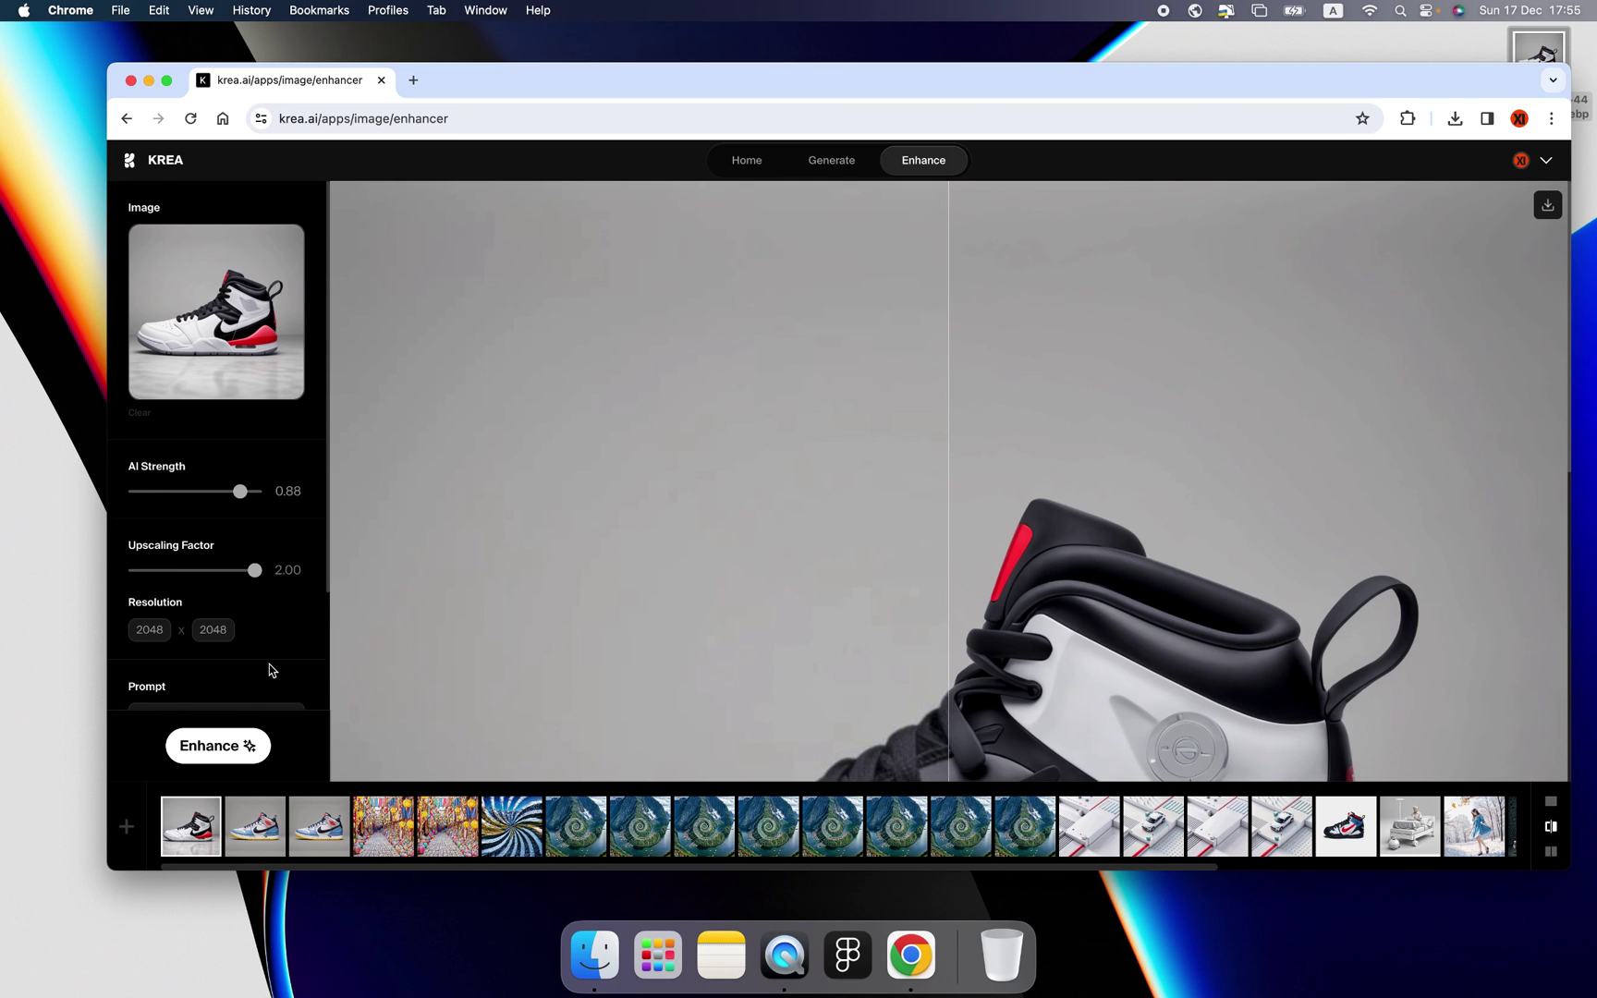
Slide the before/after divider to reveal the enhanced shoe and zoom in on its details.
{"action": "scroll", "coordinate": [960, 582], "scroll_direction": "down", "scroll_amount": 3}
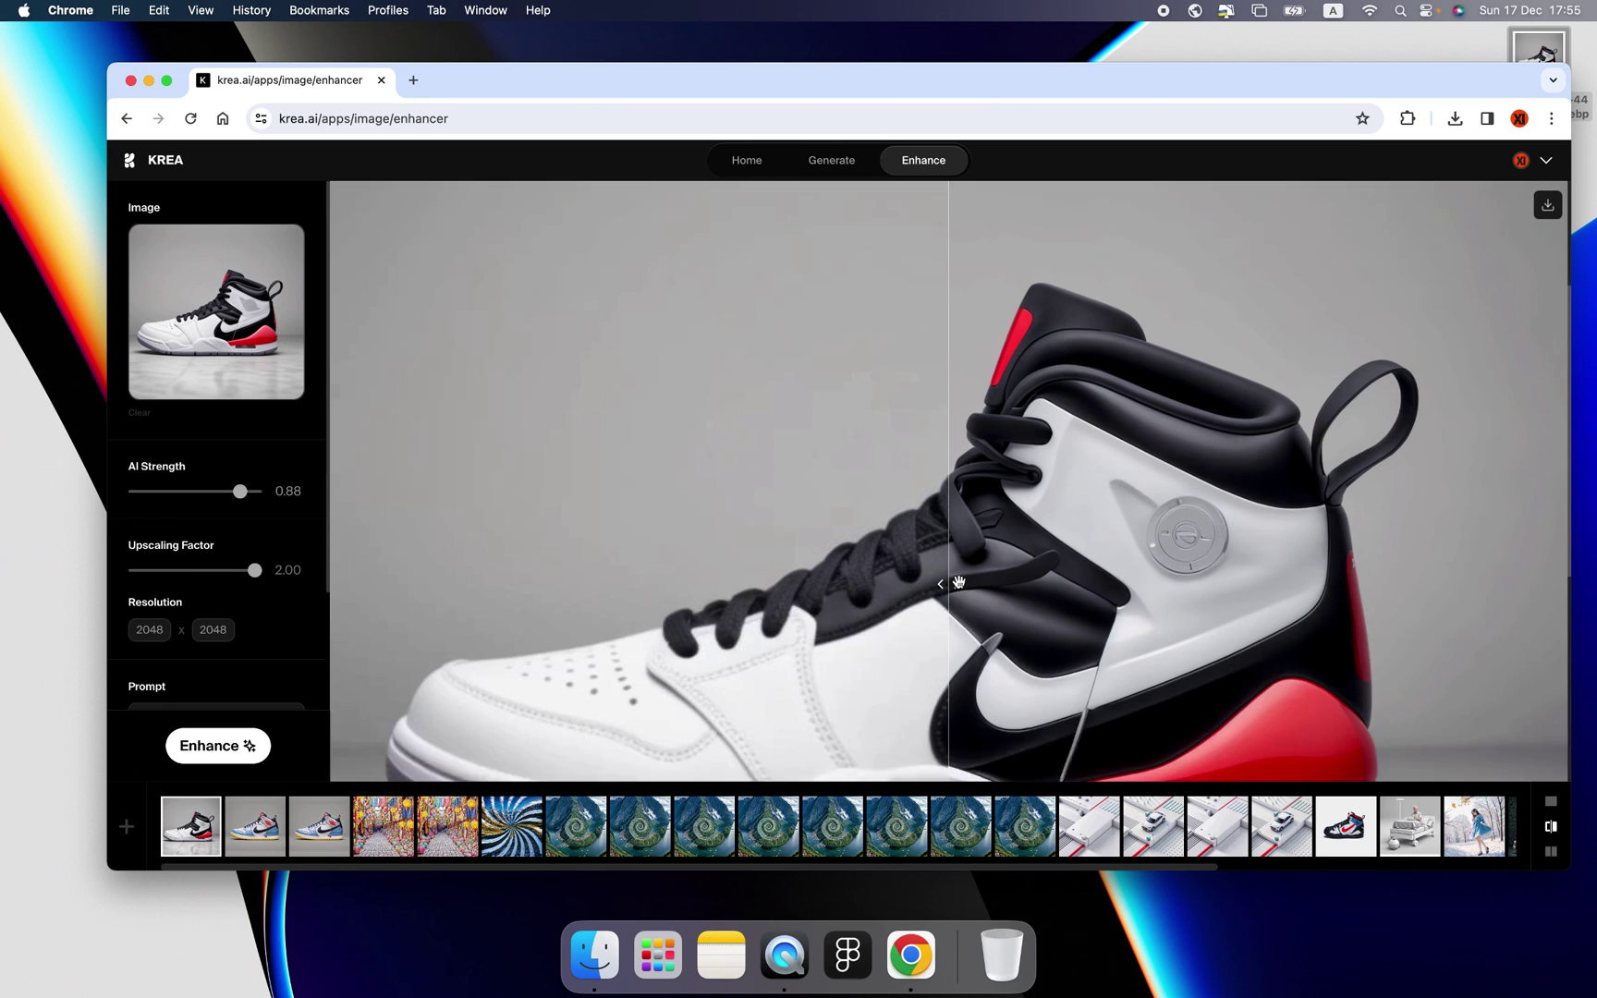
{"action": "scroll", "coordinate": [959, 582], "scroll_direction": "down", "scroll_amount": 5}
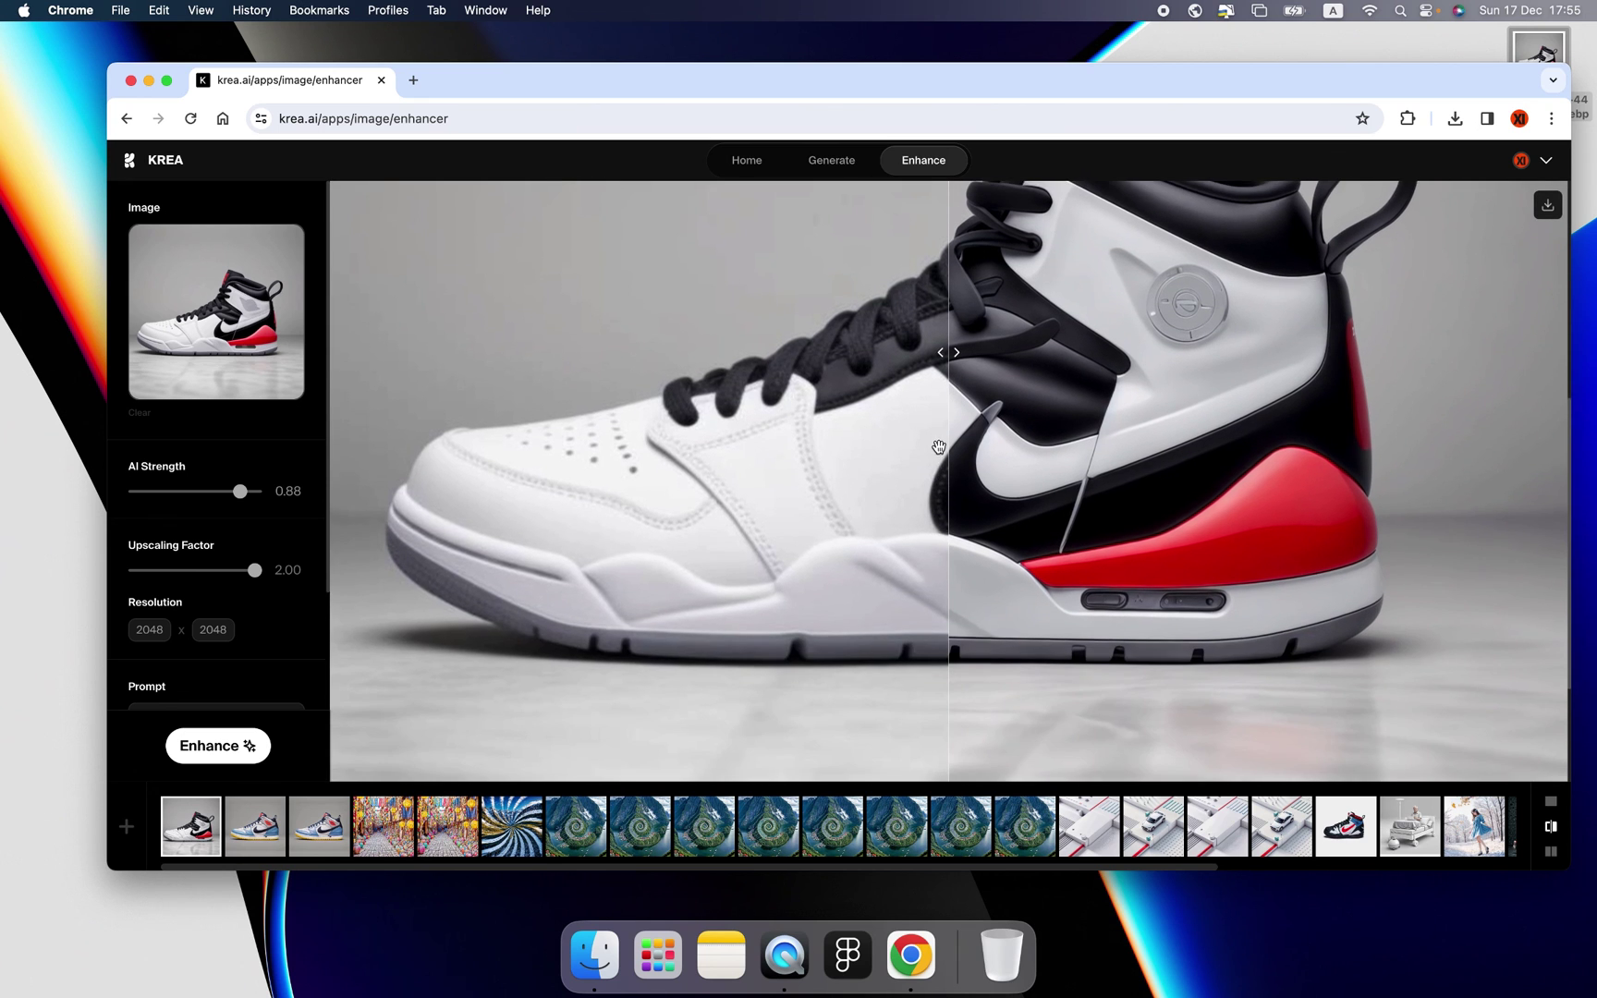
{"action": "left_click_drag", "start_coordinate": [937, 447], "coordinate": [348, 439]}
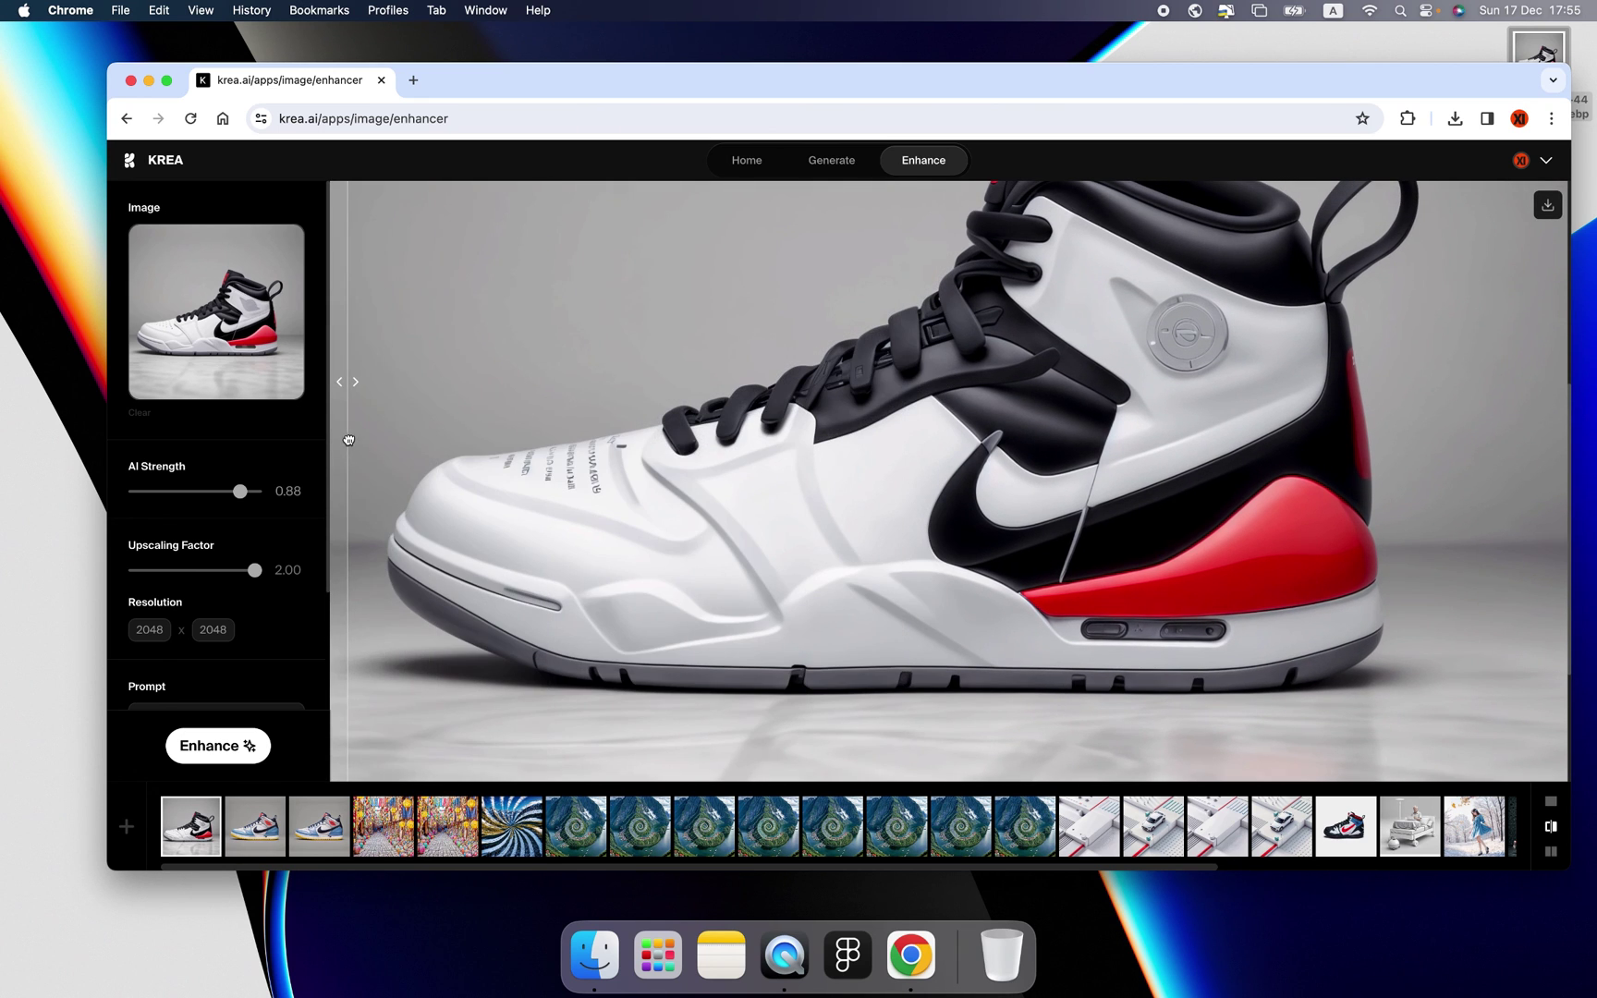
{"action": "scroll", "coordinate": [1012, 545], "scroll_direction": "up", "scroll_amount": 1}
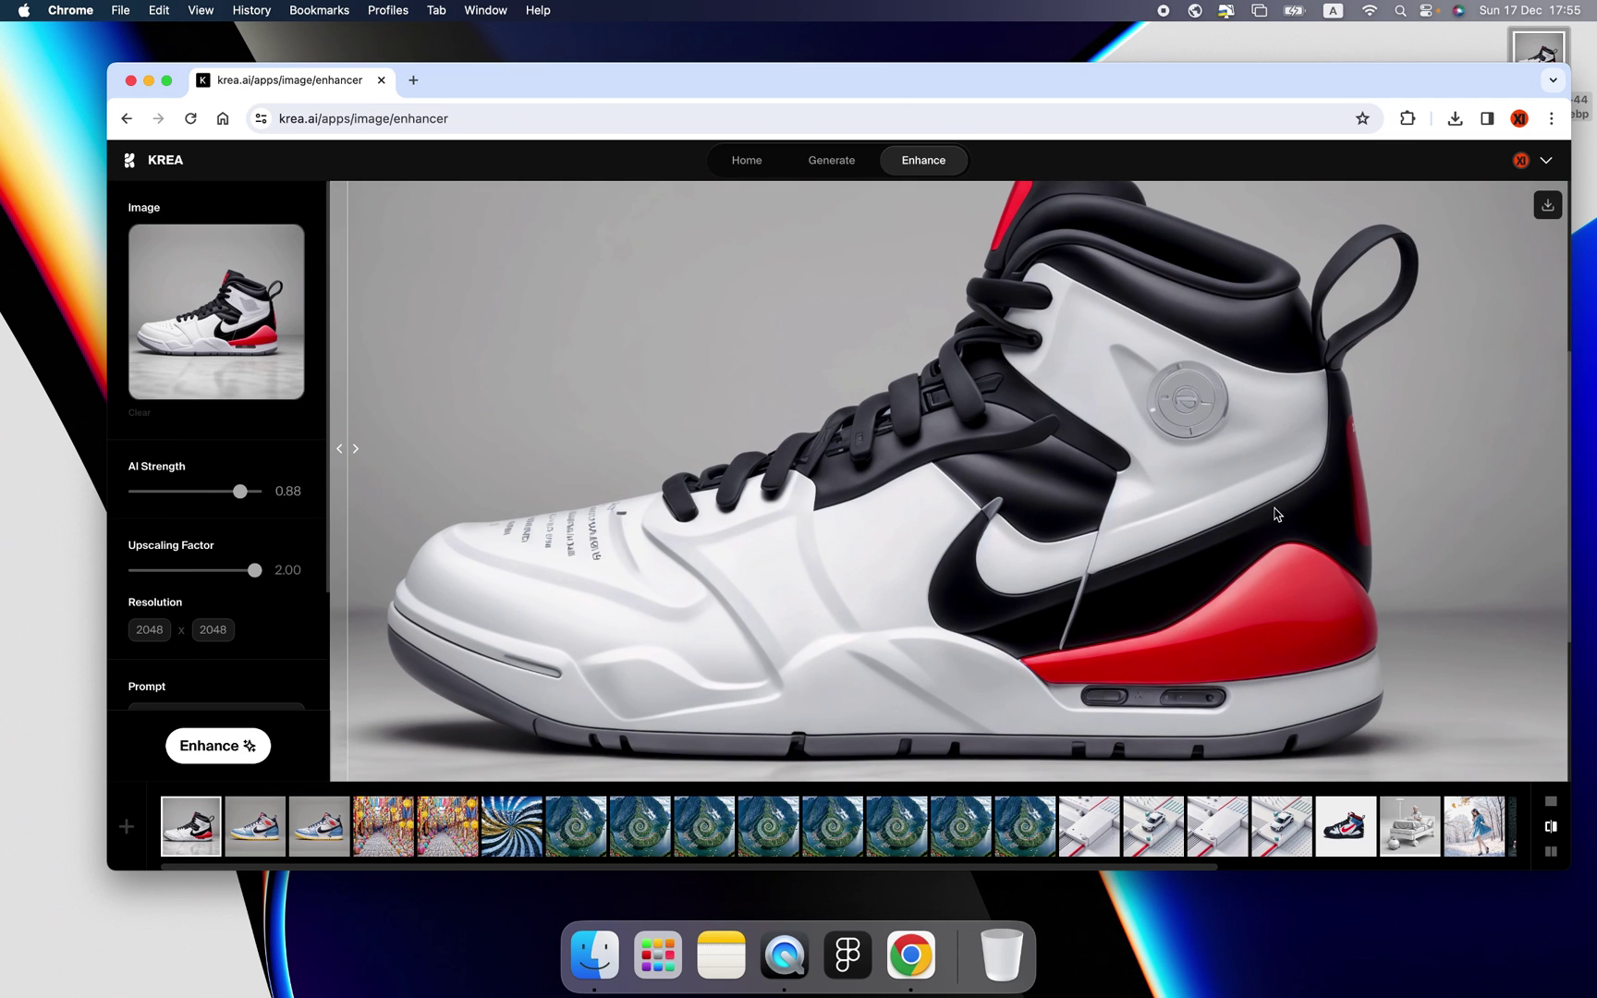
{"action": "scroll", "coordinate": [1229, 512], "scroll_direction": "up", "scroll_amount": 1}
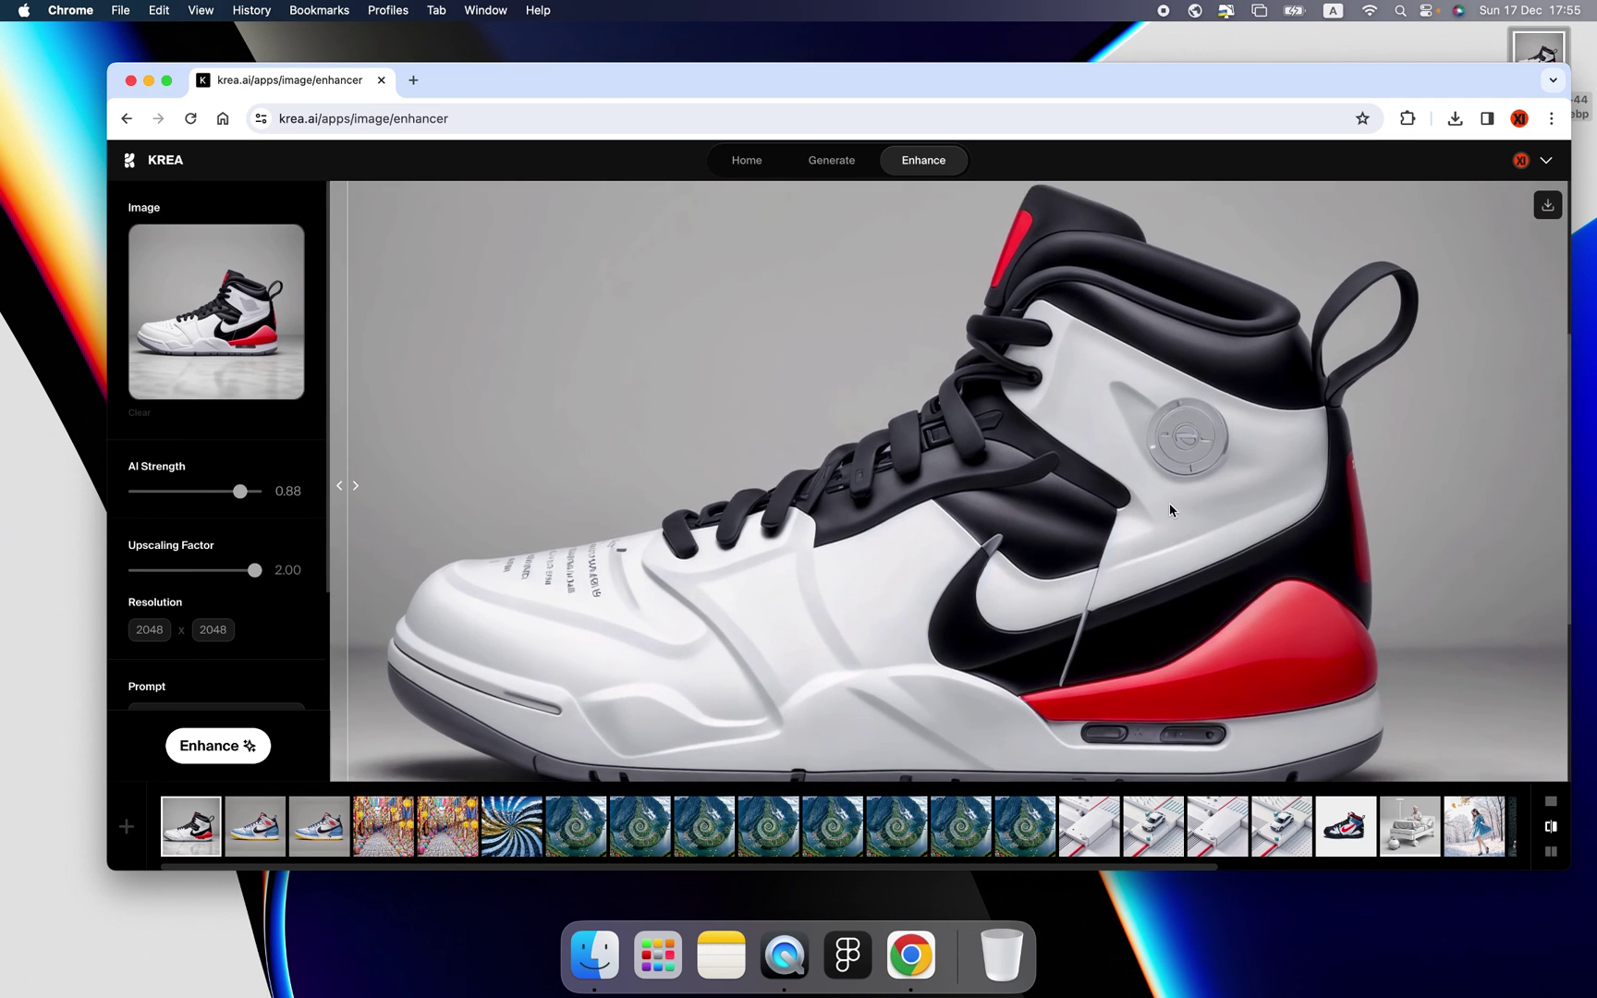
{"action": "scroll", "coordinate": [1169, 509], "scroll_direction": "down", "scroll_amount": 2}
{"action": "scroll", "coordinate": [1172, 507], "scroll_direction": "up", "scroll_amount": 1}
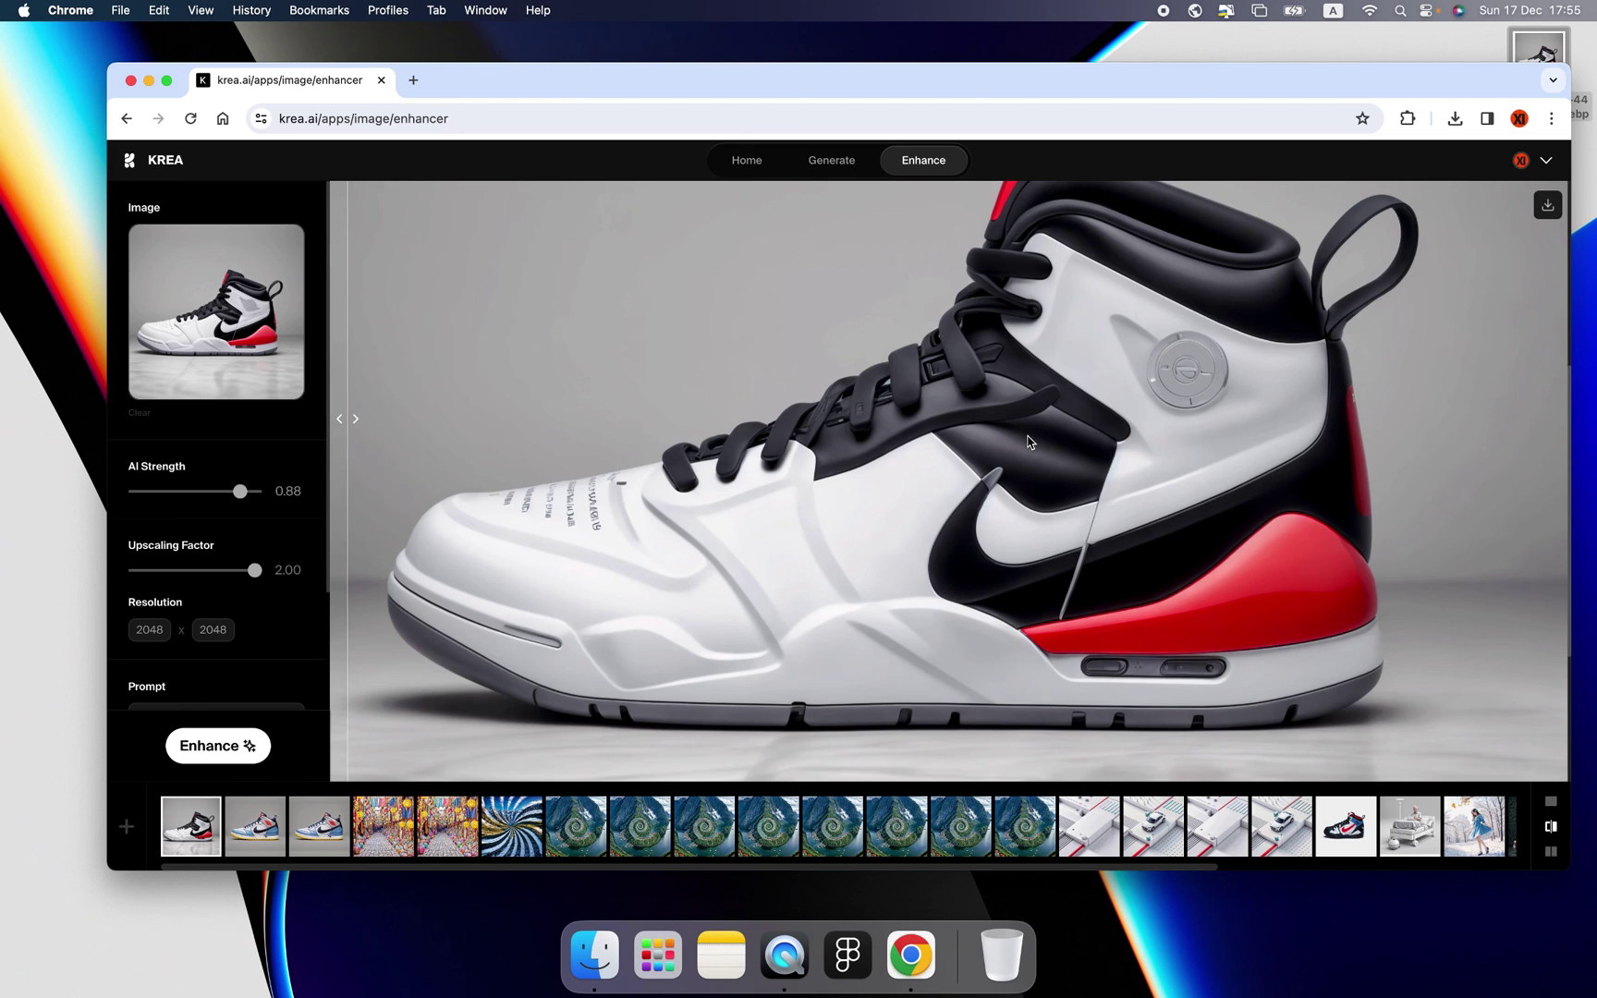
{"action": "scroll", "coordinate": [942, 495], "scroll_direction": "up", "scroll_amount": 3}
{"action": "scroll", "coordinate": [1041, 480], "scroll_direction": "down", "scroll_amount": 4}
{"action": "scroll", "coordinate": [1041, 480], "scroll_direction": "up", "scroll_amount": 5}
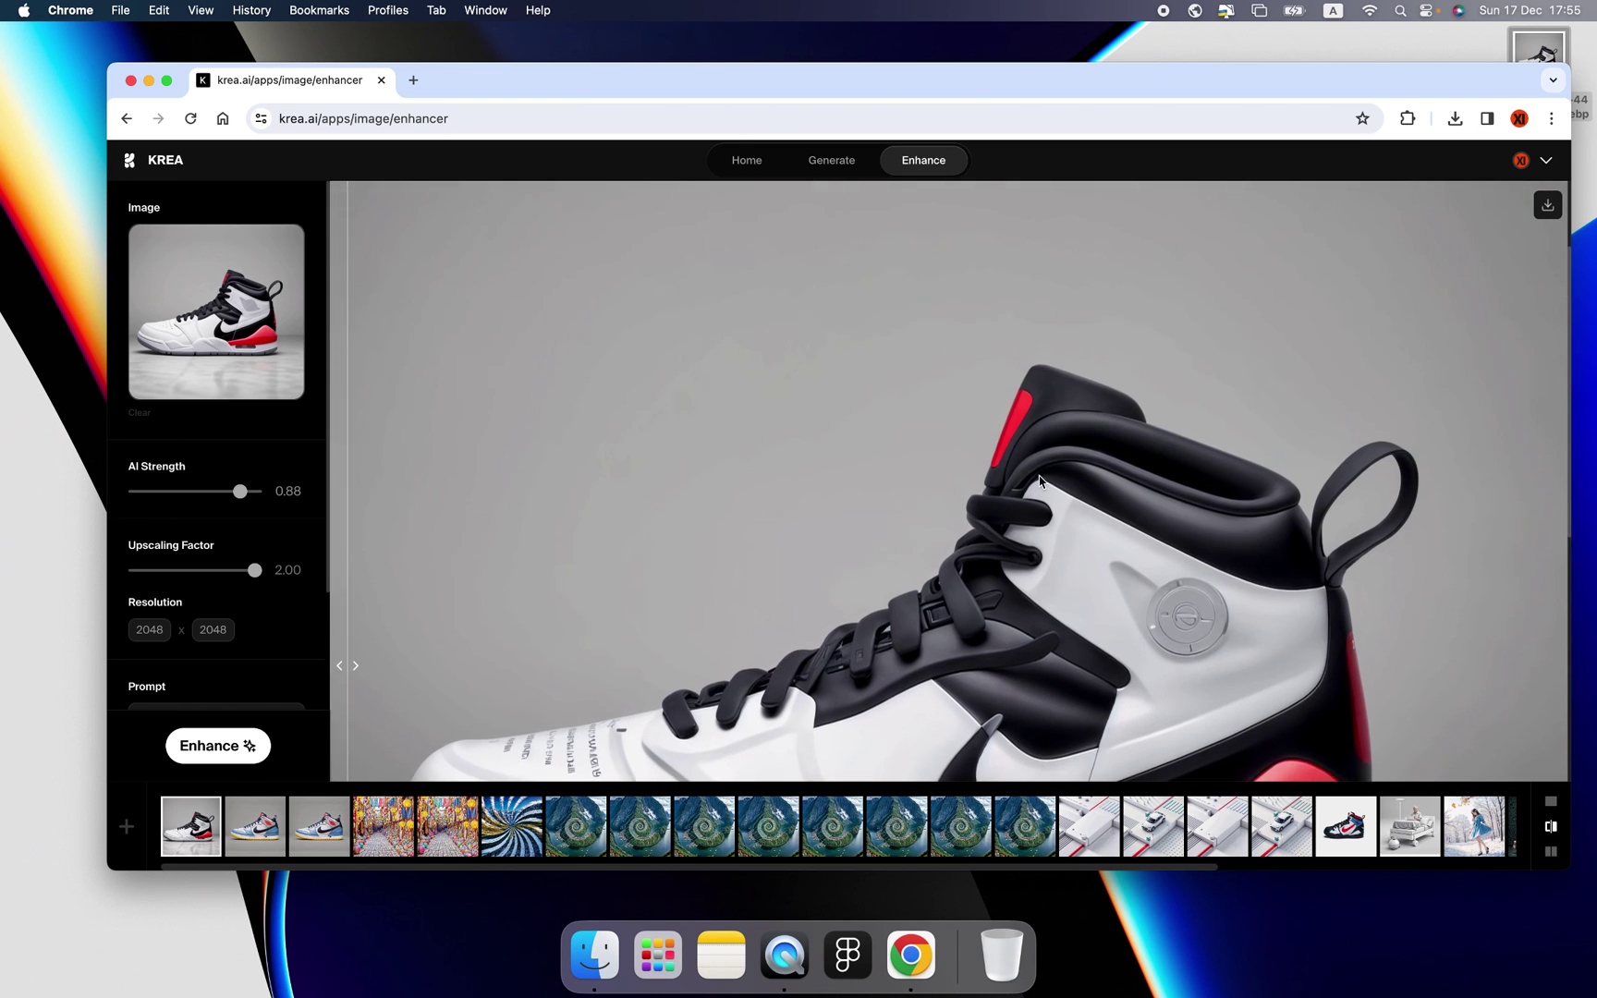
{"action": "scroll", "coordinate": [1041, 481], "scroll_direction": "down", "scroll_amount": 3}
{"action": "scroll", "coordinate": [1041, 480], "scroll_direction": "up", "scroll_amount": 1}
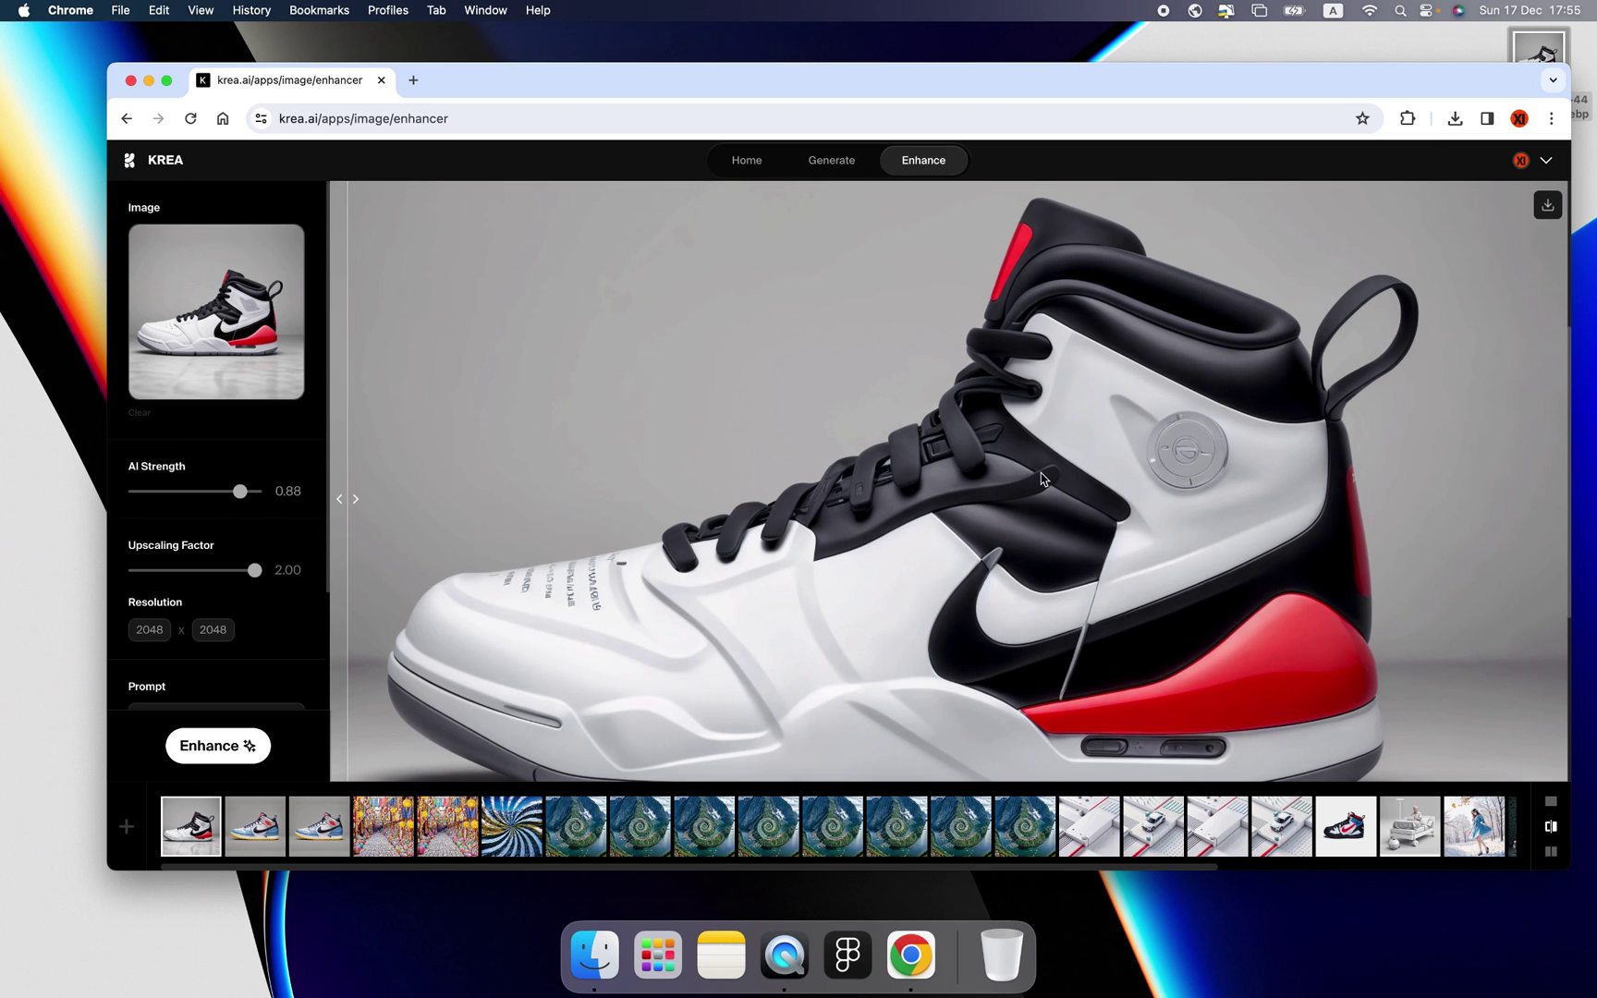
Download the enhanced 2048×2048 sneaker as a PNG and compare both versions again.
{"action": "scroll", "coordinate": [1005, 466], "scroll_direction": "up", "scroll_amount": 1}
{"action": "scroll", "coordinate": [1004, 465], "scroll_direction": "up", "scroll_amount": 1}
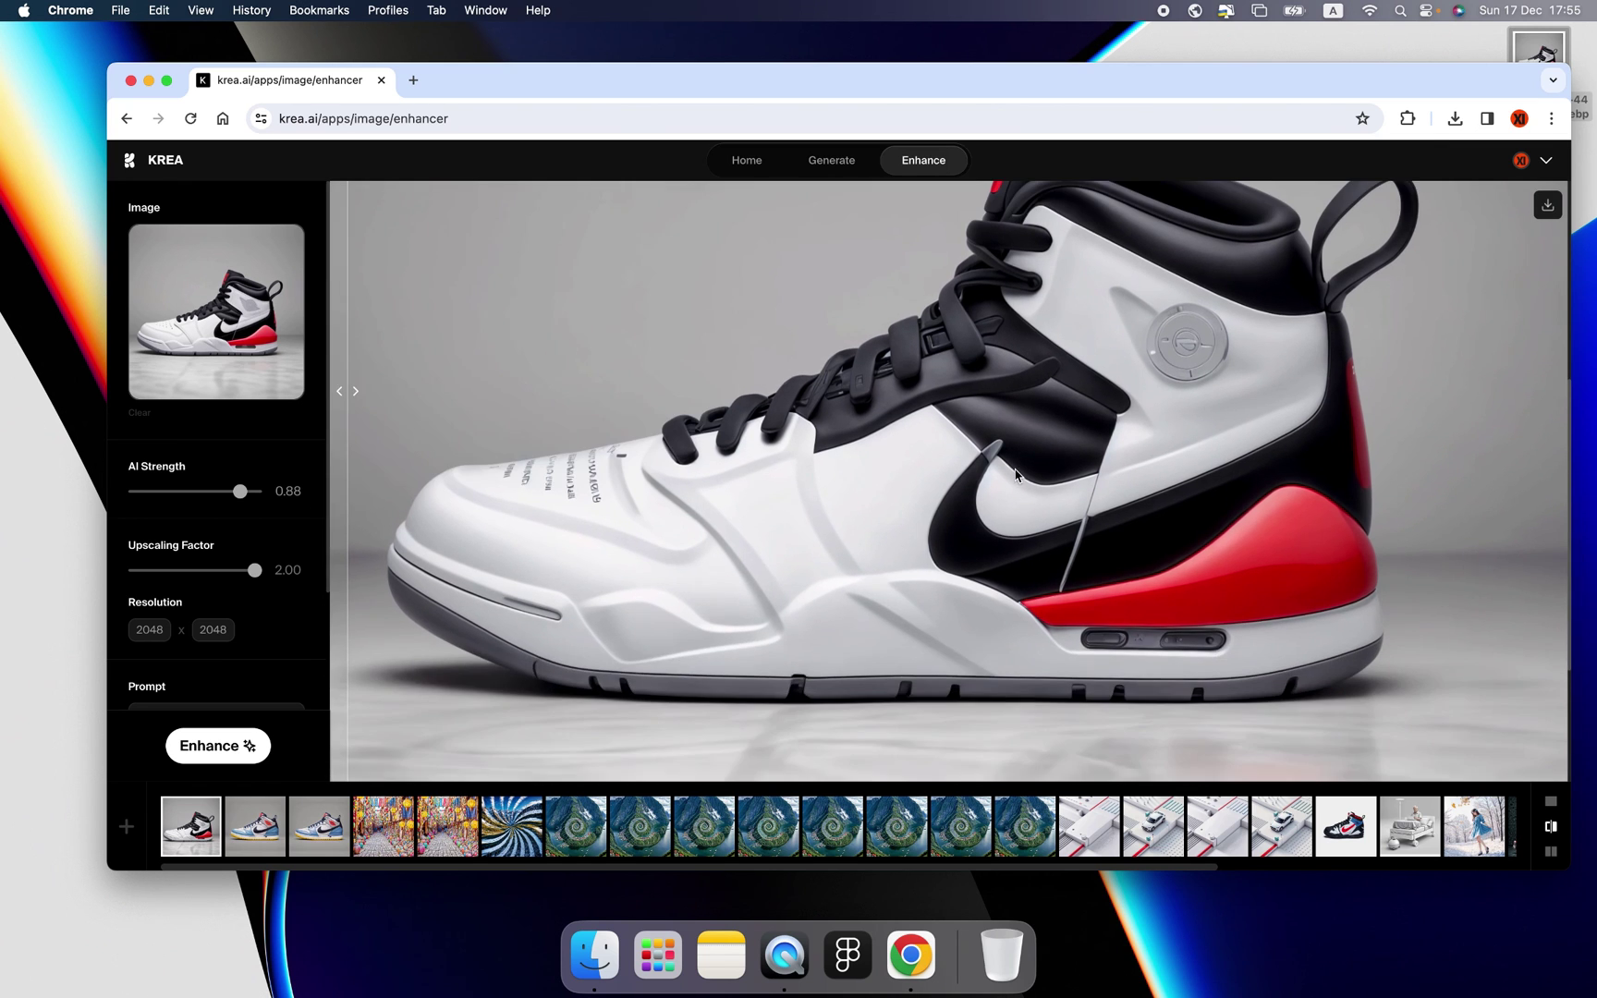
{"action": "scroll", "coordinate": [1010, 472], "scroll_direction": "down", "scroll_amount": 3}
{"action": "scroll", "coordinate": [1009, 471], "scroll_direction": "up", "scroll_amount": 1}
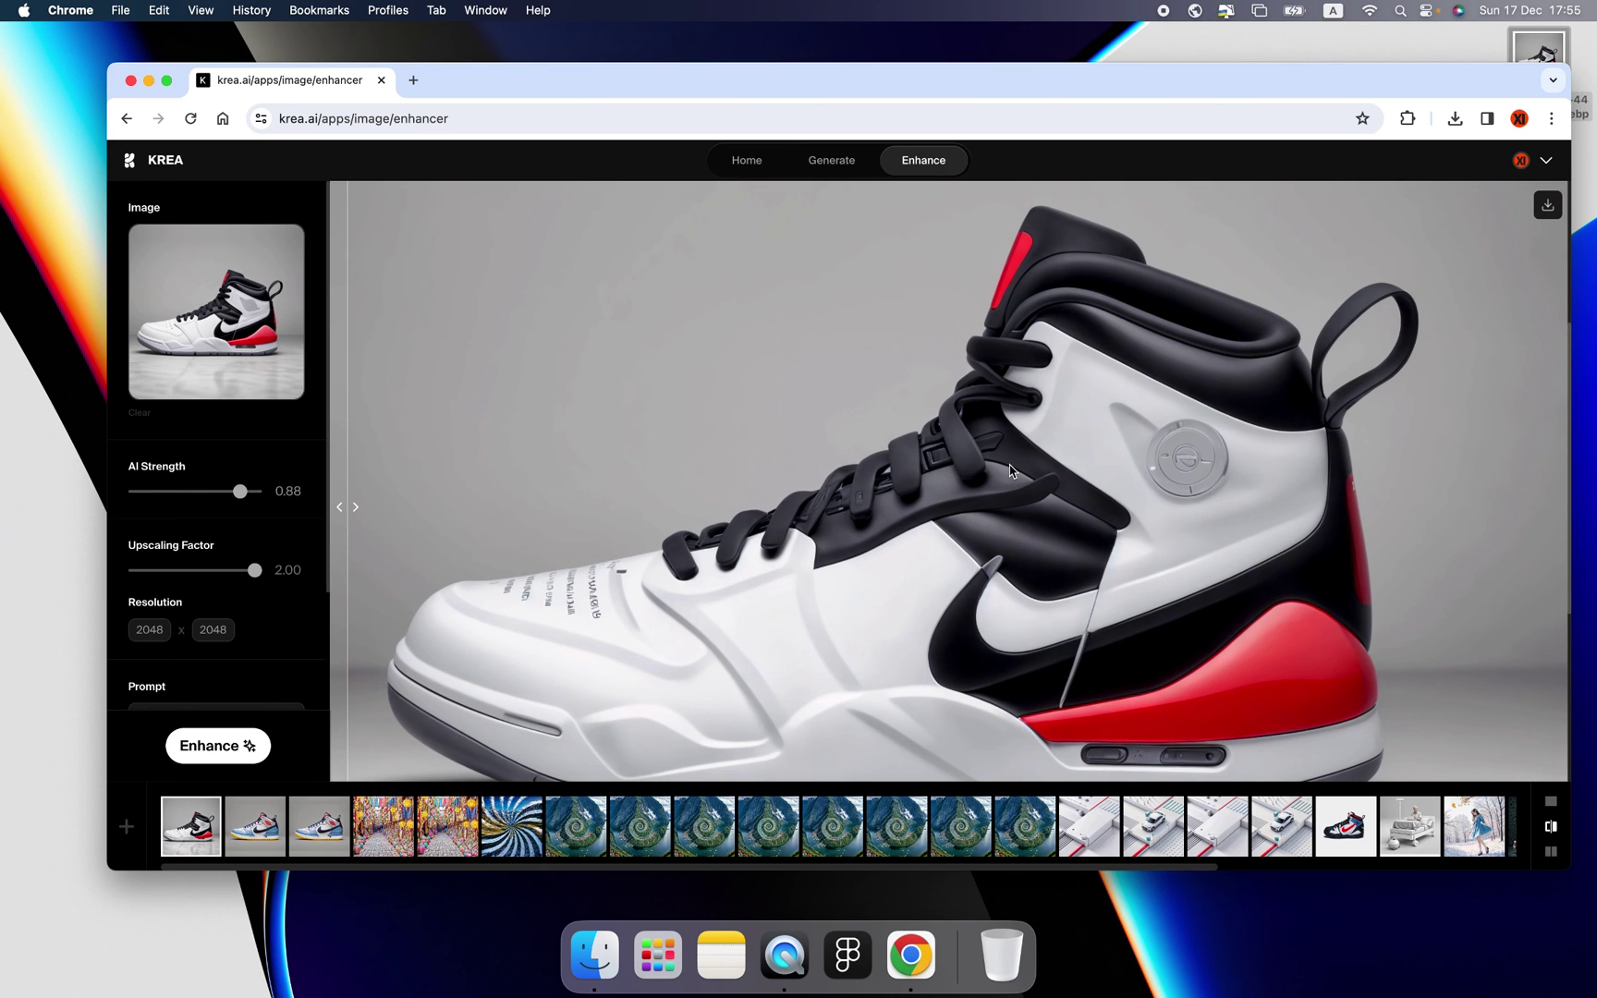
{"action": "scroll", "coordinate": [1010, 471], "scroll_direction": "down", "scroll_amount": 5}
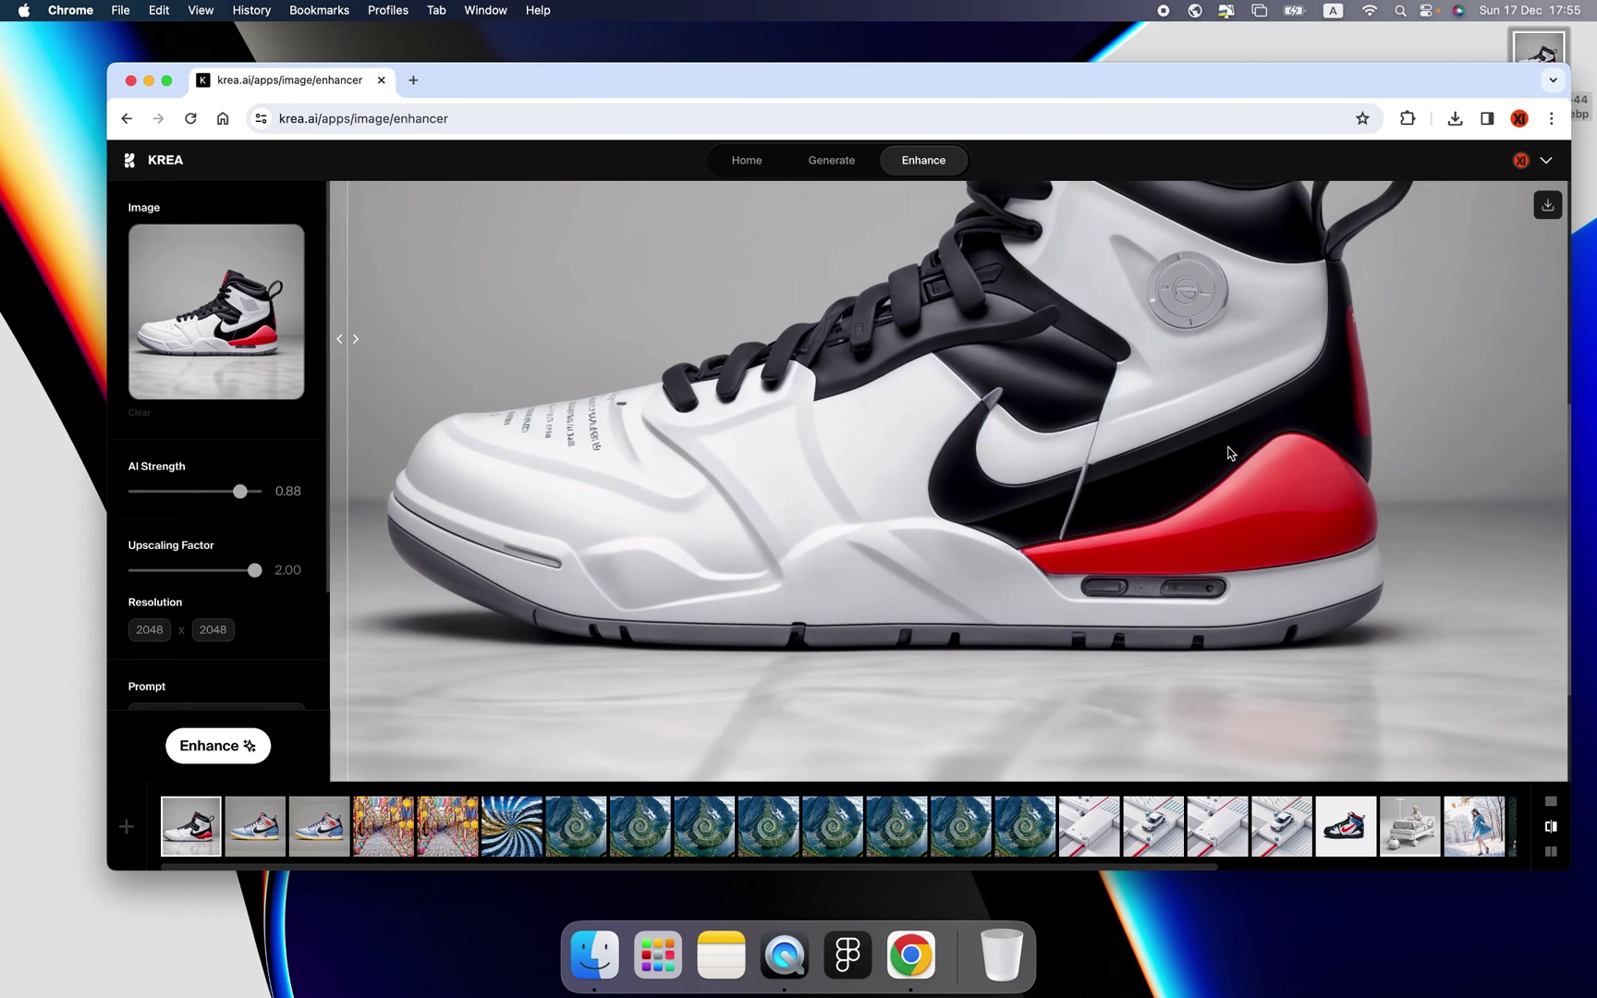
{"action": "left_click", "coordinate": [1548, 206]}
{"action": "left_click_drag", "start_coordinate": [966, 452], "coordinate": [461, 438]}
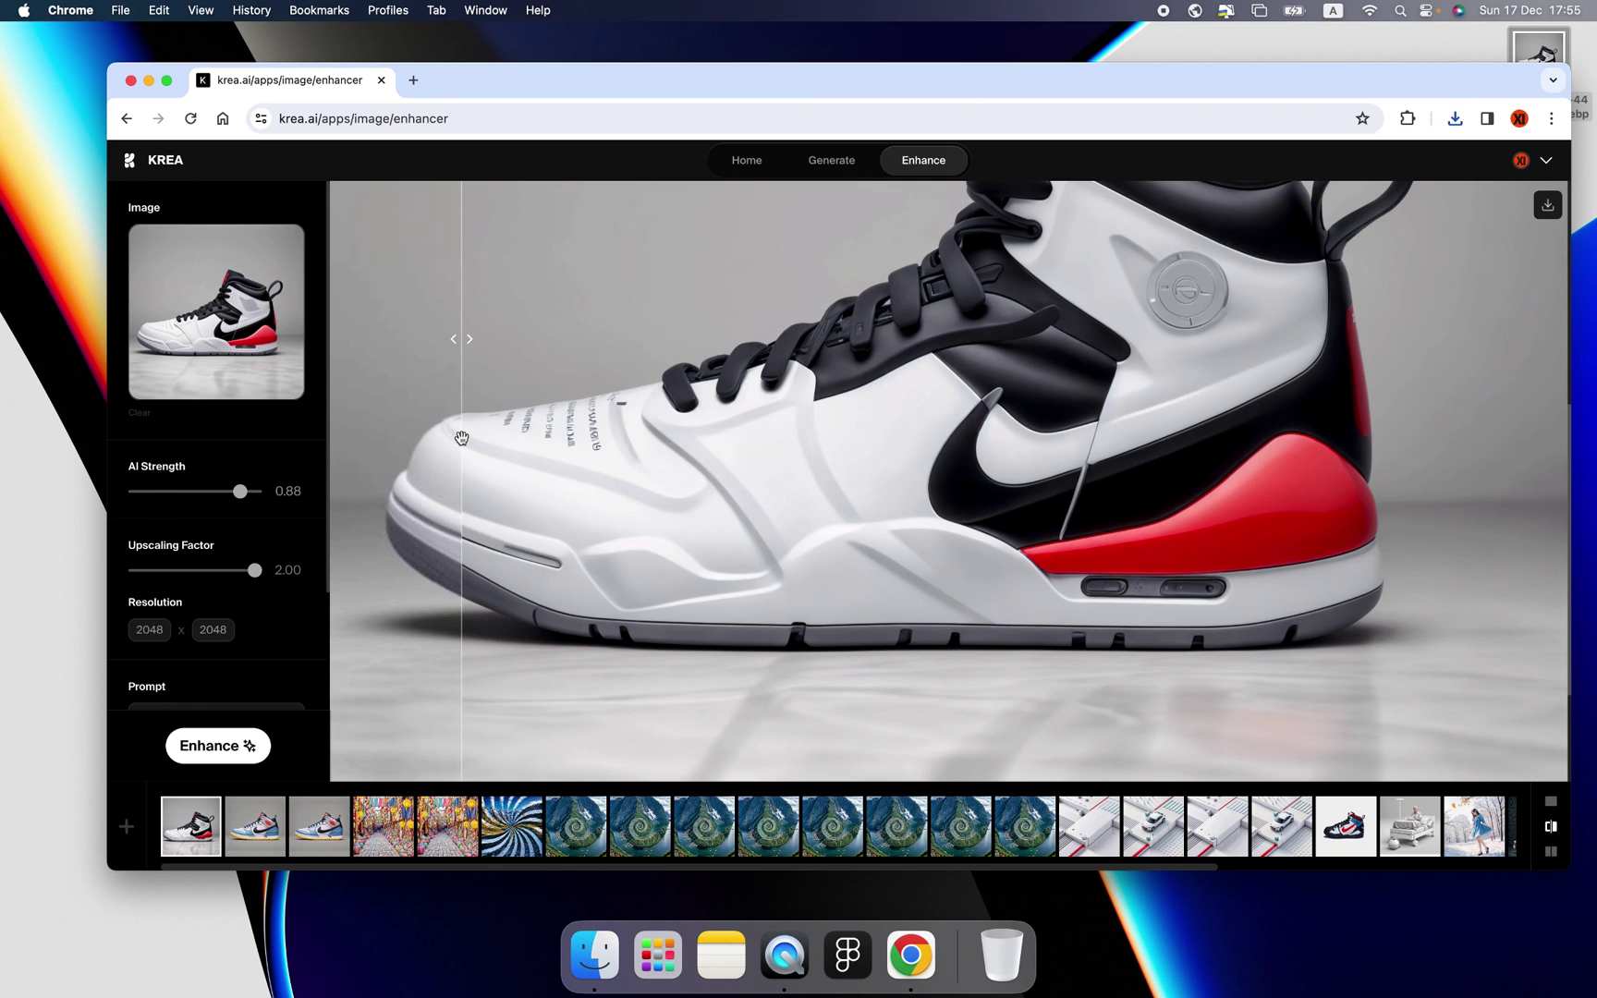